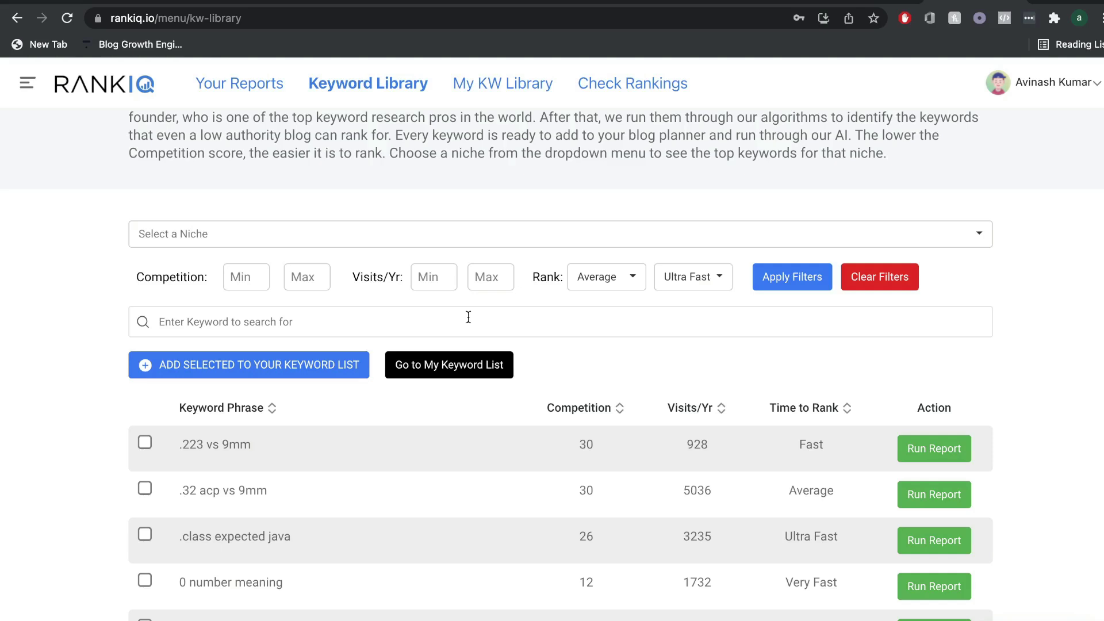
# - Filter the keyword library by the niche Outdoors: Camping Food
pyautogui.click(454, 234)
pyautogui.scroll(-5, 418, 388)
pyautogui.scroll(5, 418, 389)
pyautogui.scroll(-2, 384, 432)
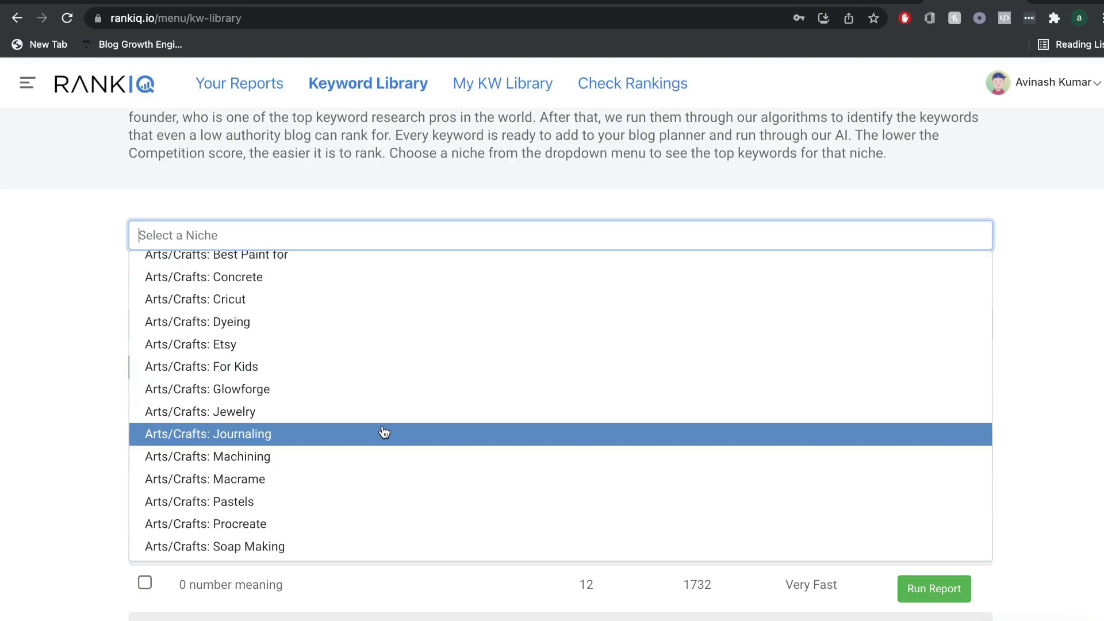
pyautogui.scroll(-15, 384, 432)
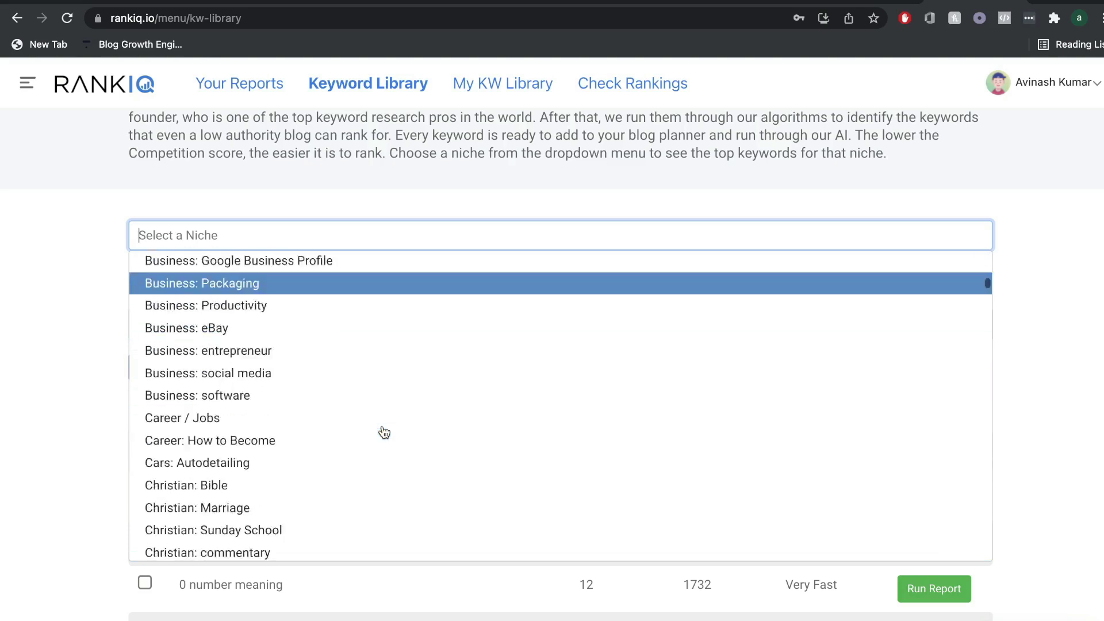
pyautogui.scroll(-20, 384, 432)
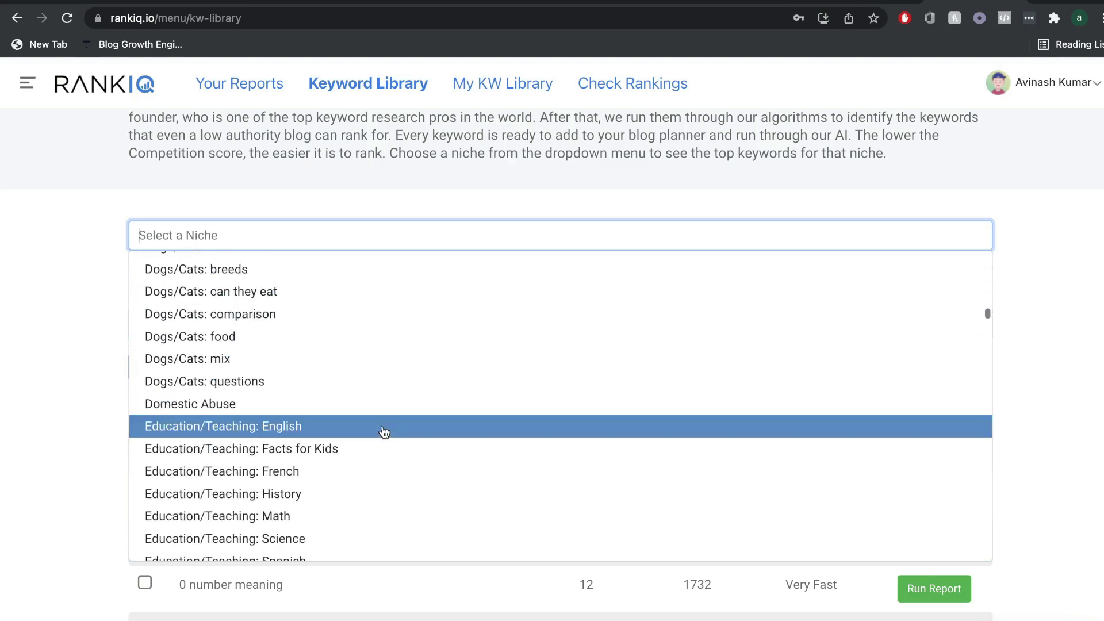
pyautogui.scroll(-6, 384, 432)
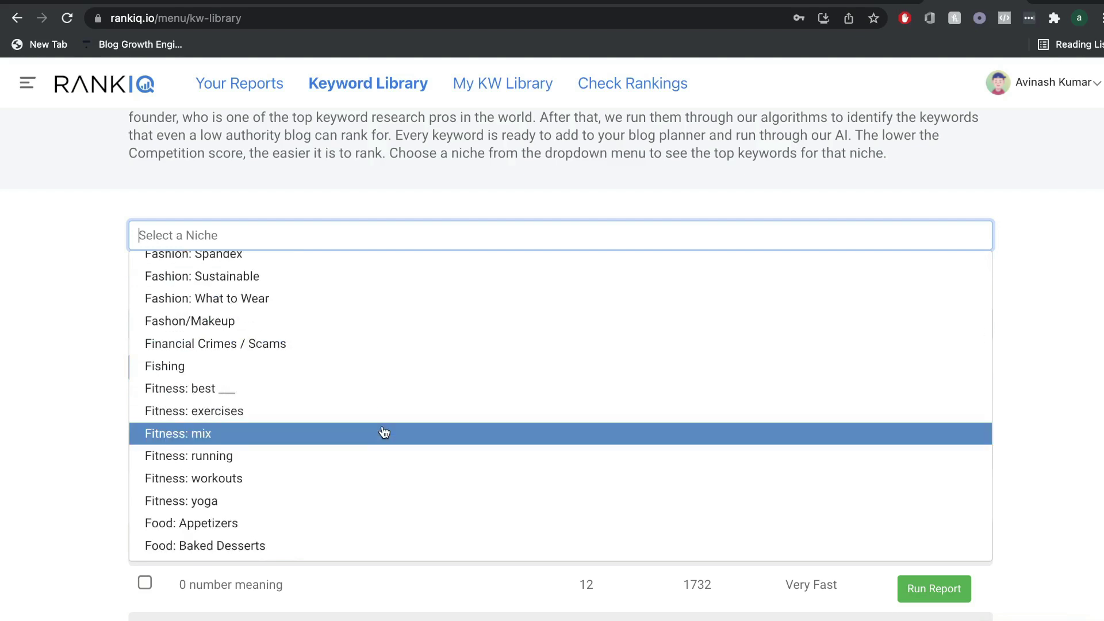
pyautogui.scroll(-20, 384, 432)
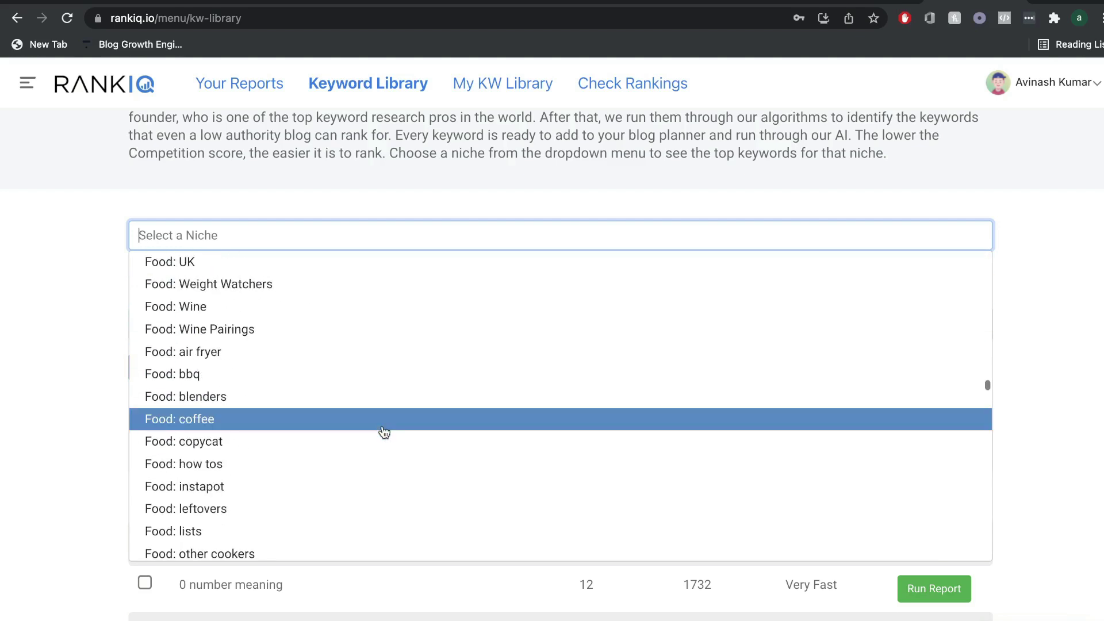
pyautogui.scroll(-20, 384, 433)
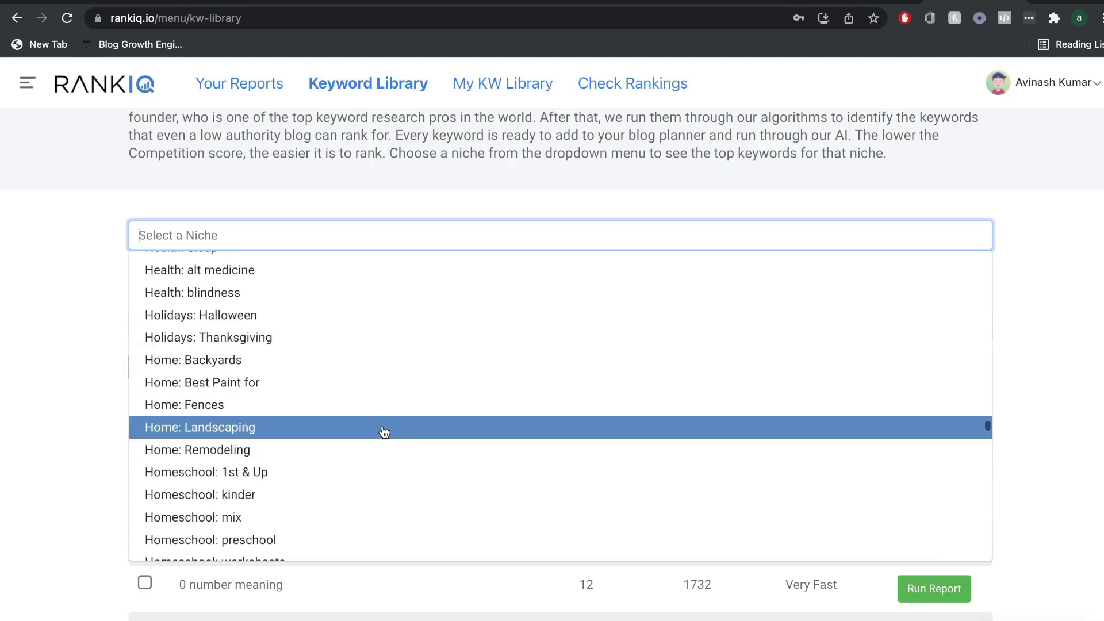
pyautogui.scroll(-5, 385, 432)
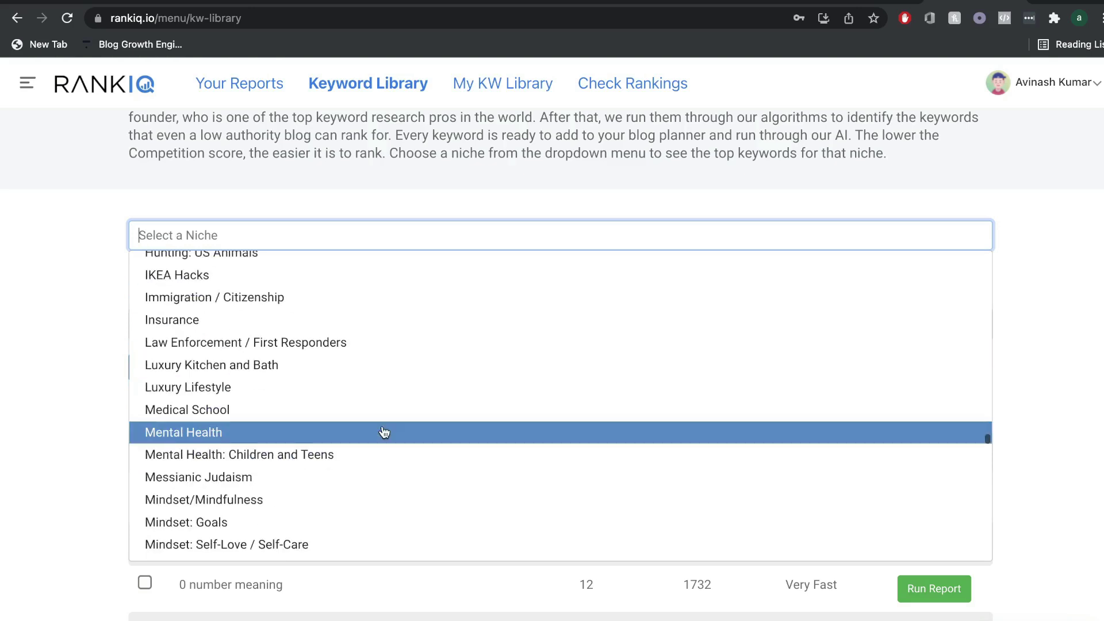
pyautogui.scroll(-5, 384, 432)
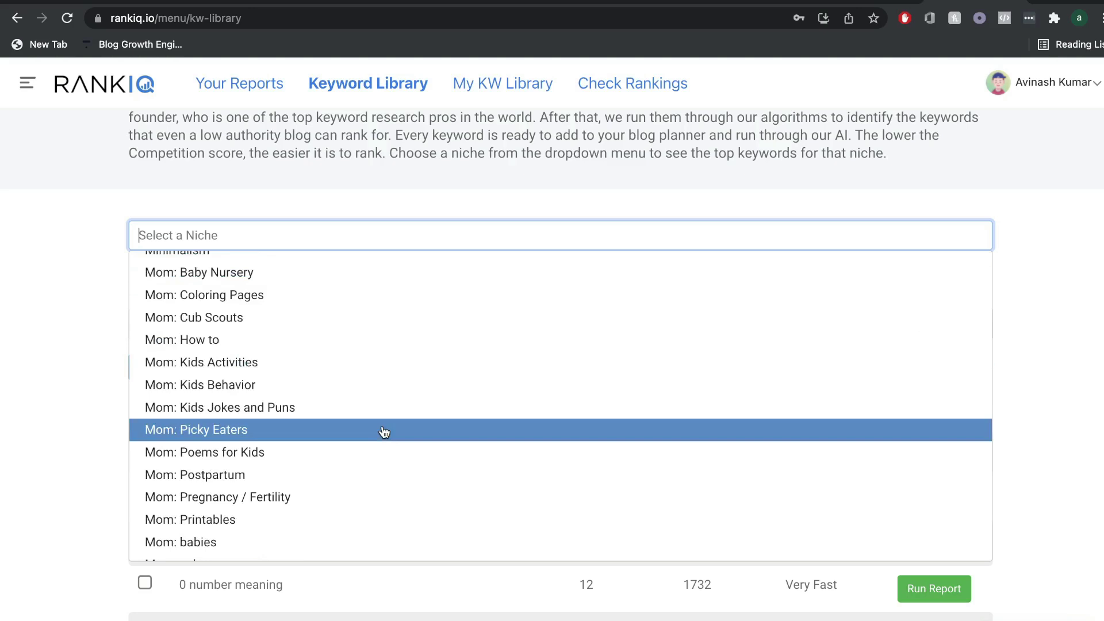
pyautogui.scroll(-10, 384, 432)
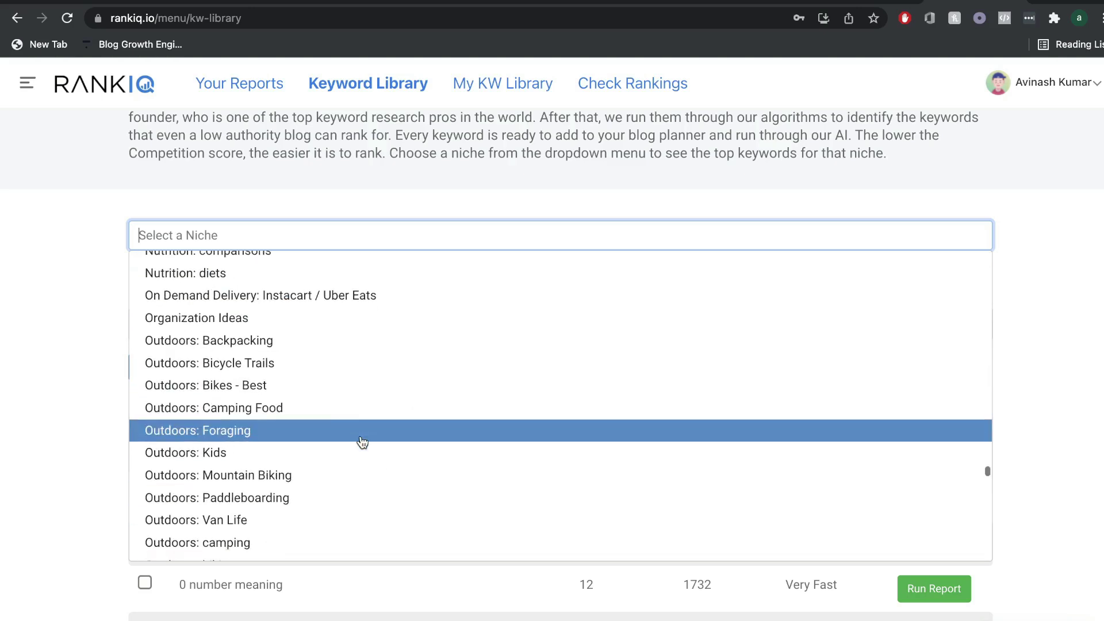
pyautogui.click(316, 410)
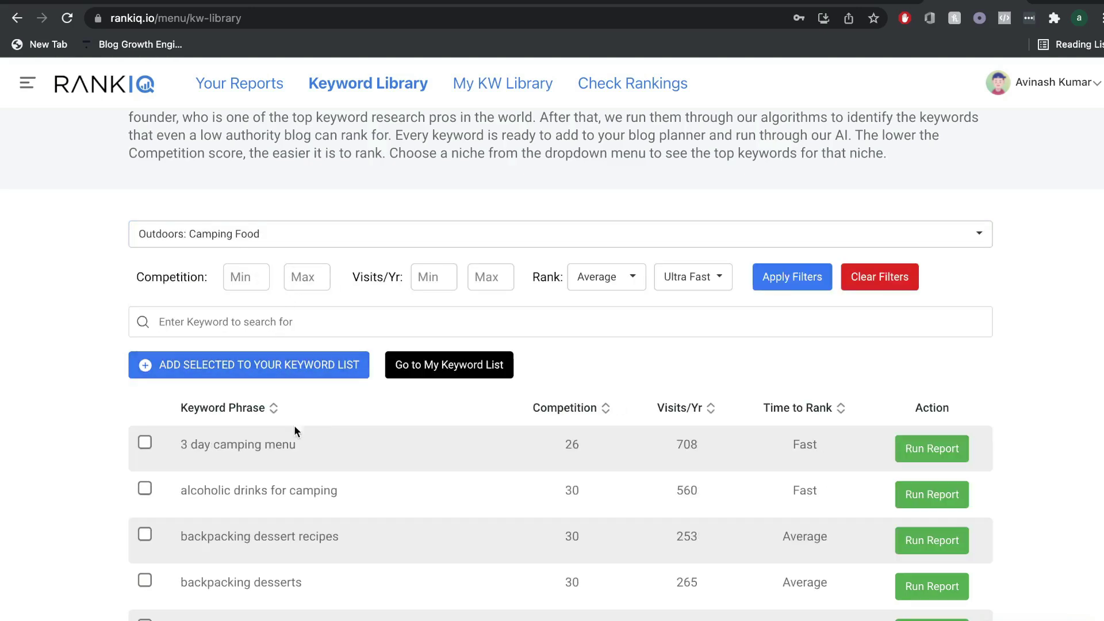
# - Review the camping food keywords with their competition, yearly visits and time to rank
pyautogui.scroll(-2, 336, 482)
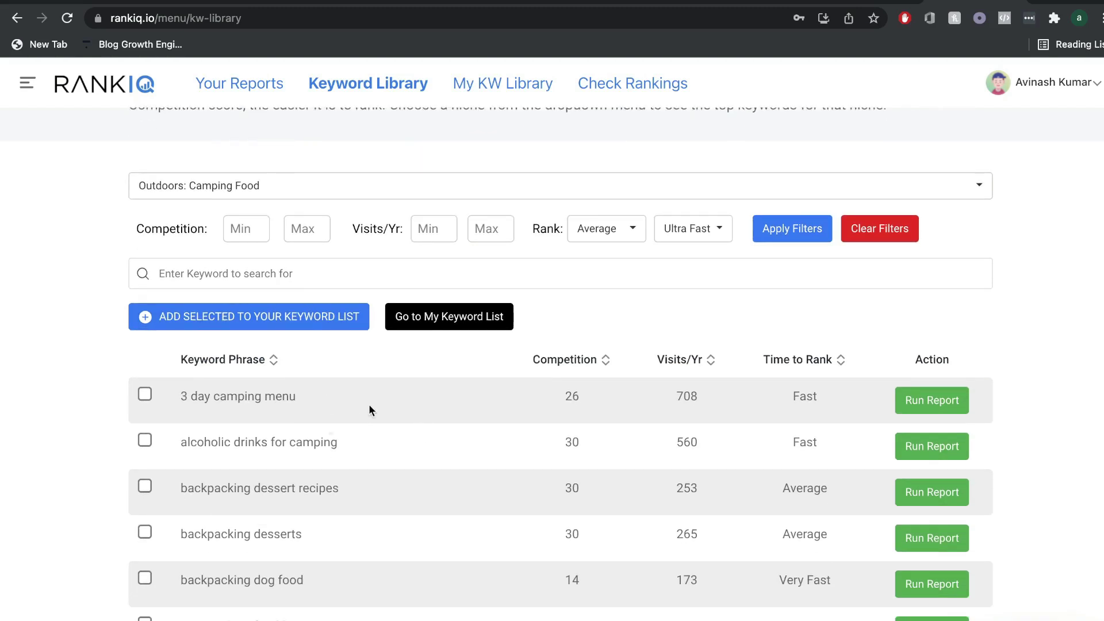
pyautogui.scroll(-1, 344, 493)
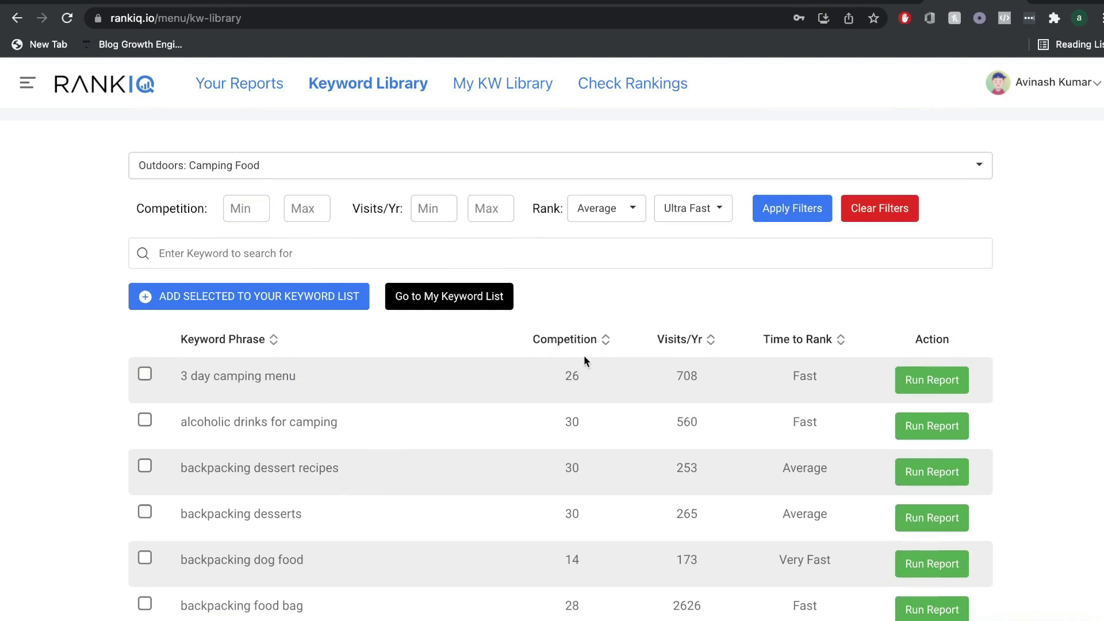
pyautogui.scroll(-1, 599, 380)
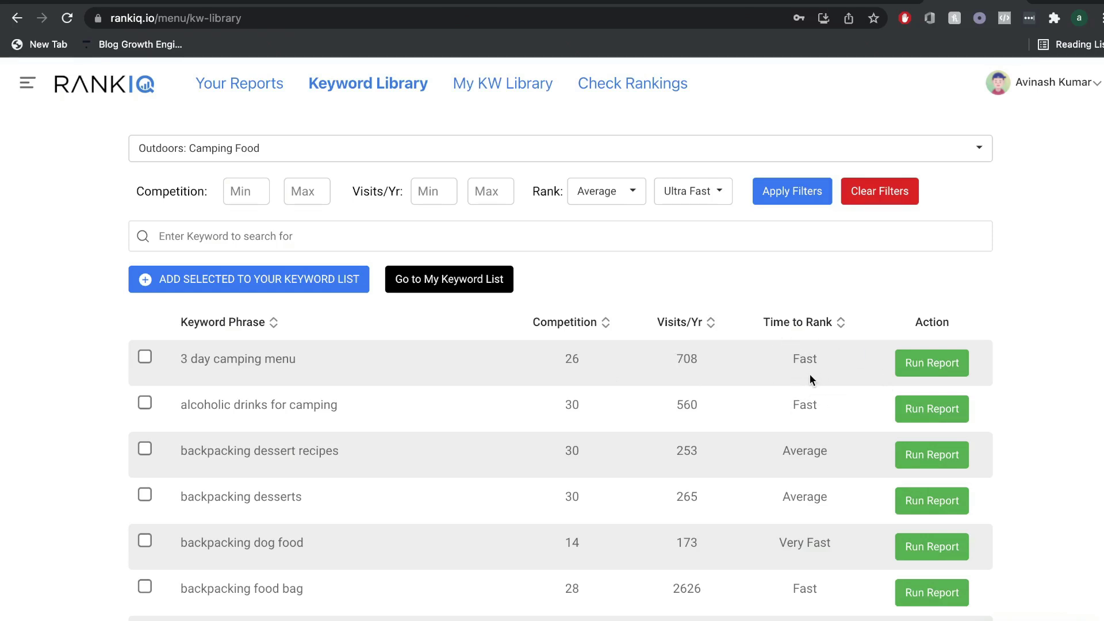
# - Reopen the niche choices and browse through them down to the travel and wedding niches
pyautogui.scroll(3, 810, 375)
pyautogui.click(310, 335)
pyautogui.scroll(-10, 310, 480)
pyautogui.scroll(-15, 310, 480)
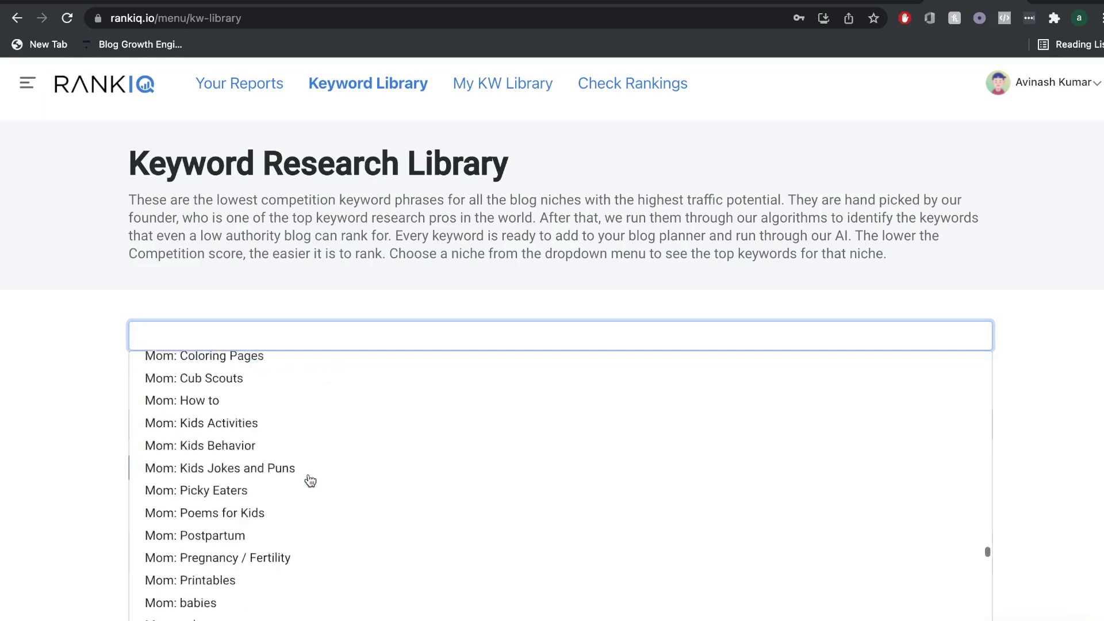
pyautogui.scroll(-20, 310, 480)
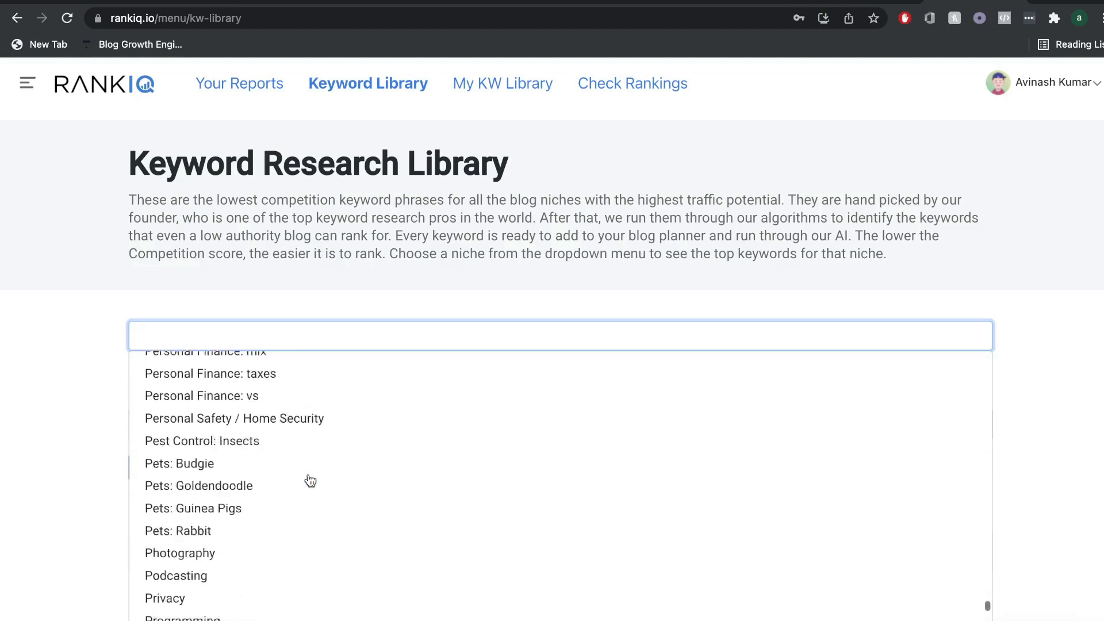
pyautogui.scroll(-3, 310, 468)
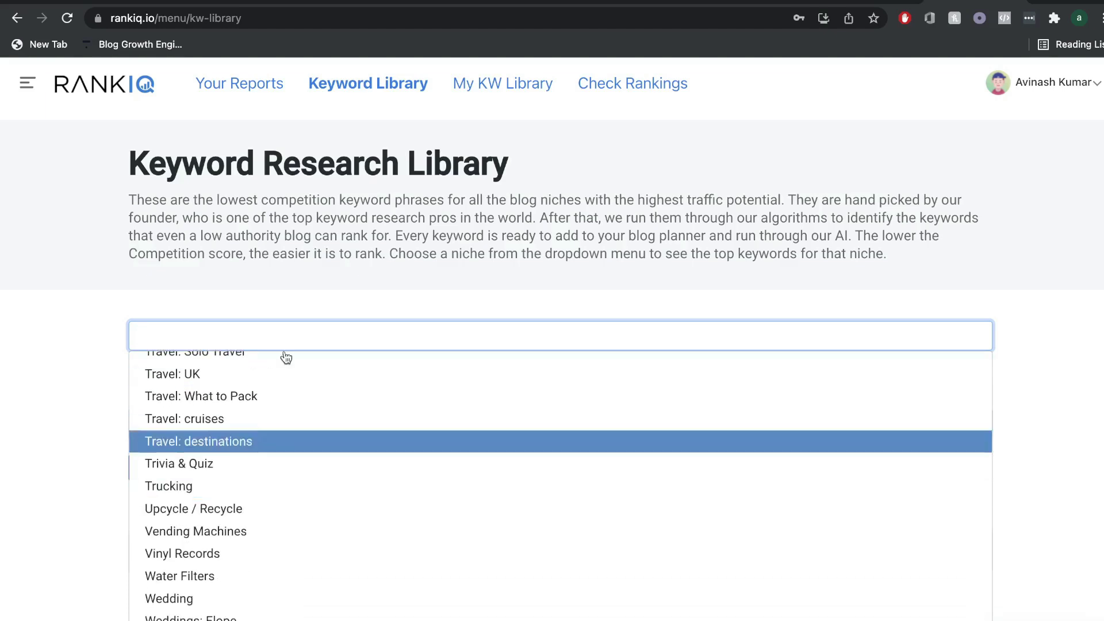
# - Return to the reports and examine the AI SEO report for "how to start microblading business", including suggested grade and word count
pyautogui.press('super+bracketleft')
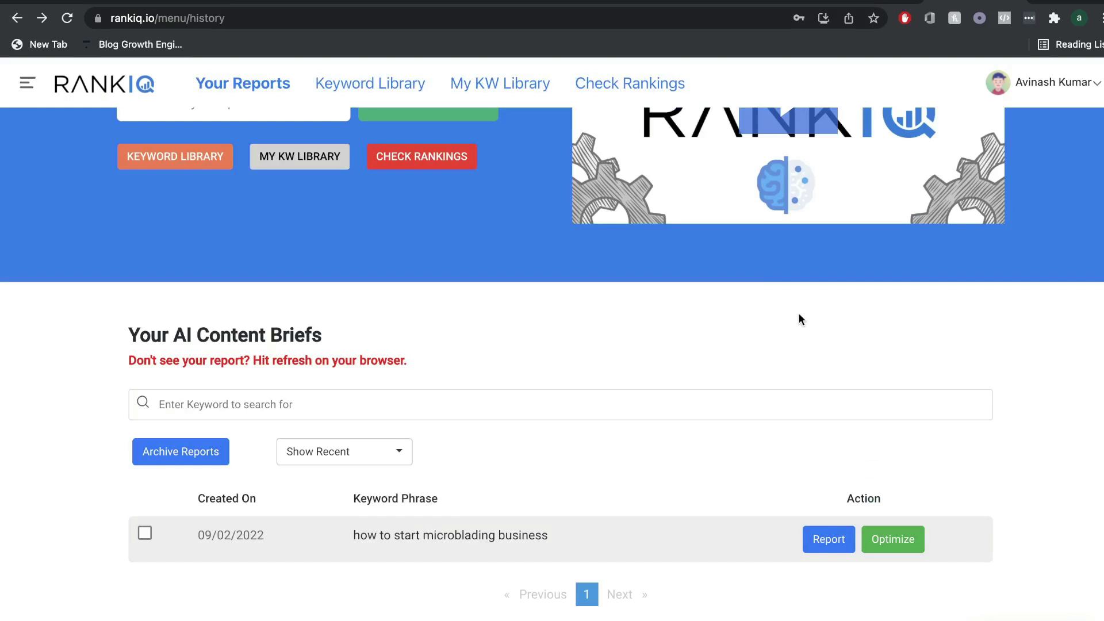
pyautogui.click(885, 539)
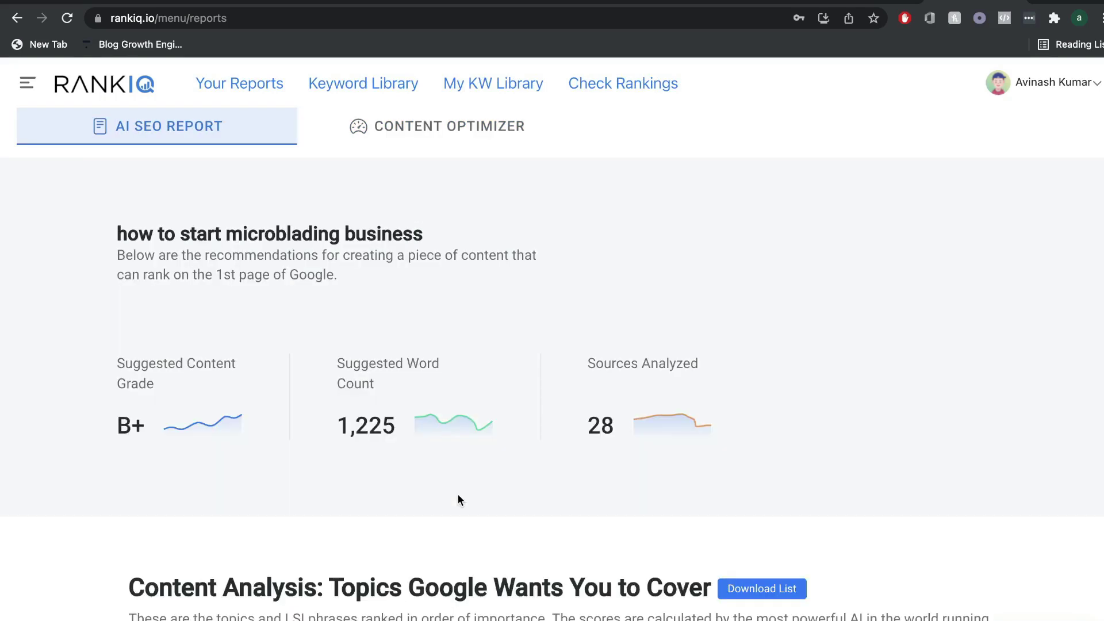
pyautogui.scroll(-3, 530, 441)
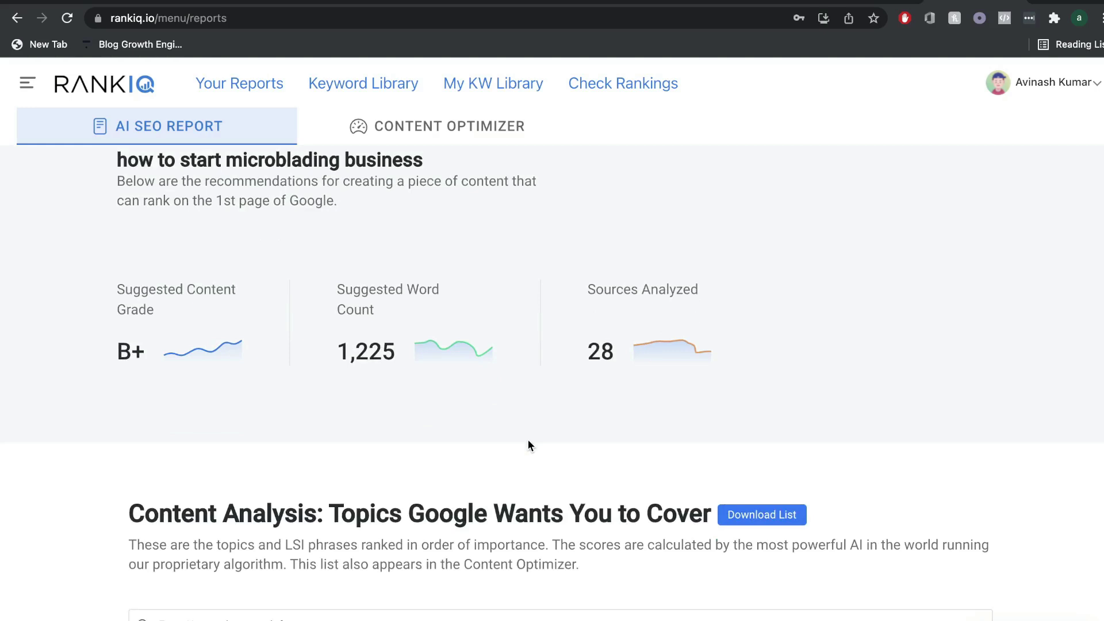
# - Review the microblading article draft in the Content Optimizer against its grade, word count and topics to include
pyautogui.scroll(-5, 529, 445)
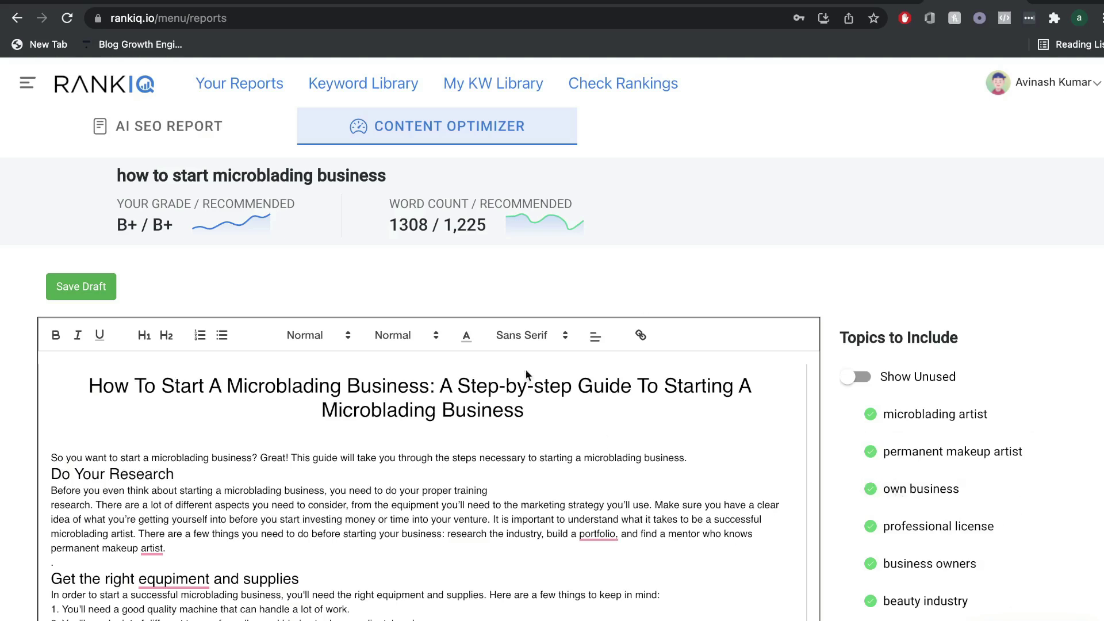
pyautogui.scroll(-2, 668, 444)
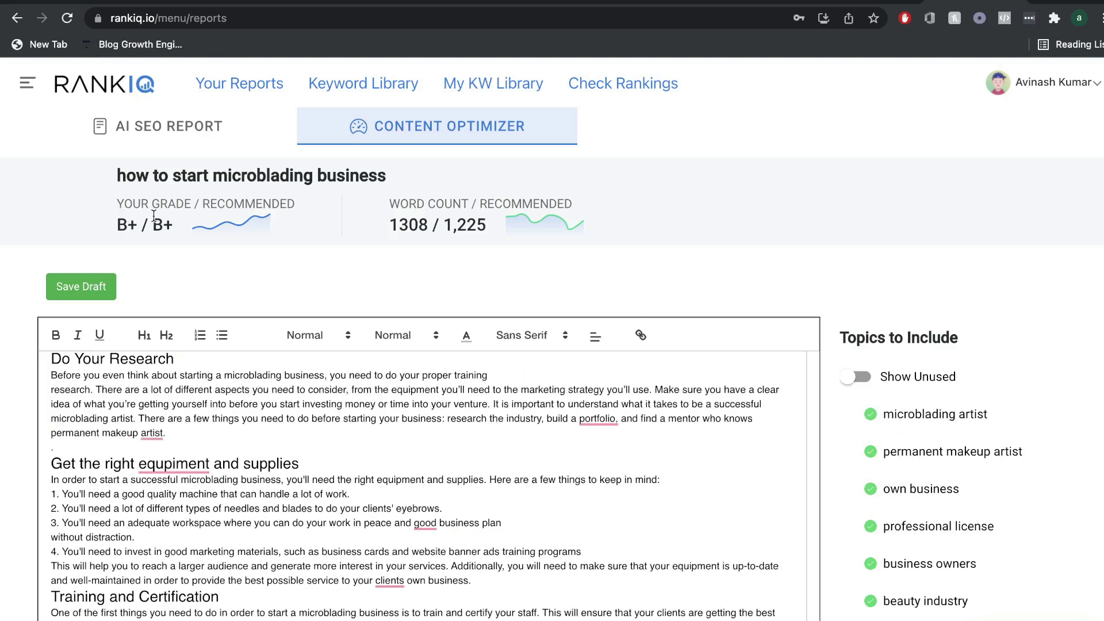
pyautogui.scroll(-5, 608, 341)
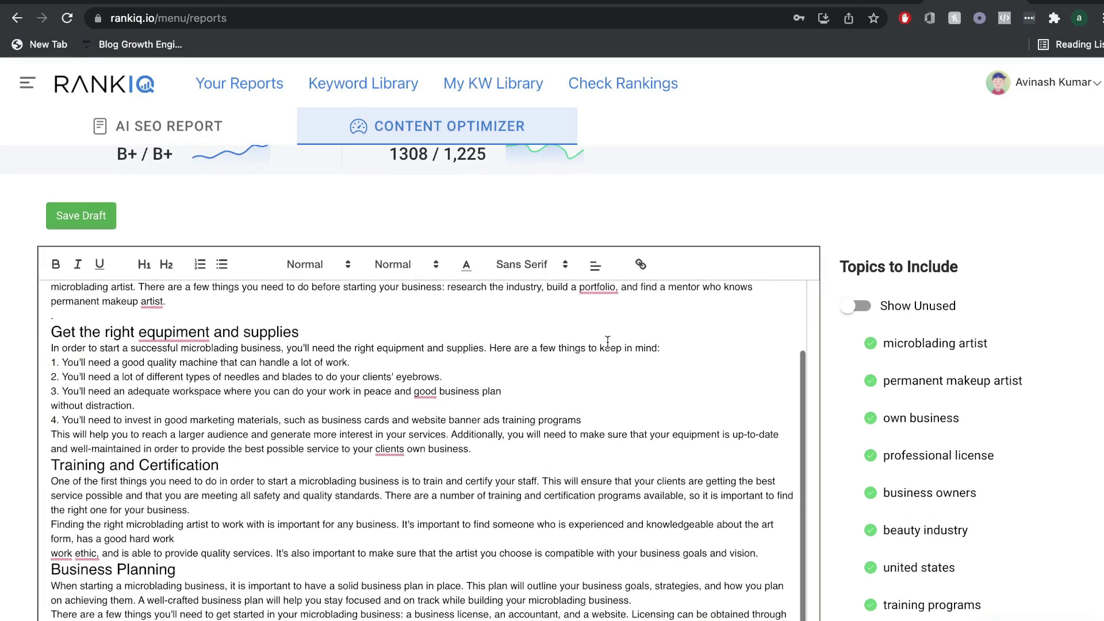
pyautogui.scroll(-10, 607, 341)
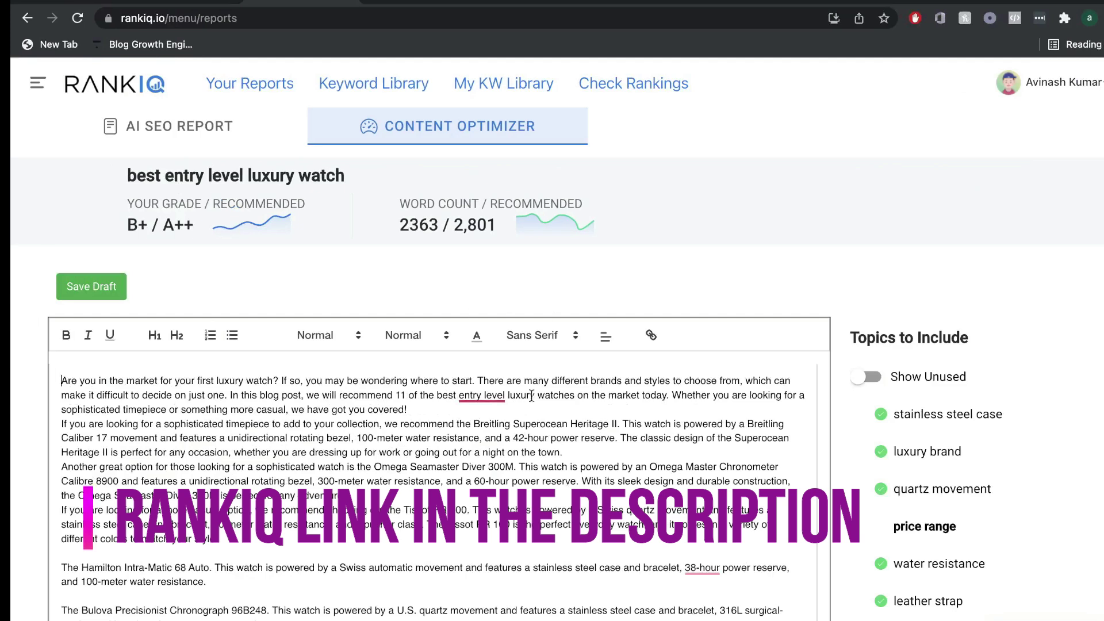
pyautogui.moveTo(488, 401)
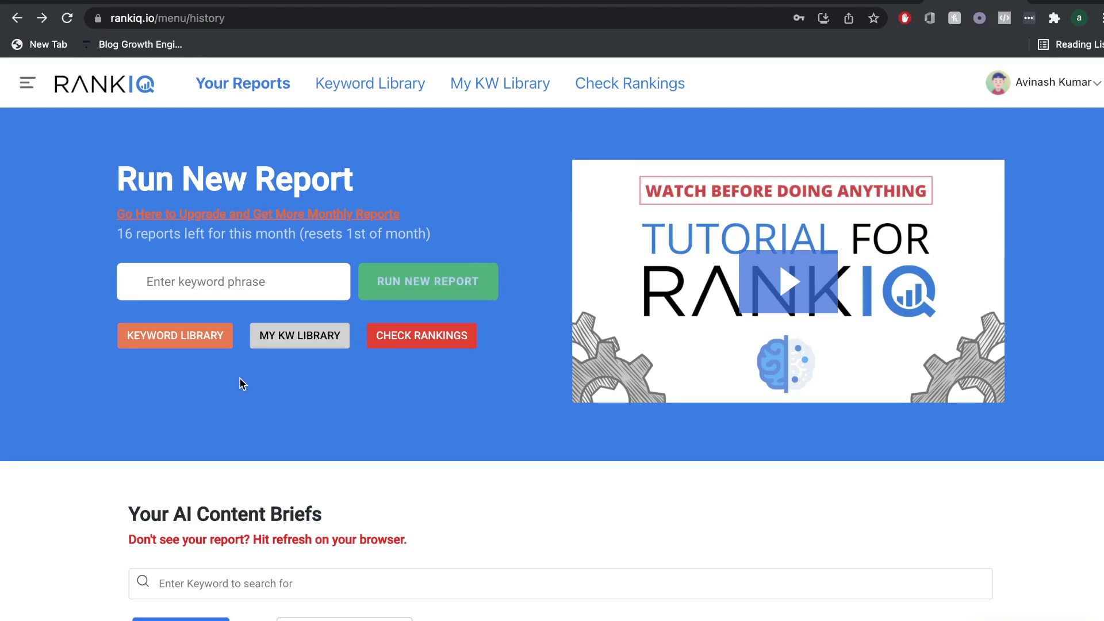
# - Open the keyword library and browse its niche choices, from arts and crafts through business, fashion, parenting and personal finance to pets
pyautogui.click(199, 344)
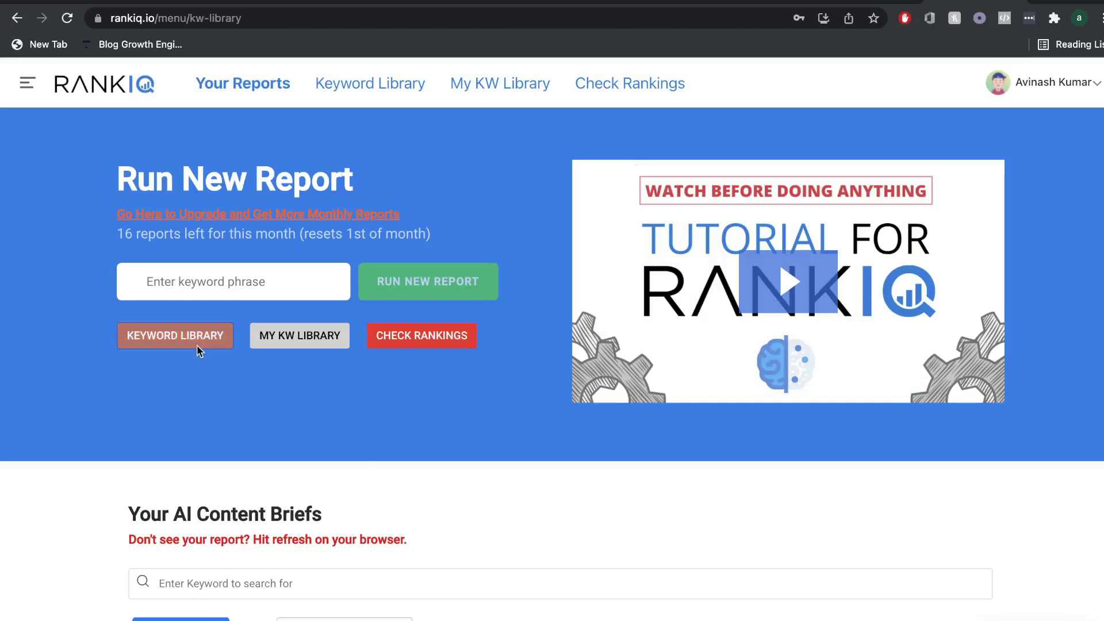
pyautogui.click(299, 336)
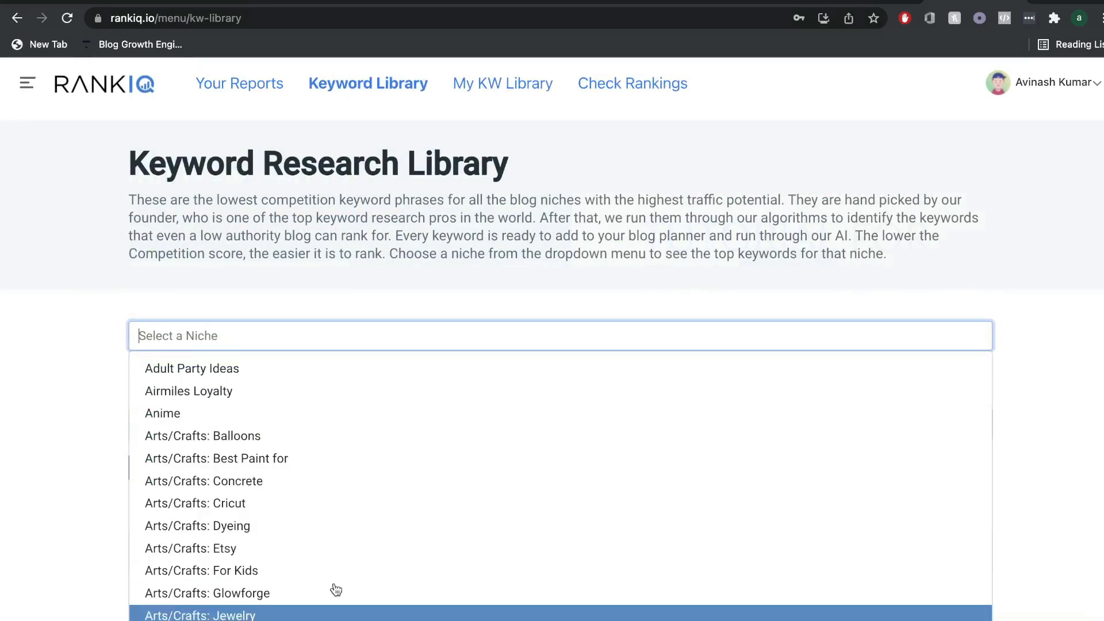
pyautogui.scroll(-1, 430, 415)
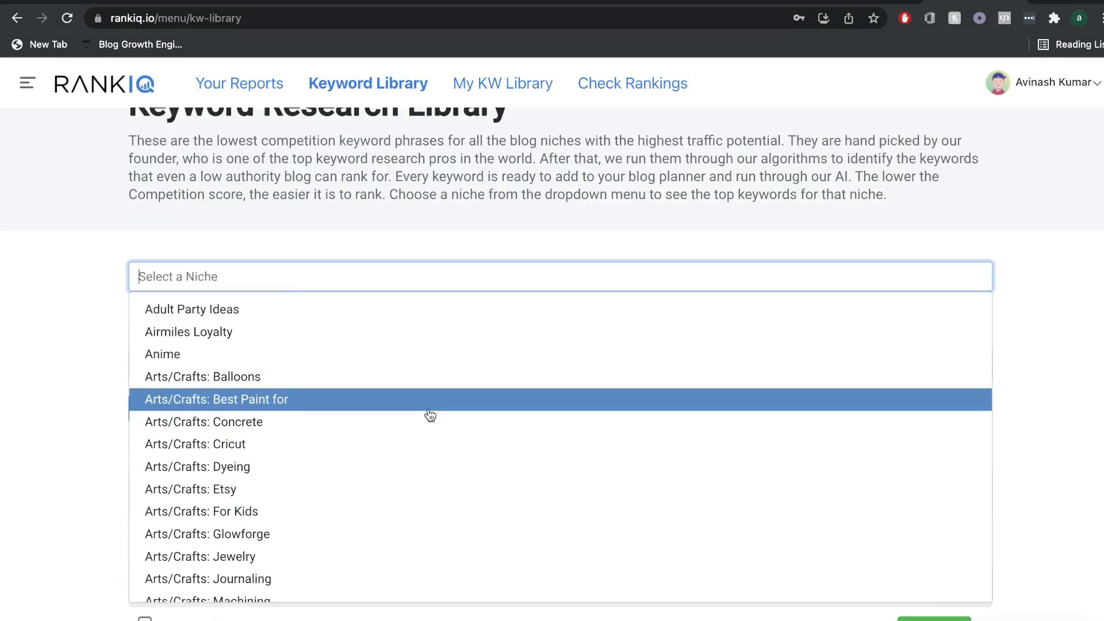
pyautogui.scroll(-8, 430, 415)
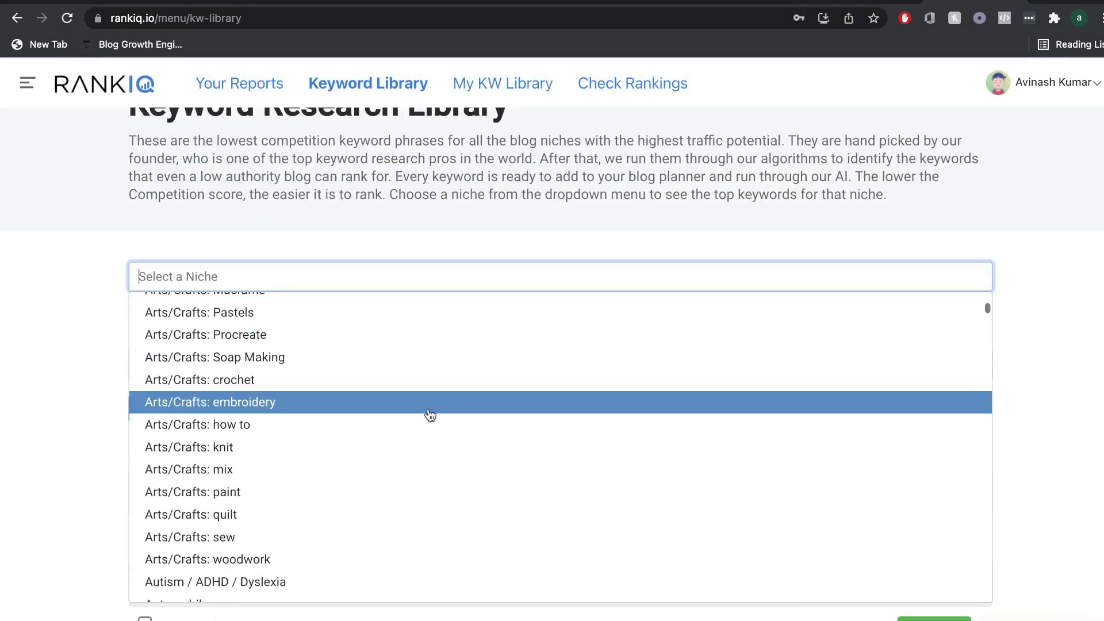
pyautogui.scroll(-3, 436, 511)
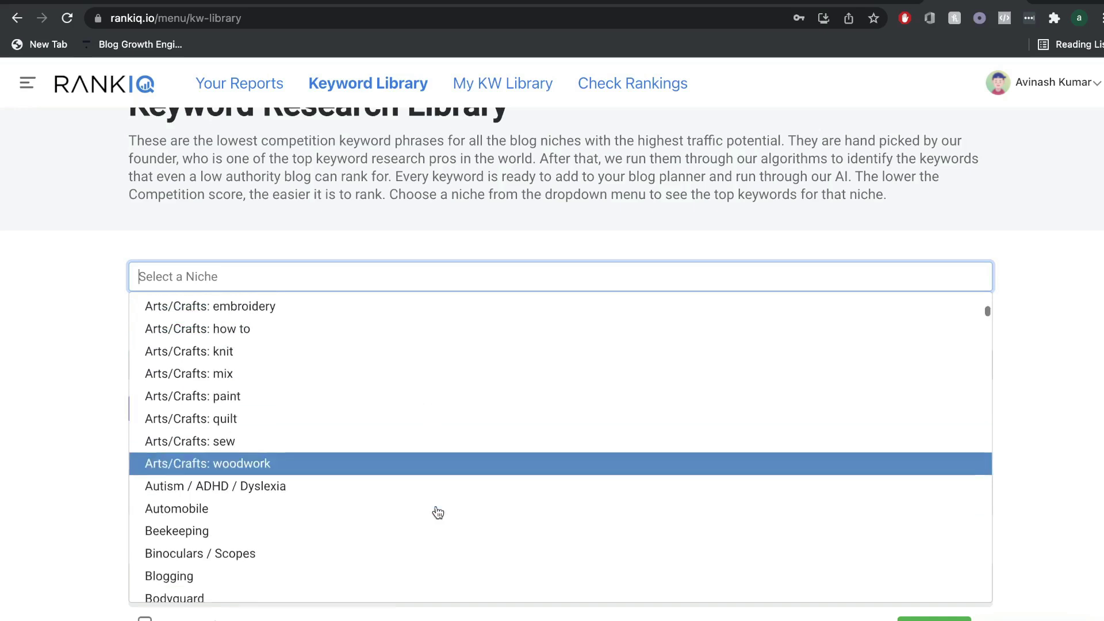
pyautogui.scroll(-6, 438, 511)
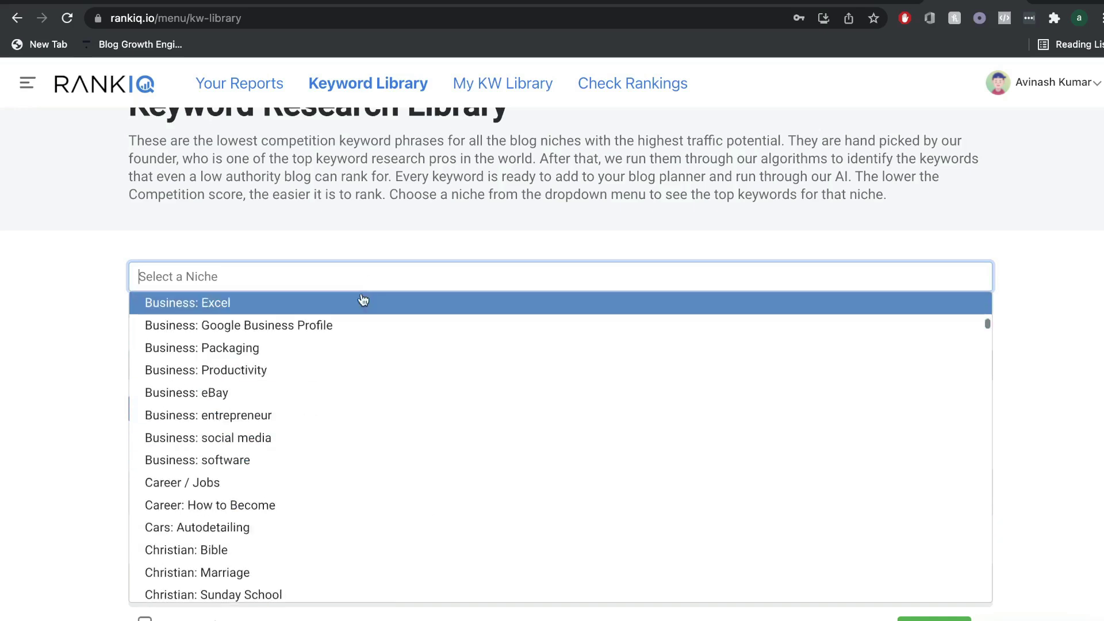
pyautogui.scroll(10, 380, 374)
pyautogui.scroll(-12, 253, 494)
pyautogui.scroll(-15, 262, 489)
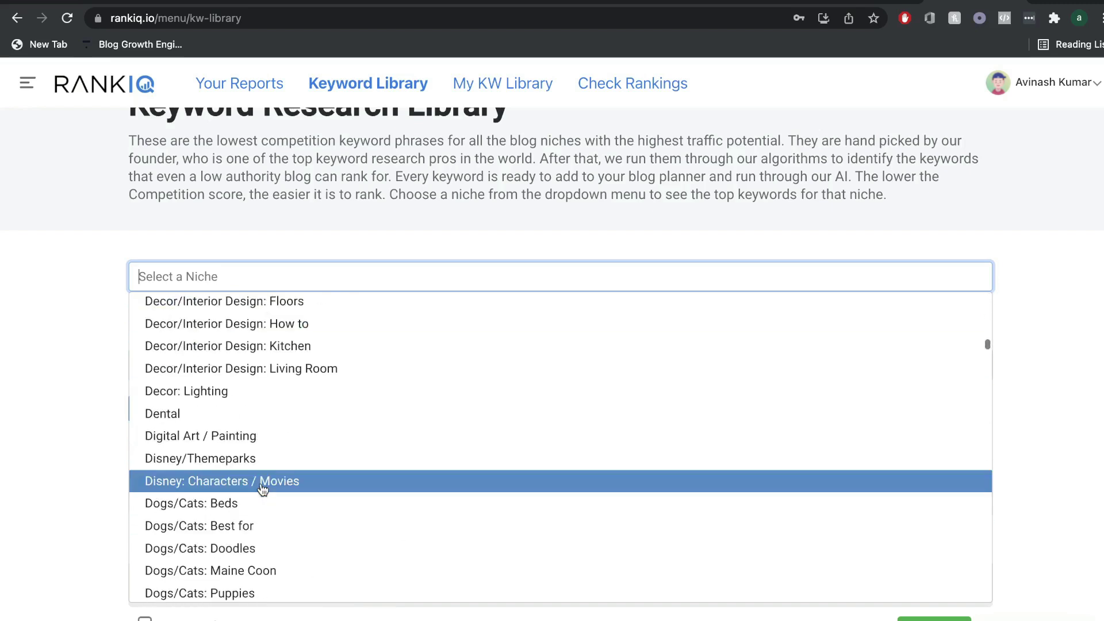
pyautogui.scroll(-15, 294, 478)
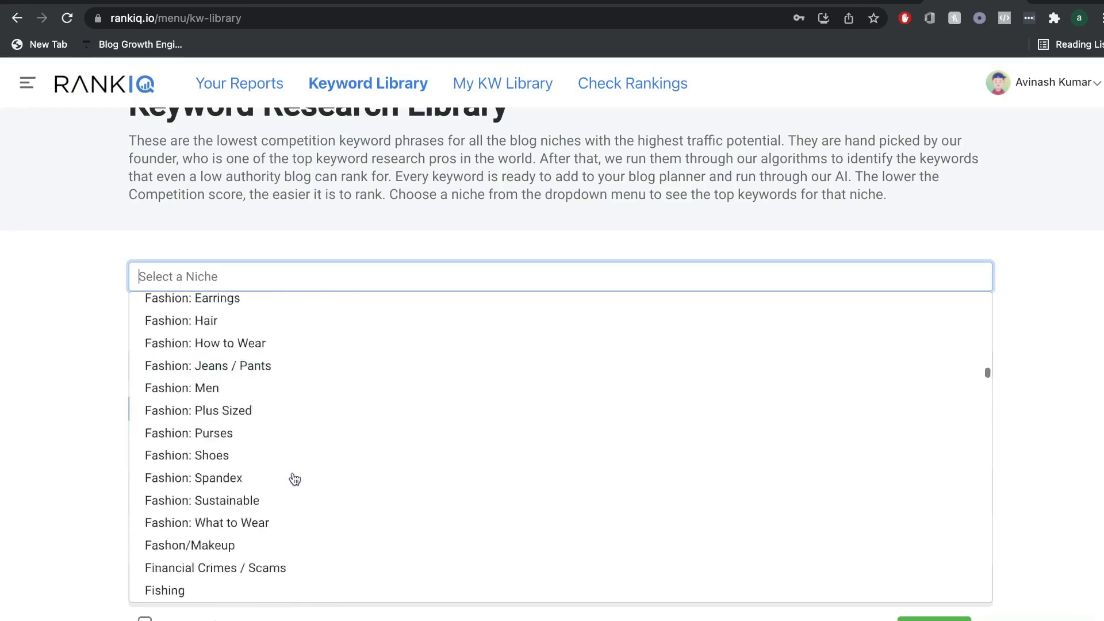
pyautogui.scroll(1, 291, 403)
pyautogui.scroll(-5, 293, 380)
pyautogui.scroll(-20, 322, 509)
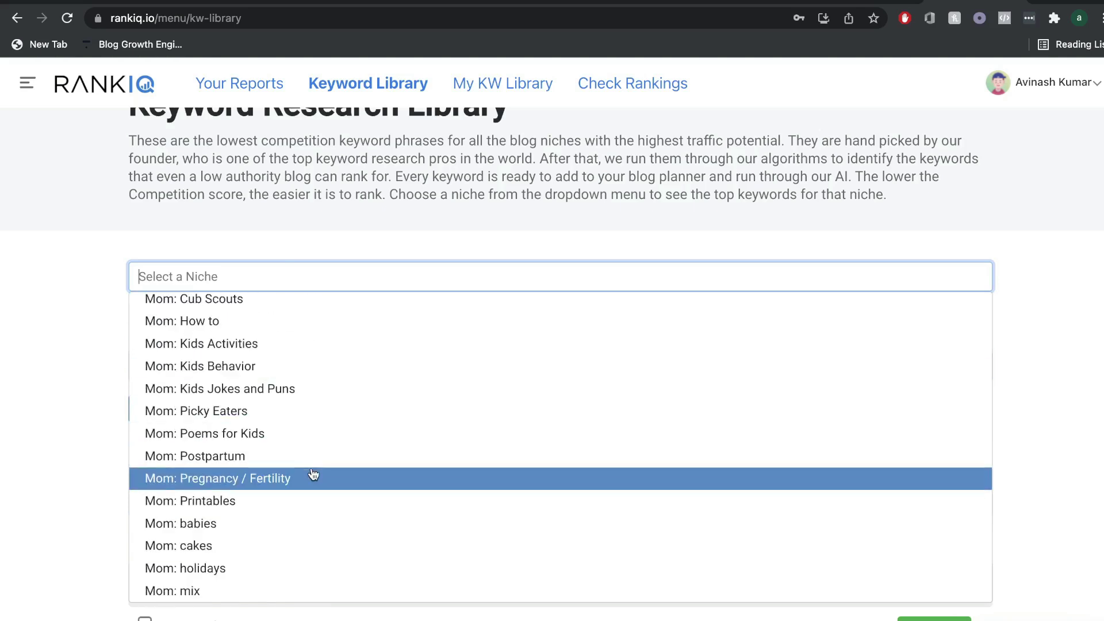
pyautogui.scroll(-3, 328, 477)
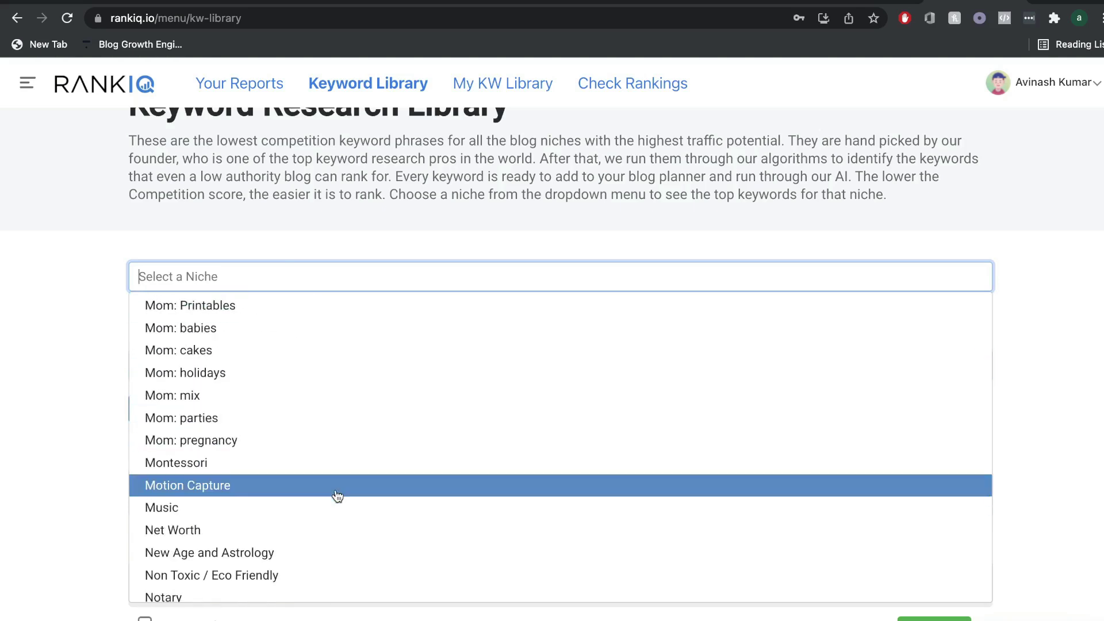
pyautogui.scroll(-10, 357, 509)
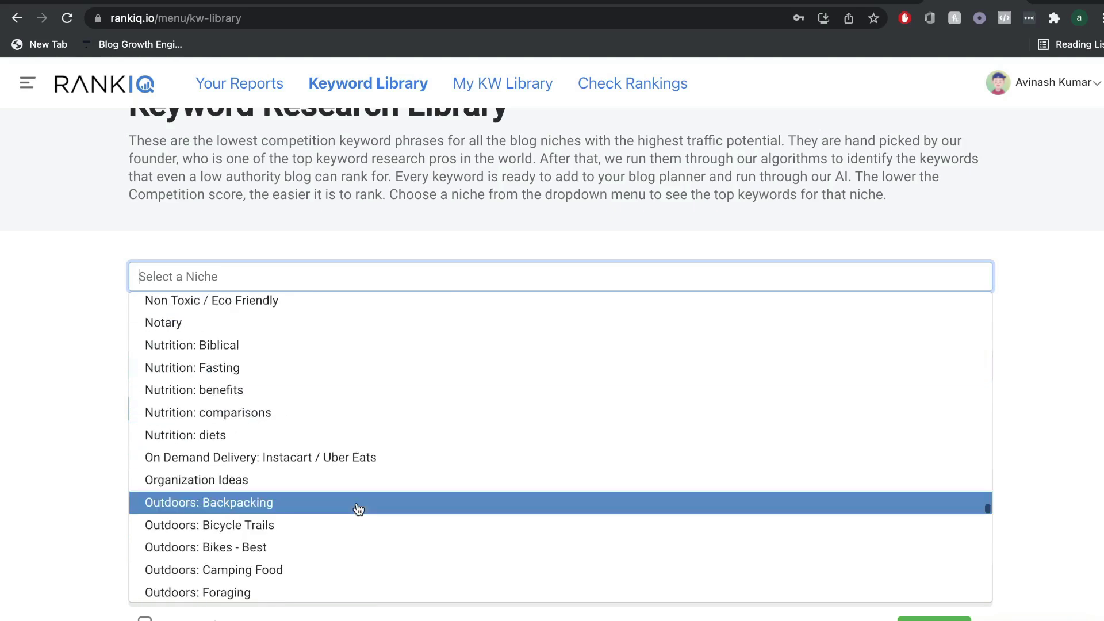
pyautogui.scroll(2, 289, 414)
pyautogui.scroll(-8, 291, 464)
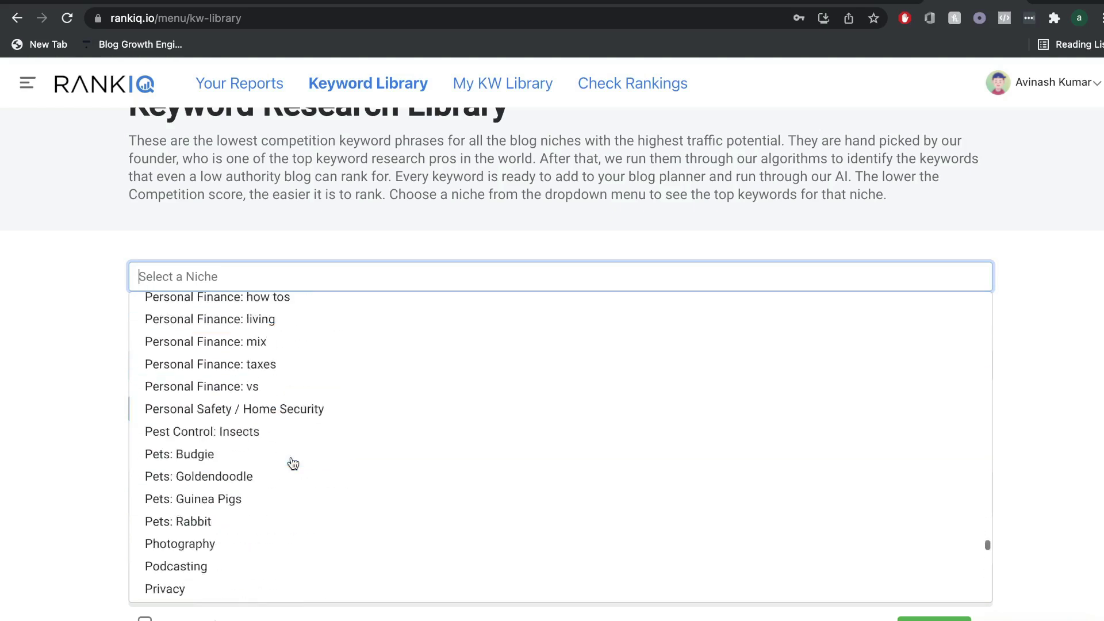
pyautogui.scroll(-5, 292, 463)
pyautogui.scroll(15, 320, 492)
pyautogui.scroll(-8, 319, 492)
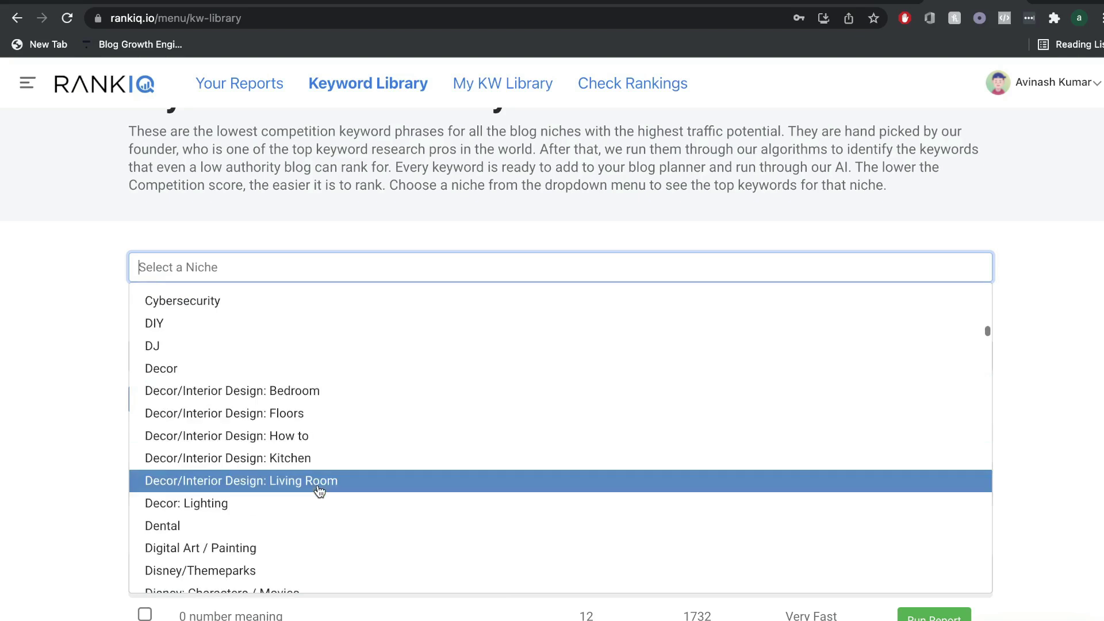
# - Filter the niche choices by "life" and select the Luxury Lifestyle niche
pyautogui.scroll(15, 320, 492)
pyautogui.scroll(-5, 328, 402)
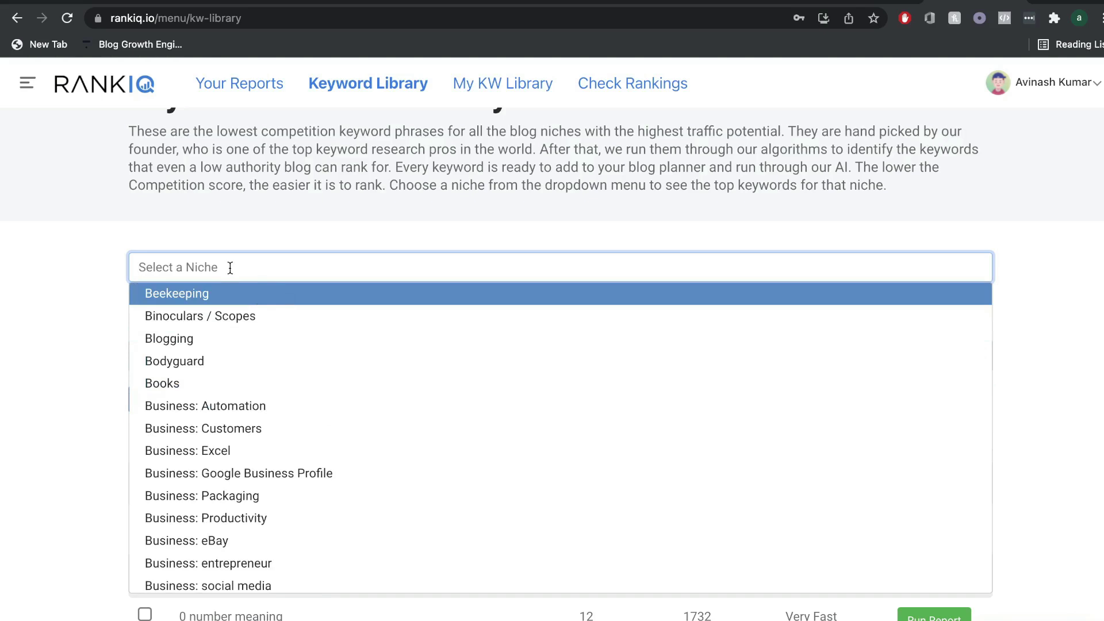
pyautogui.write('life')
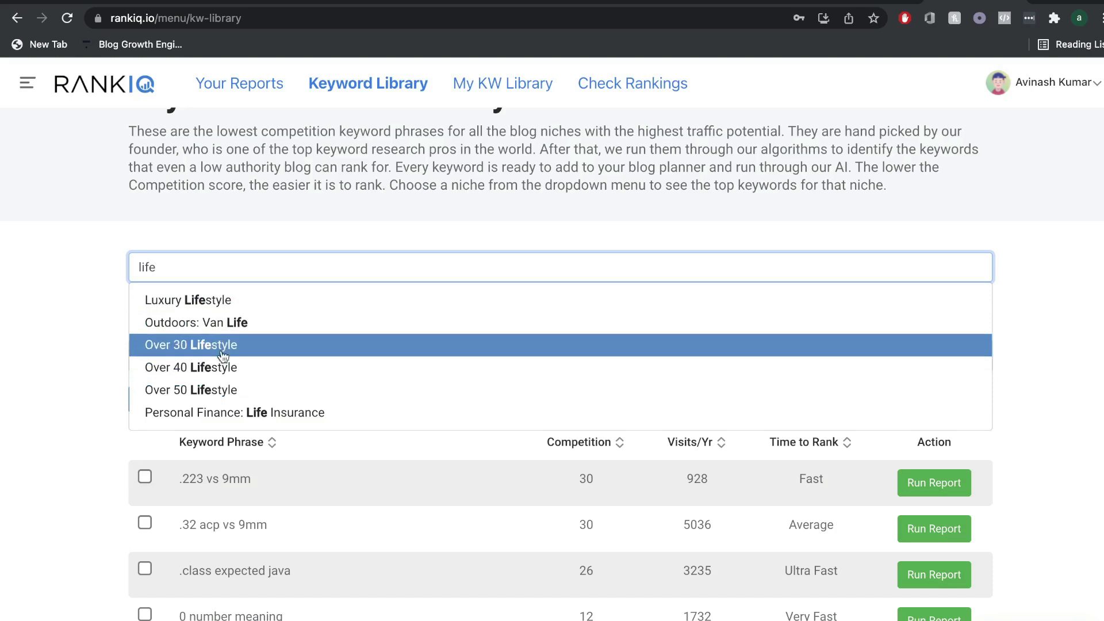
pyautogui.click(188, 299)
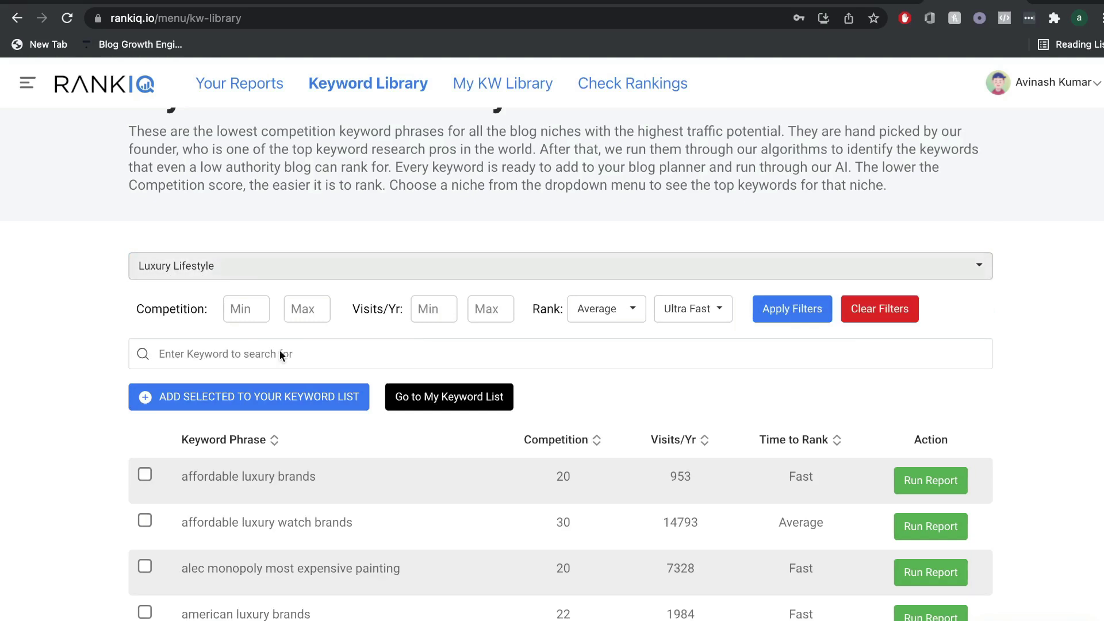
# - Review the Luxury Lifestyle keywords with their competition, yearly visits and time to rank
pyautogui.scroll(-1, 384, 417)
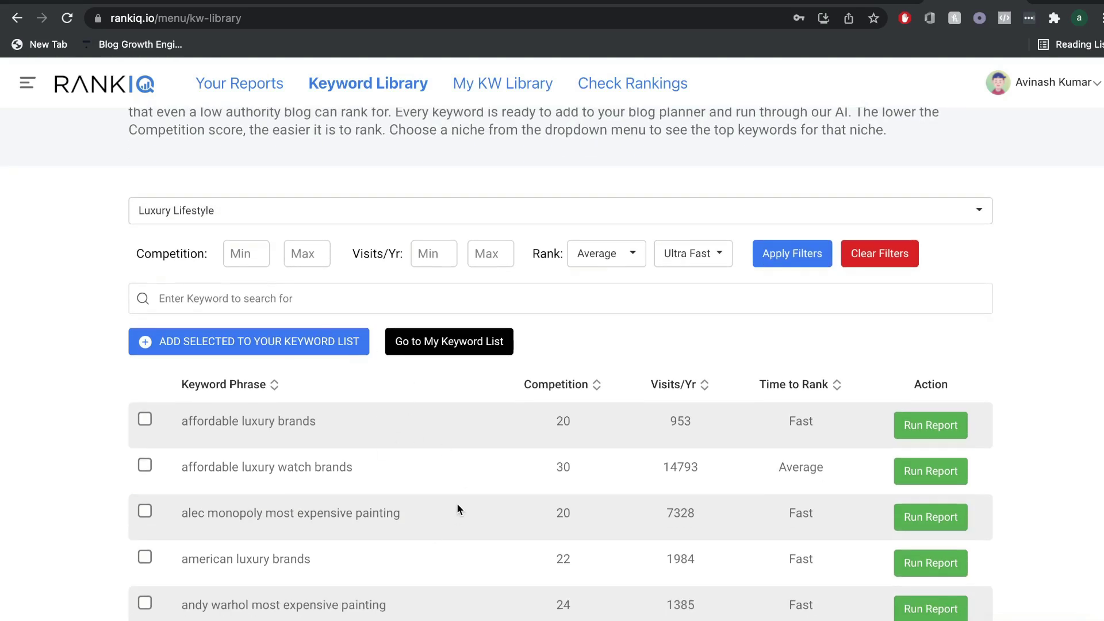
pyautogui.scroll(-1, 456, 503)
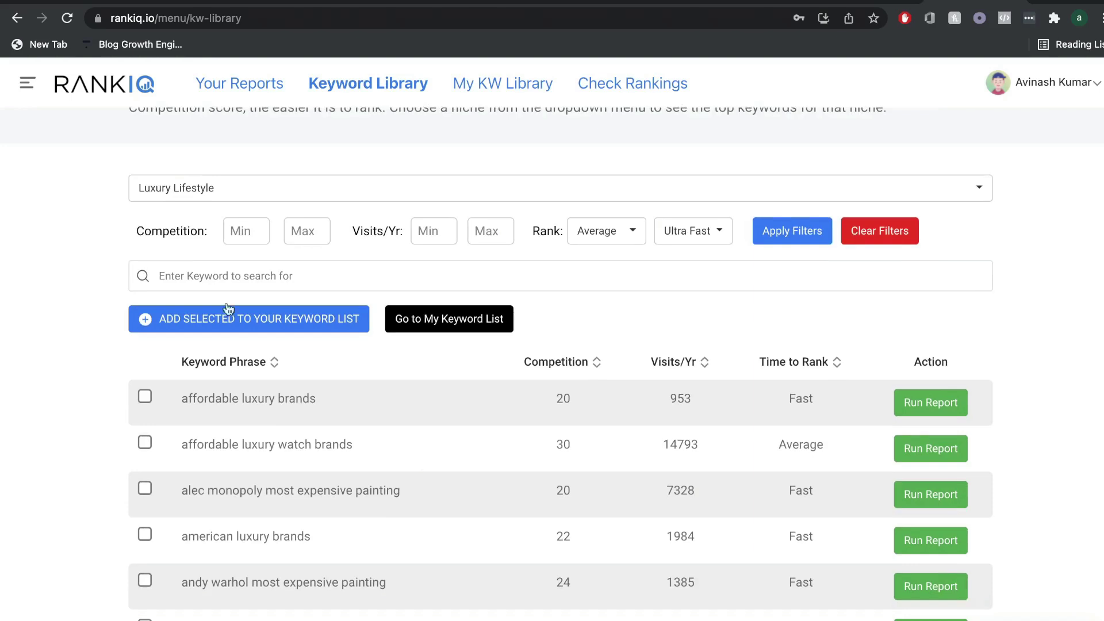
pyautogui.scroll(-1, 588, 343)
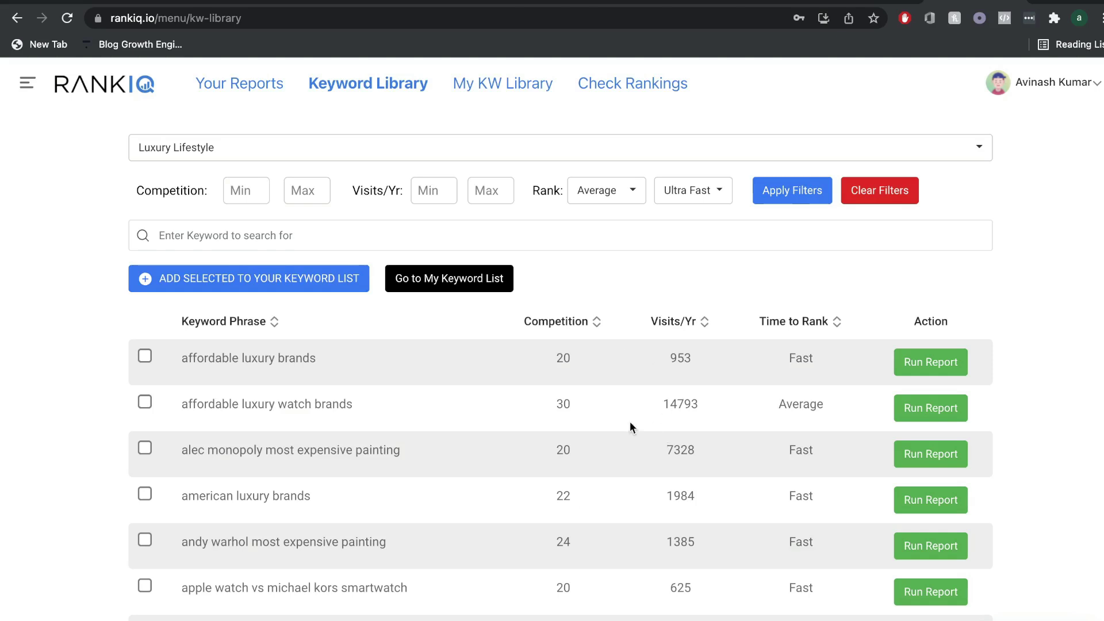
pyautogui.scroll(-1, 724, 409)
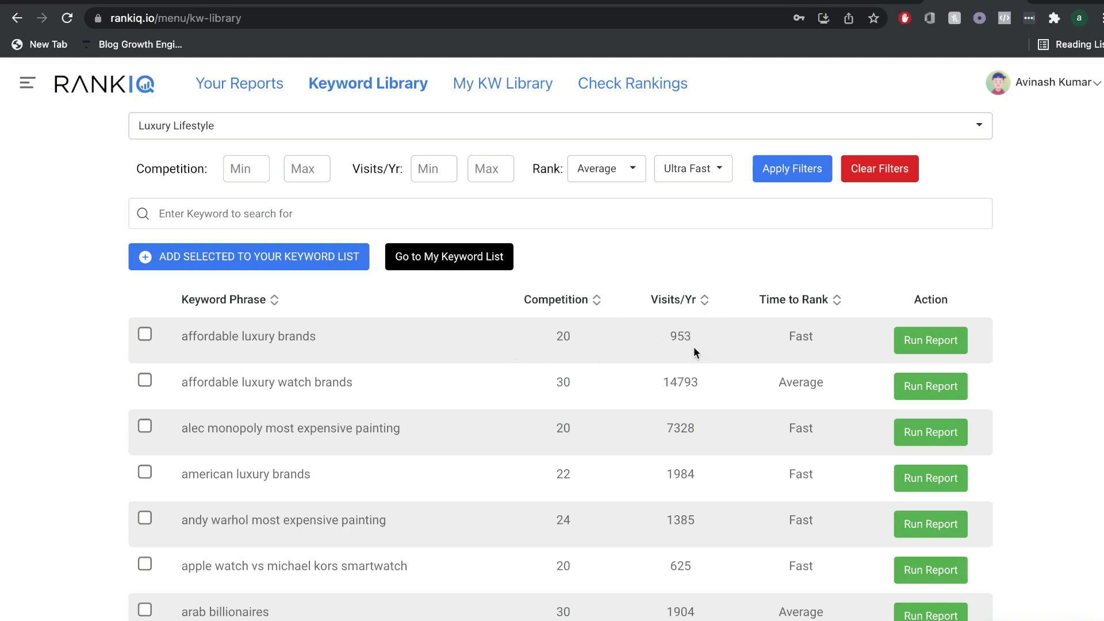
pyautogui.scroll(-1, 500, 337)
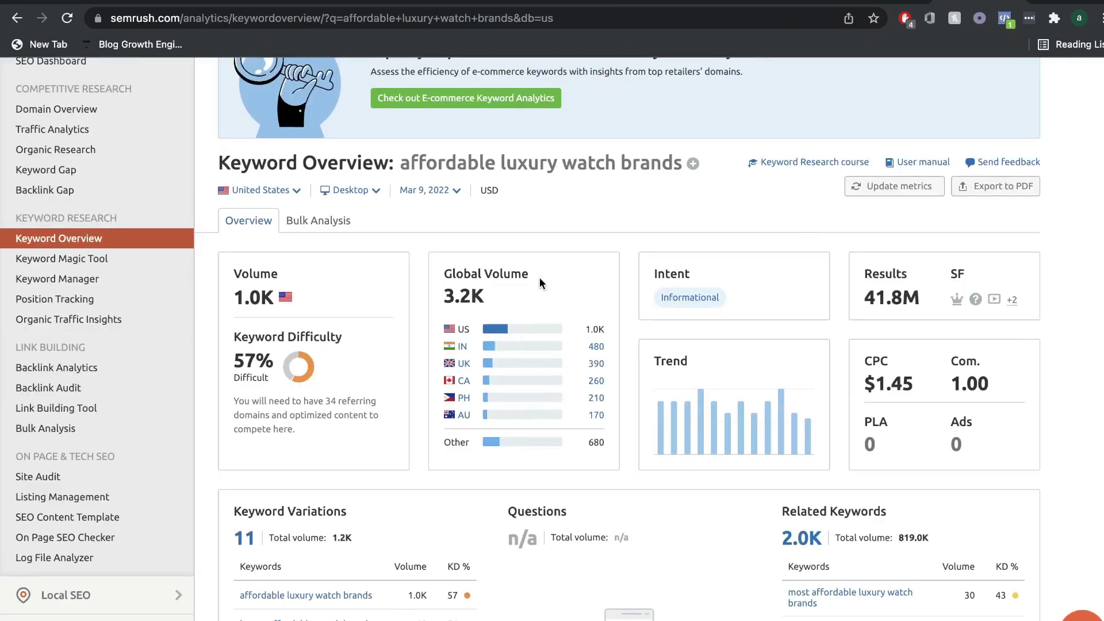
# - Switch to Semrush and examine the US search volume and keyword difficulty for "affordable luxury watch brands"
pyautogui.scroll(-1, 360, 276)
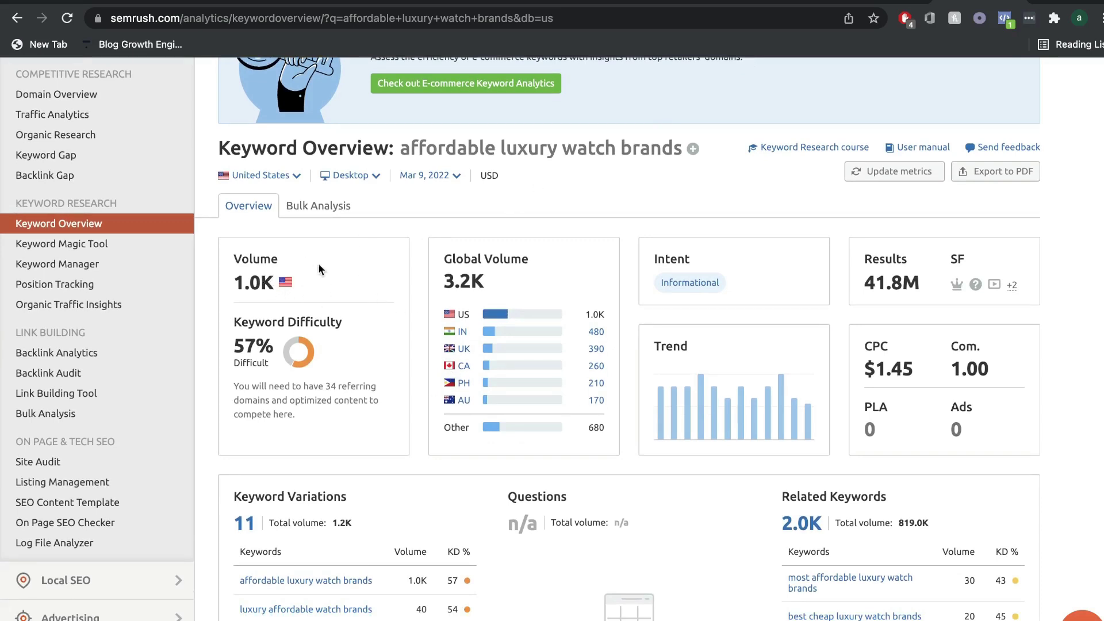
pyautogui.moveTo(234, 281); pyautogui.dragTo(283, 287)
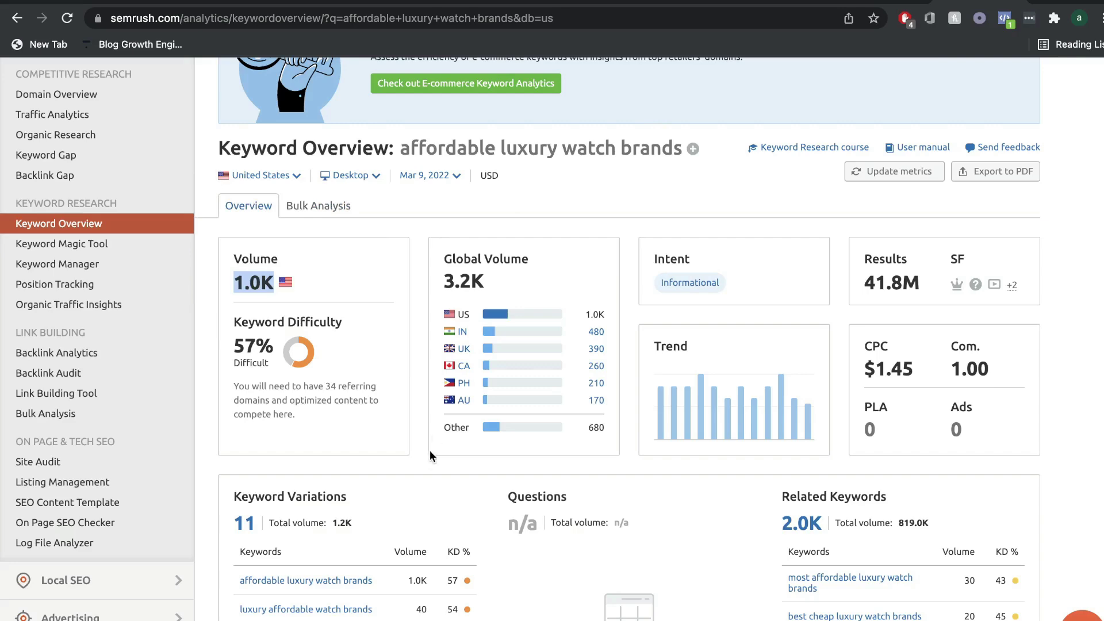
pyautogui.scroll(2, 433, 441)
pyautogui.moveTo(254, 389)
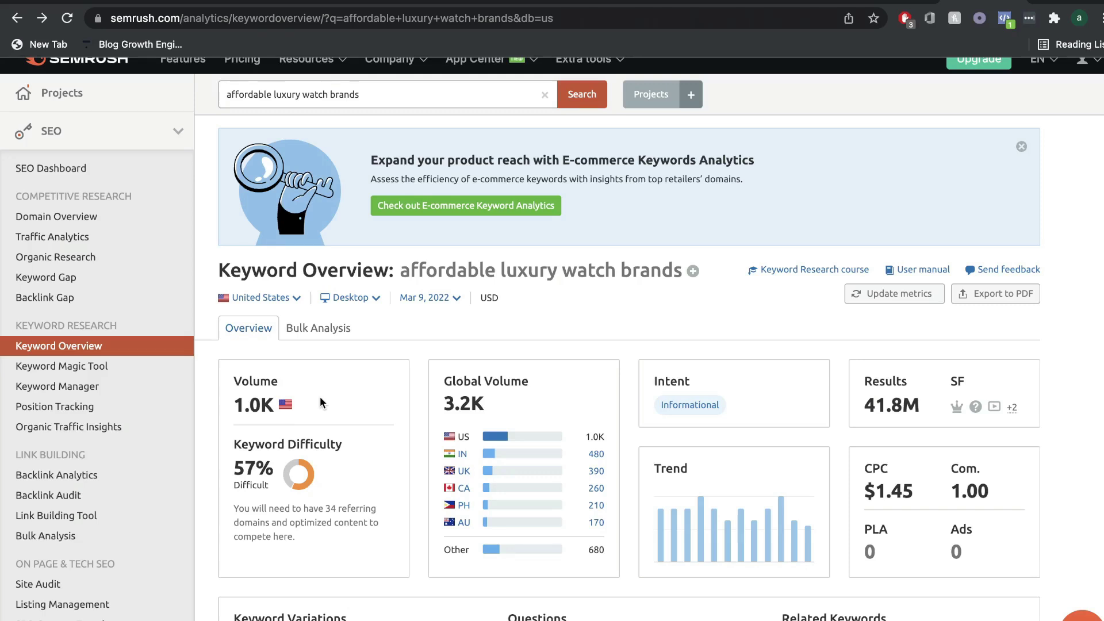
# - Review the top-ranking pages in the SERP Analysis for "affordable luxury watch brands" and return to the volume and difficulty overview
pyautogui.scroll(-15, 320, 401)
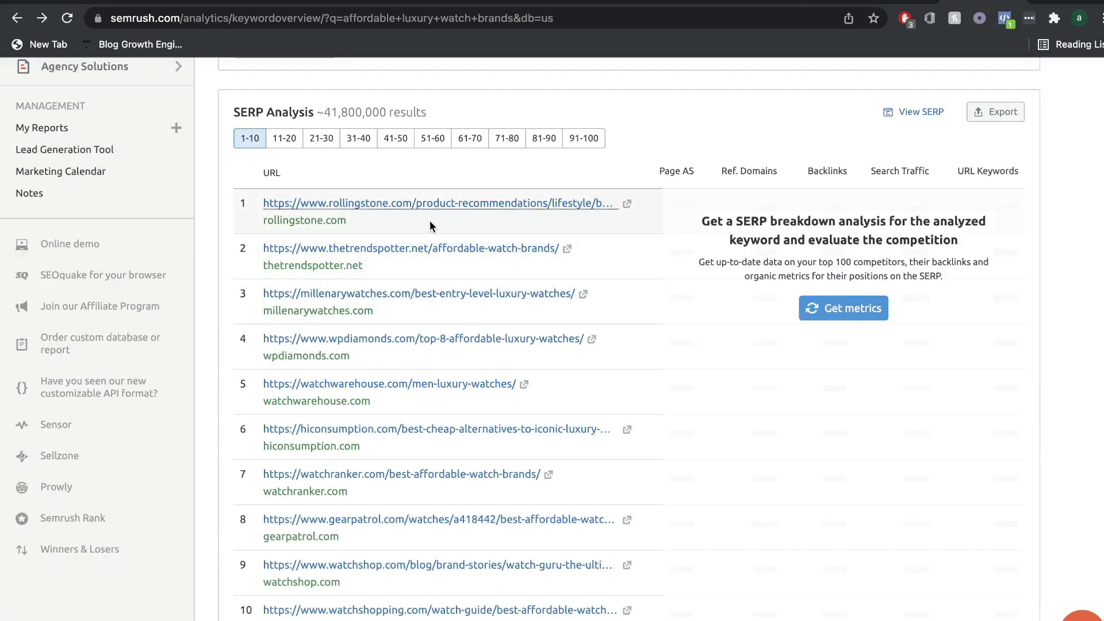
pyautogui.scroll(15, 457, 282)
pyautogui.scroll(1, 457, 281)
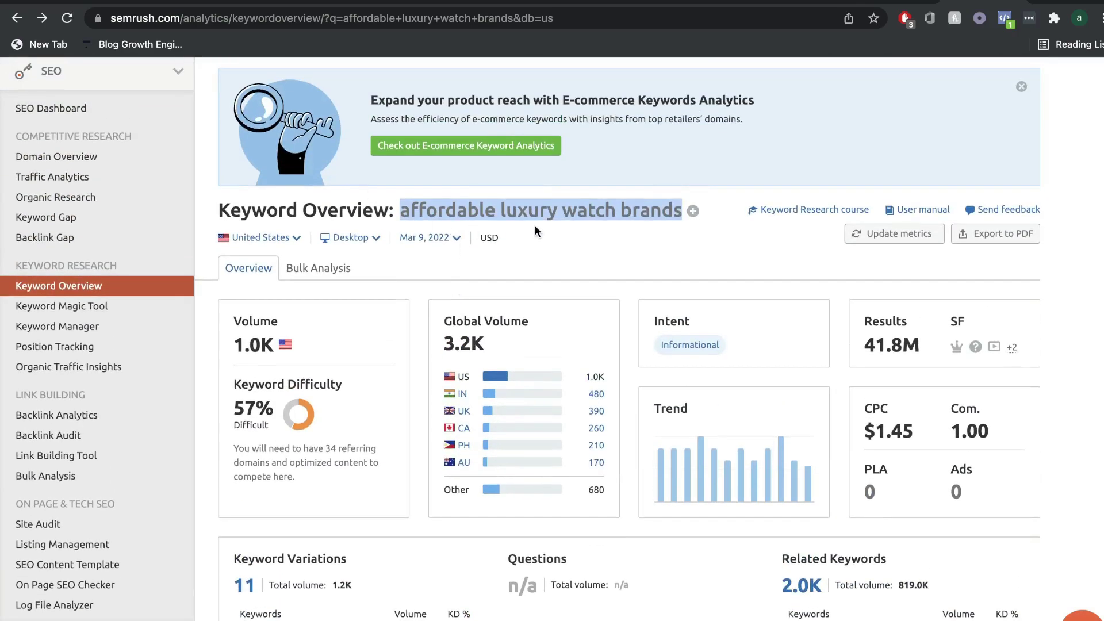
pyautogui.scroll(-15, 544, 225)
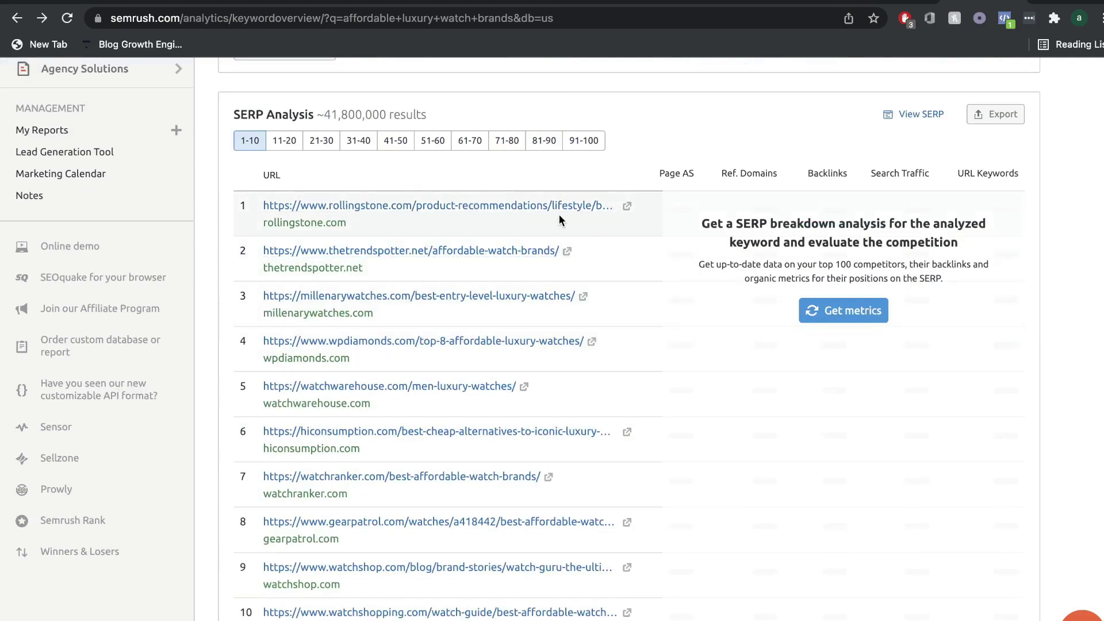
pyautogui.scroll(-1, 524, 228)
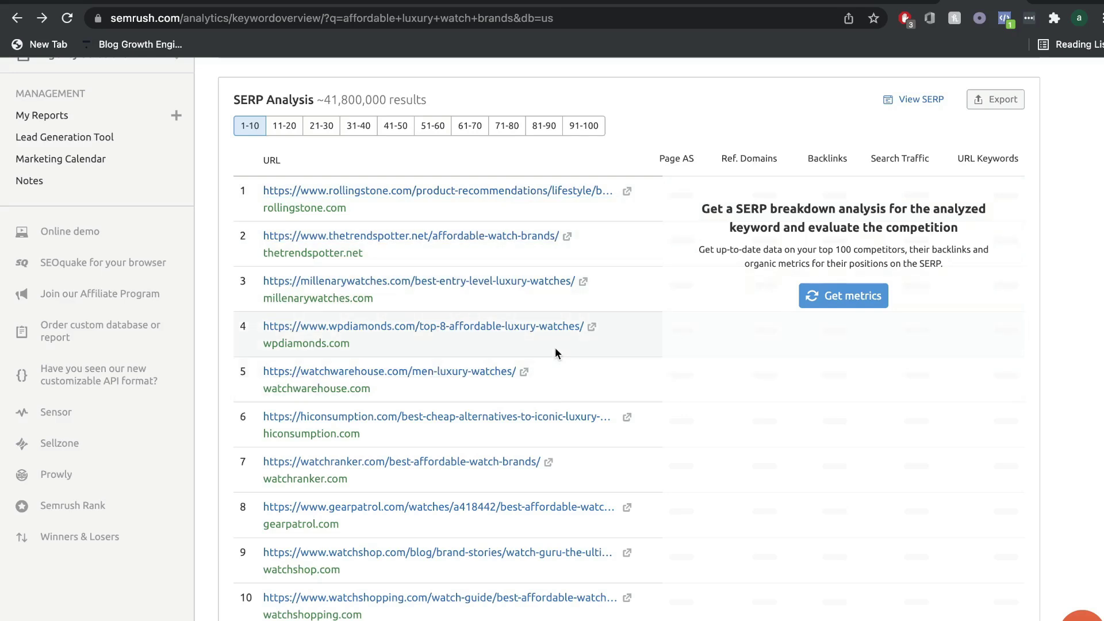
pyautogui.scroll(1, 567, 288)
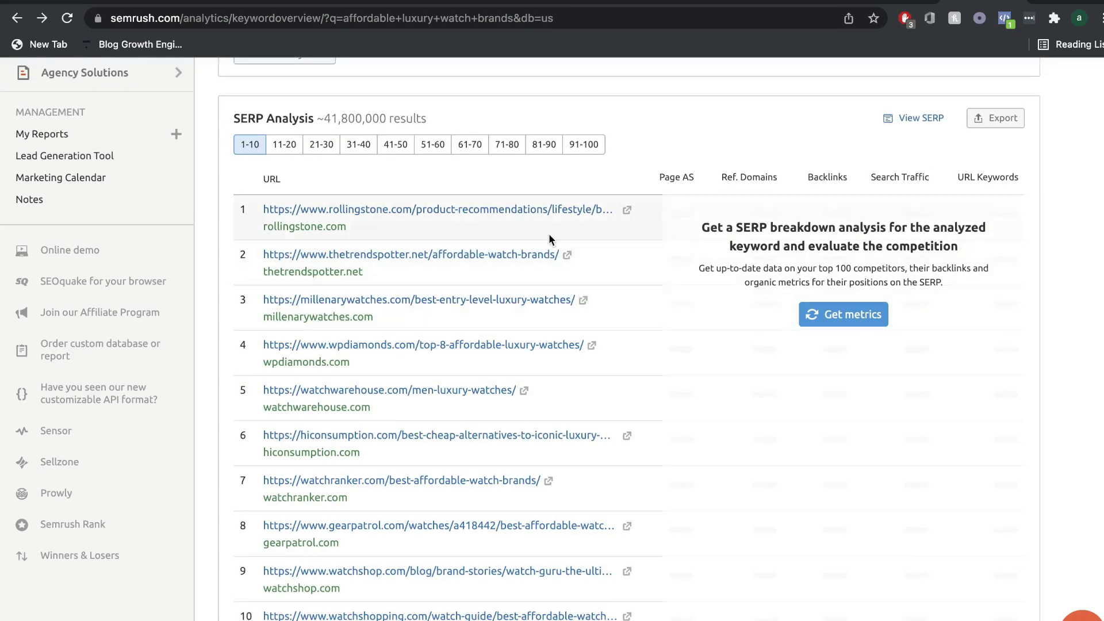
pyautogui.scroll(20, 548, 233)
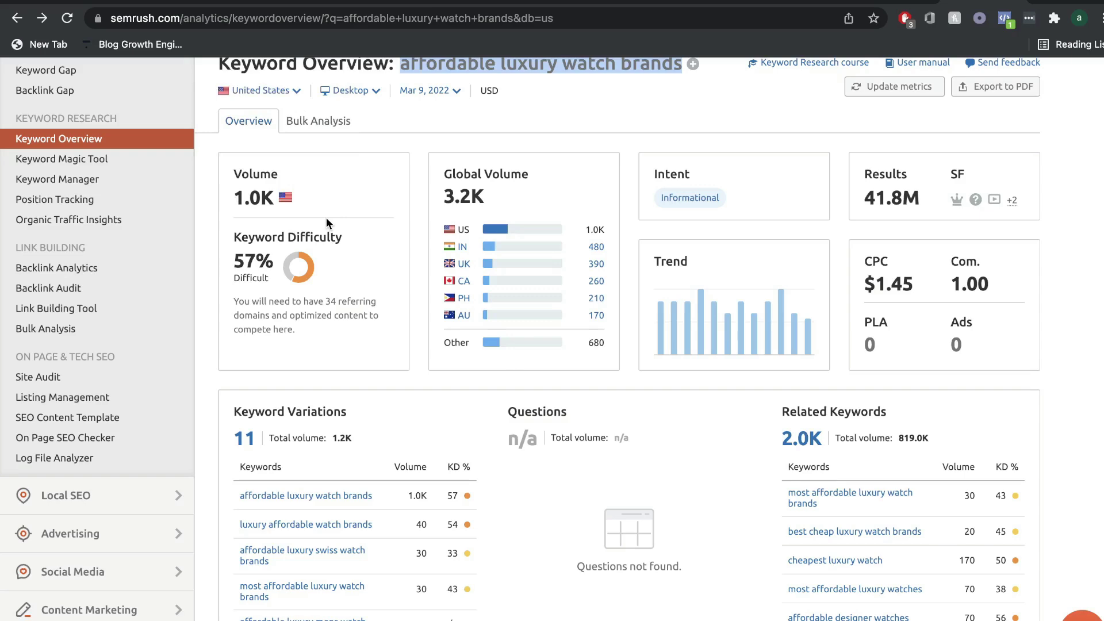
# - Switch back to RankIQ and compare the yearly visits and competition of "affordable luxury watch brands" with its Semrush overview
pyautogui.hotkey('ctrl', 'Tab')
pyautogui.scroll(-1, 594, 331)
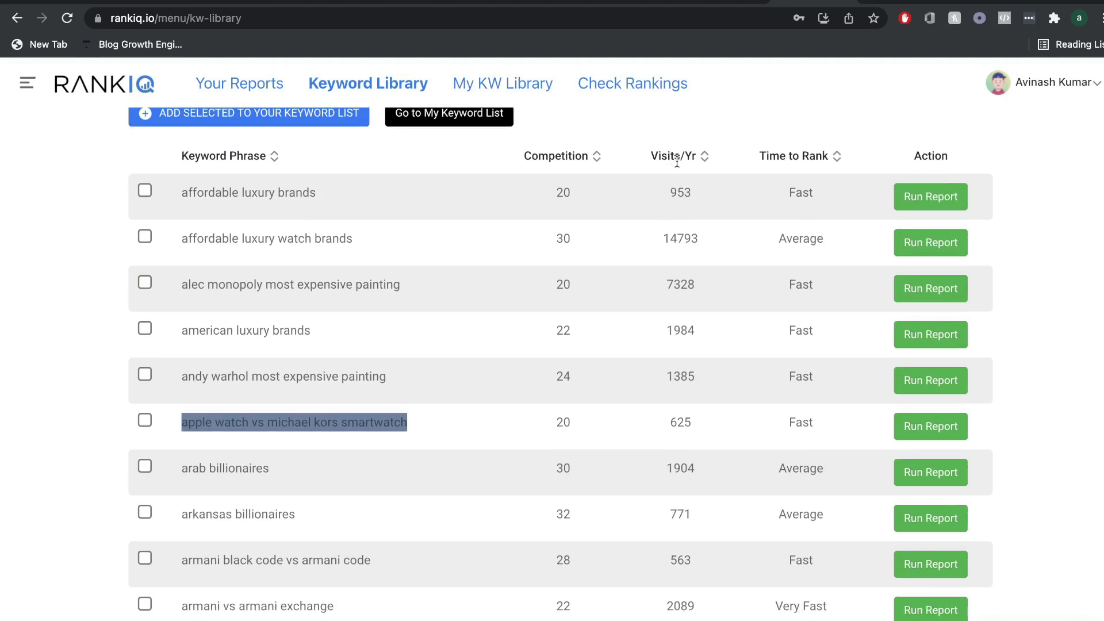
pyautogui.click(441, 321)
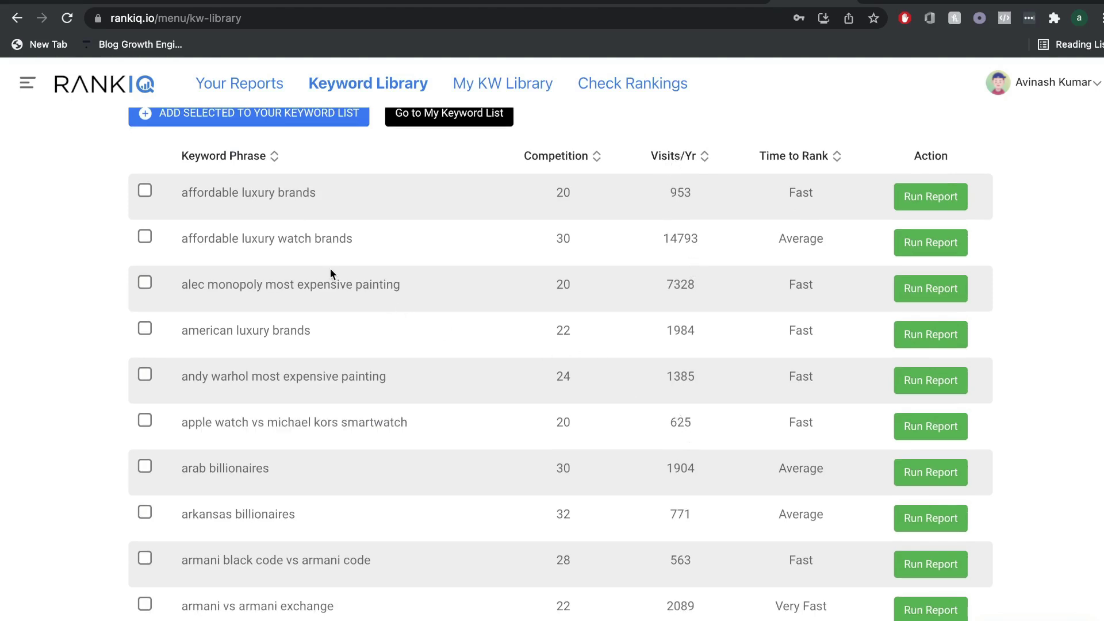
pyautogui.tripleClick(278, 230)
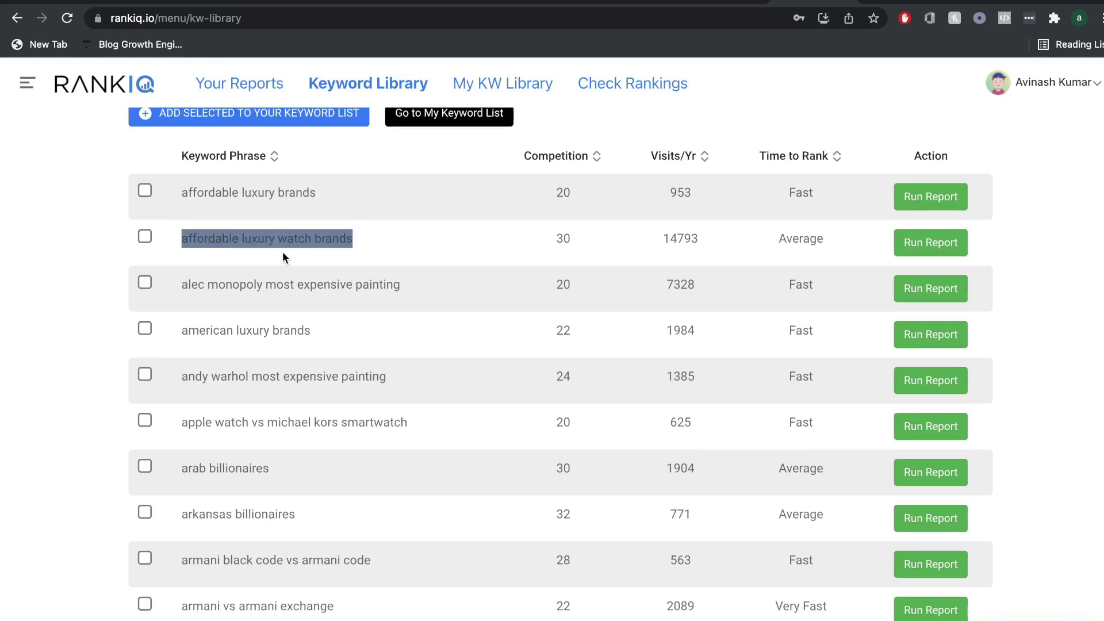
pyautogui.scroll(2, 632, 275)
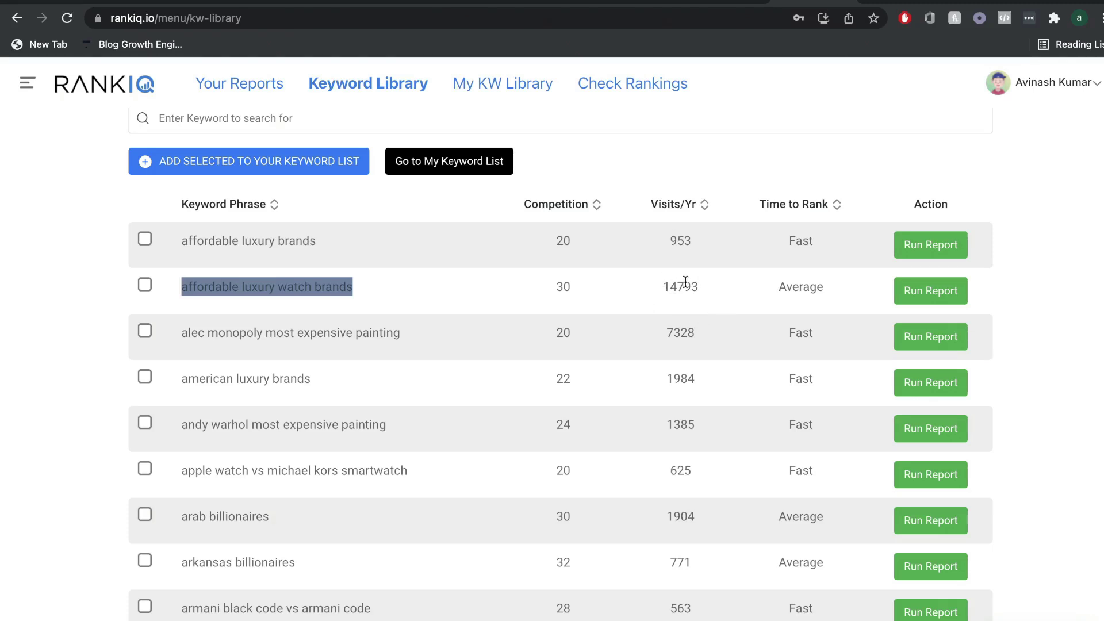
pyautogui.hotkey('ctrl', 'Tab')
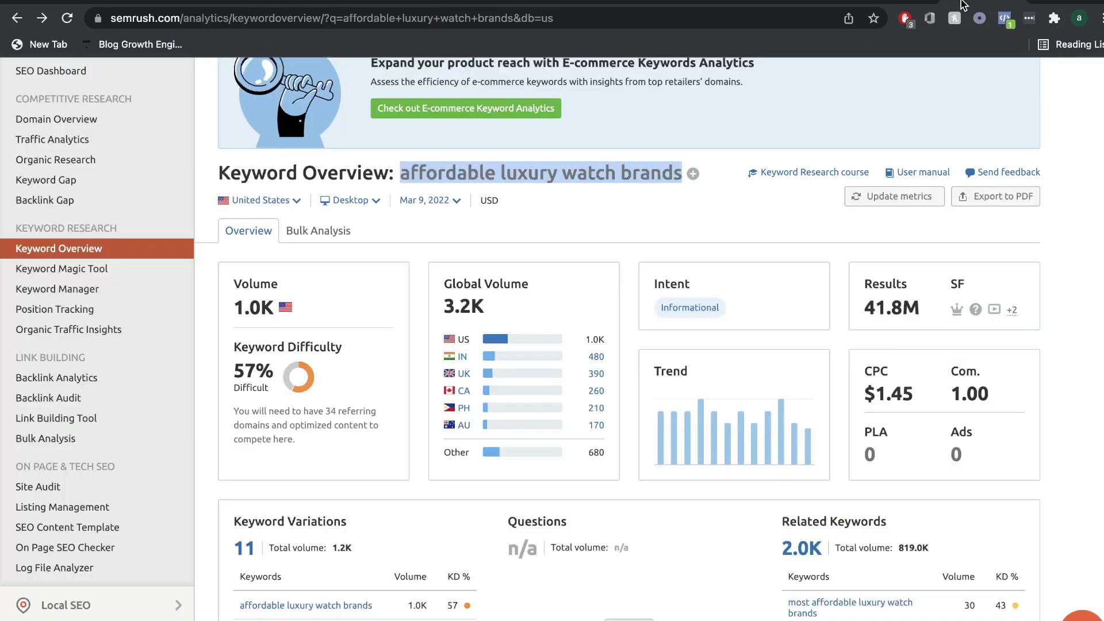
# - Return from the Semrush overview to the RankIQ keyword library and highlight the keyword phrase "affordable luxury watch brands"
pyautogui.scroll(1, 433, 315)
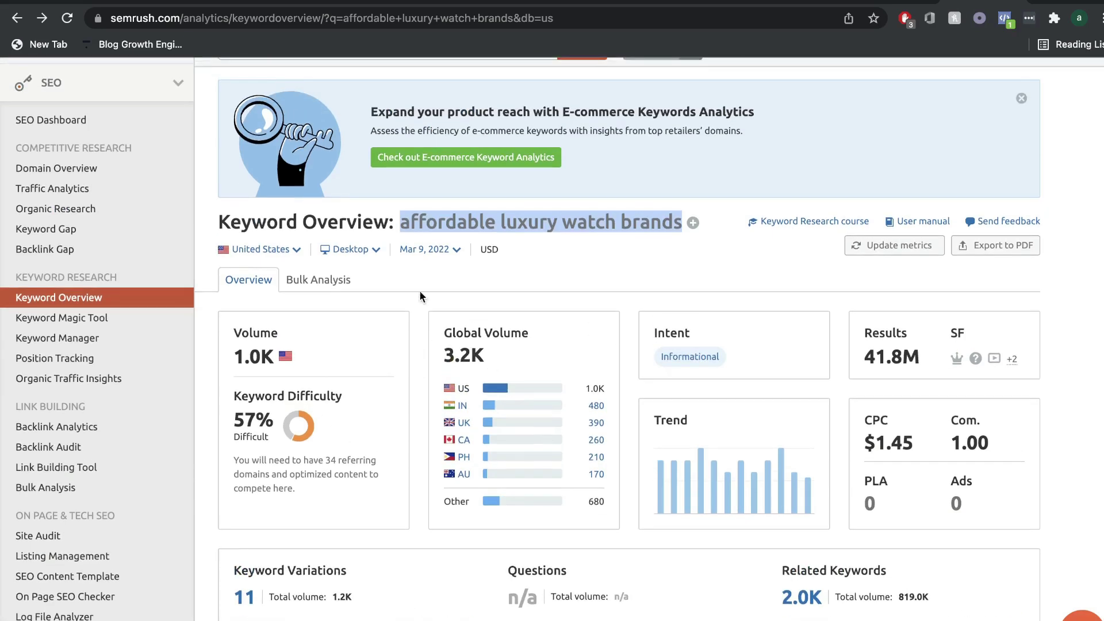
pyautogui.hotkey('ctrl', 'shift', 'Tab')
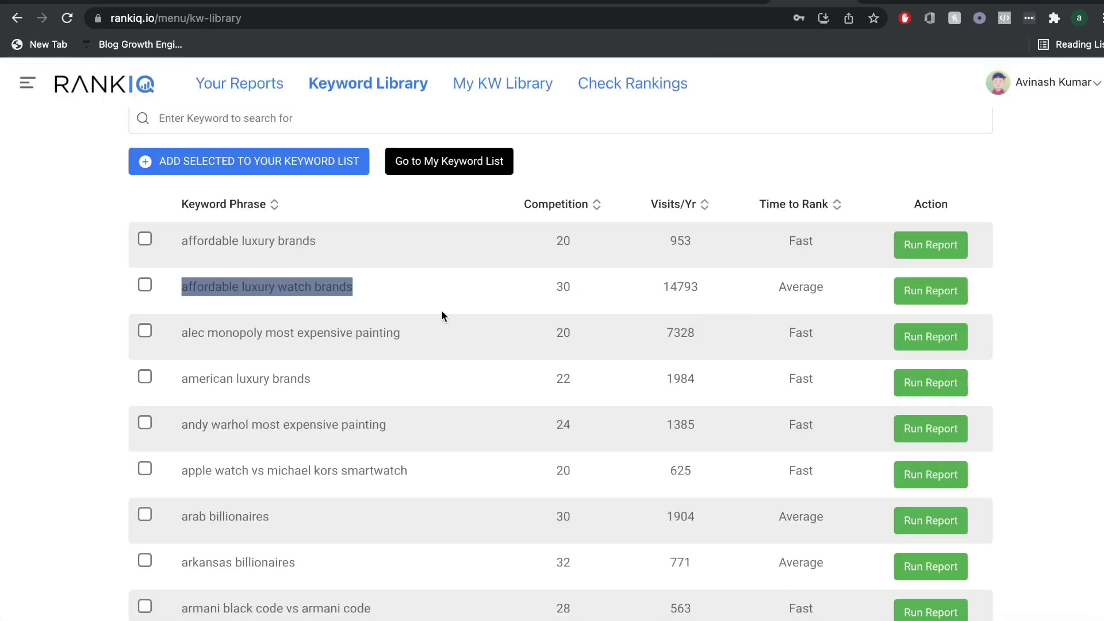
pyautogui.click(365, 288)
pyautogui.tripleClick(248, 291)
pyautogui.click(357, 297)
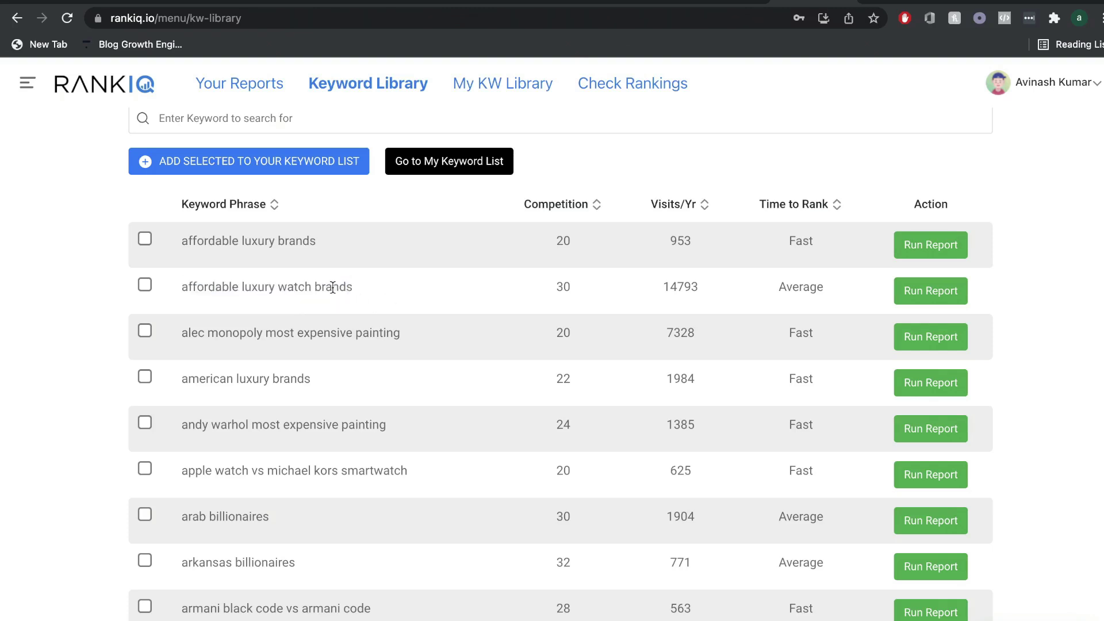
pyautogui.tripleClick(332, 288)
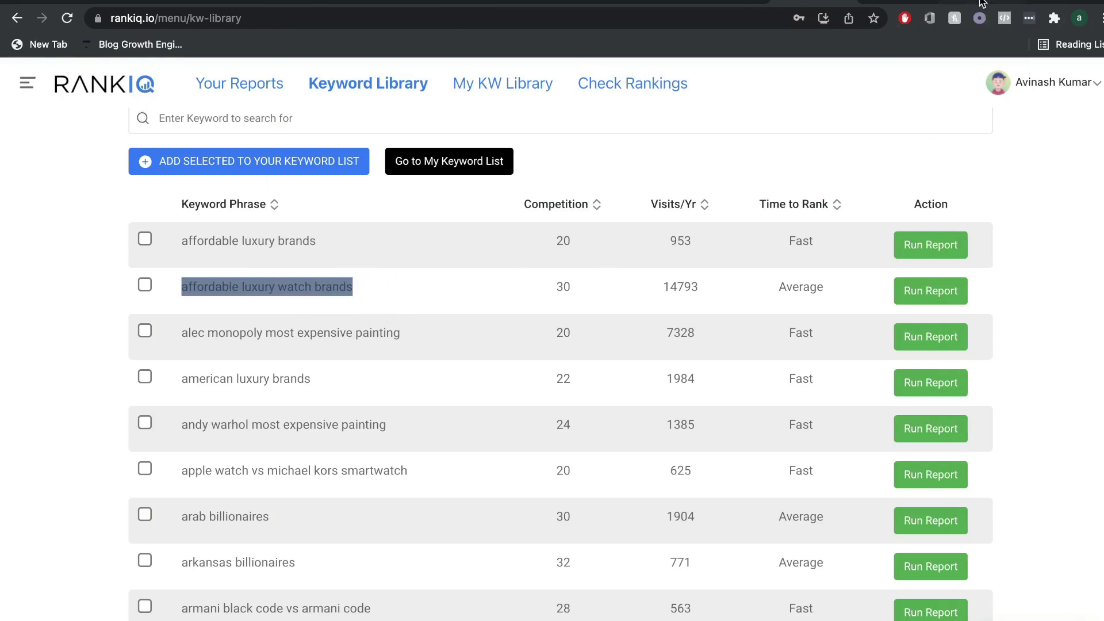
# - Switch to Semrush and examine the keyword variations, related keywords and SERP Analysis for "affordable luxury watch brands"
pyautogui.hotkey('ctrl', 'Tab')
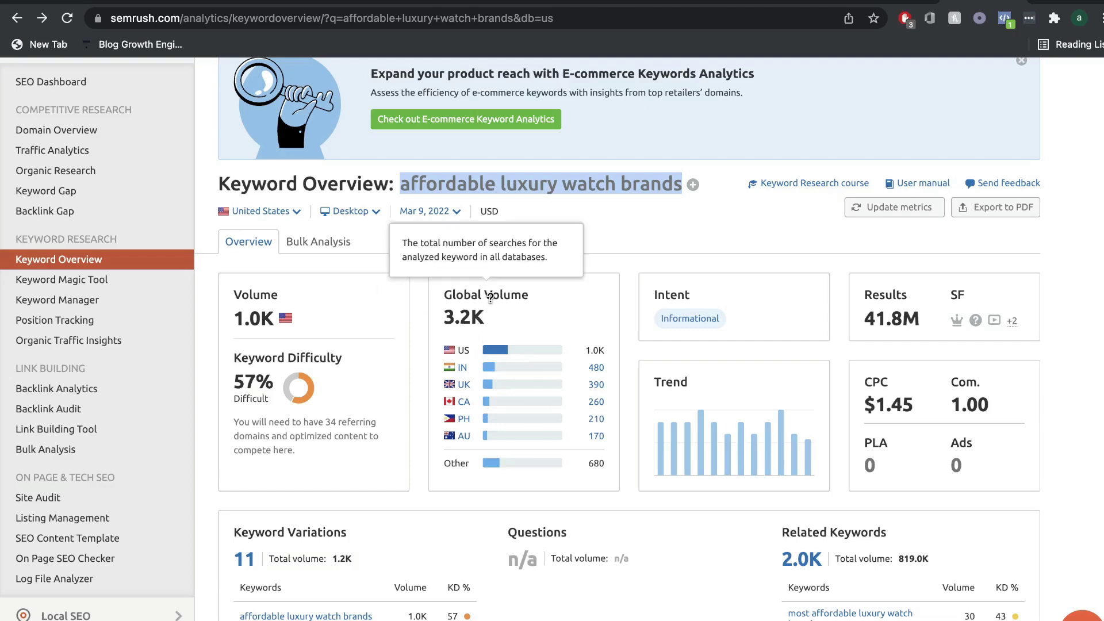
pyautogui.scroll(-8, 560, 392)
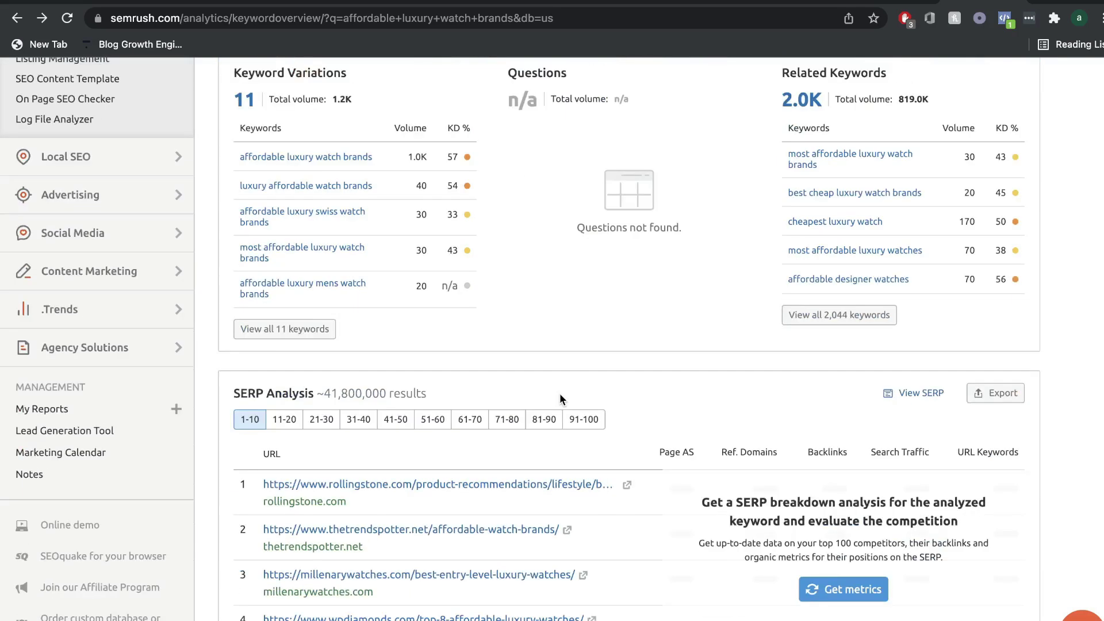
pyautogui.scroll(4, 555, 311)
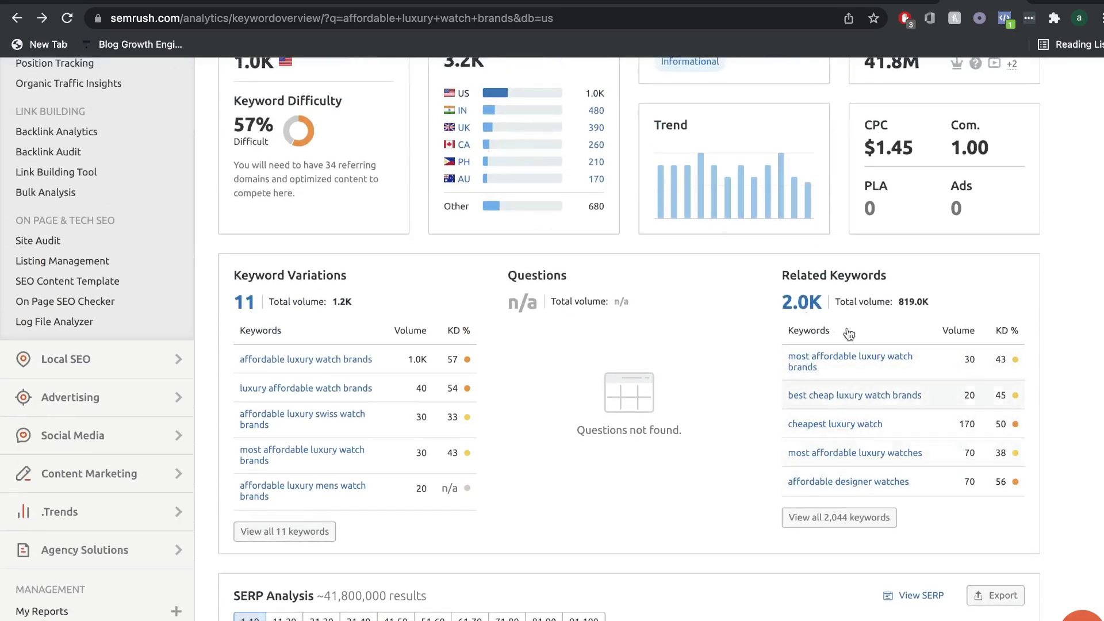
# - Switch back to RankIQ and check the competition and yearly visits of "affordable luxury watch brands"
pyautogui.click(811, 6)
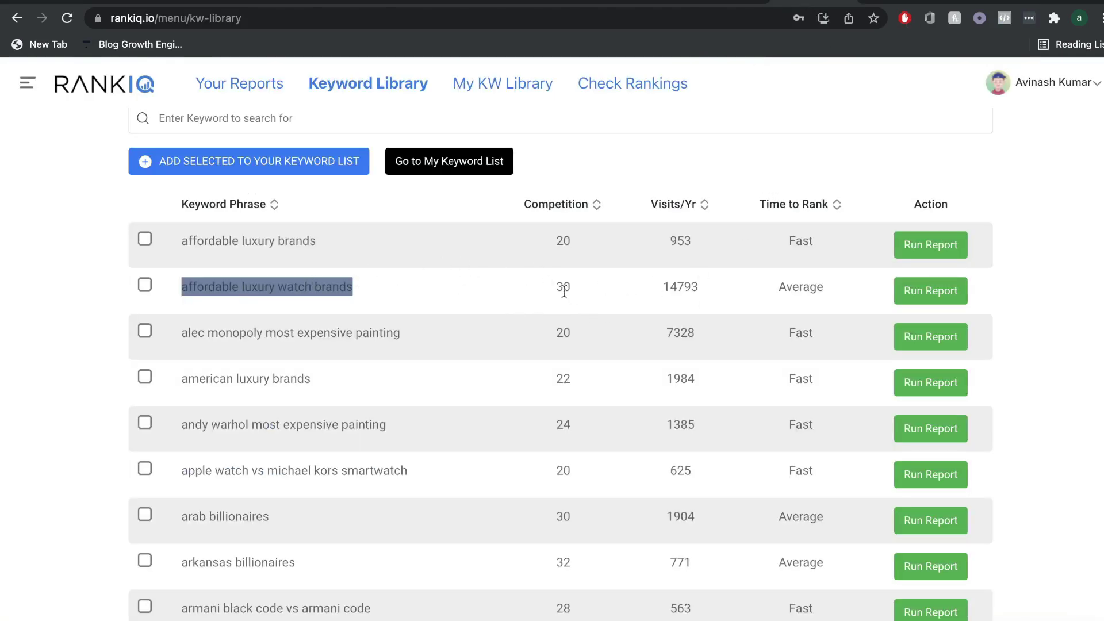
pyautogui.moveTo(661, 287); pyautogui.dragTo(696, 288)
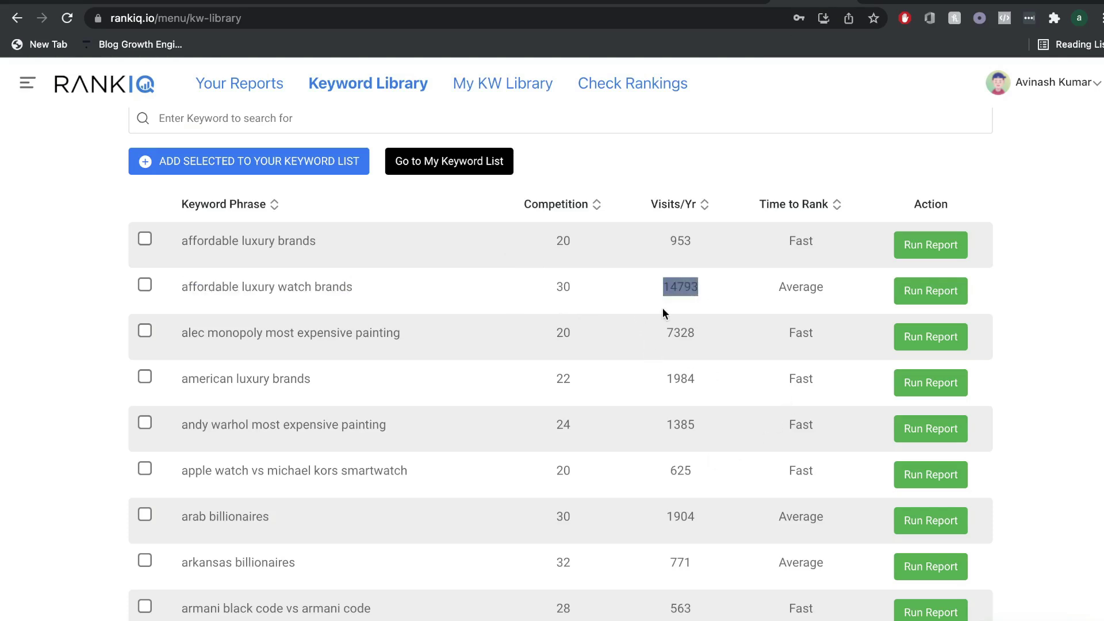
pyautogui.click(655, 291)
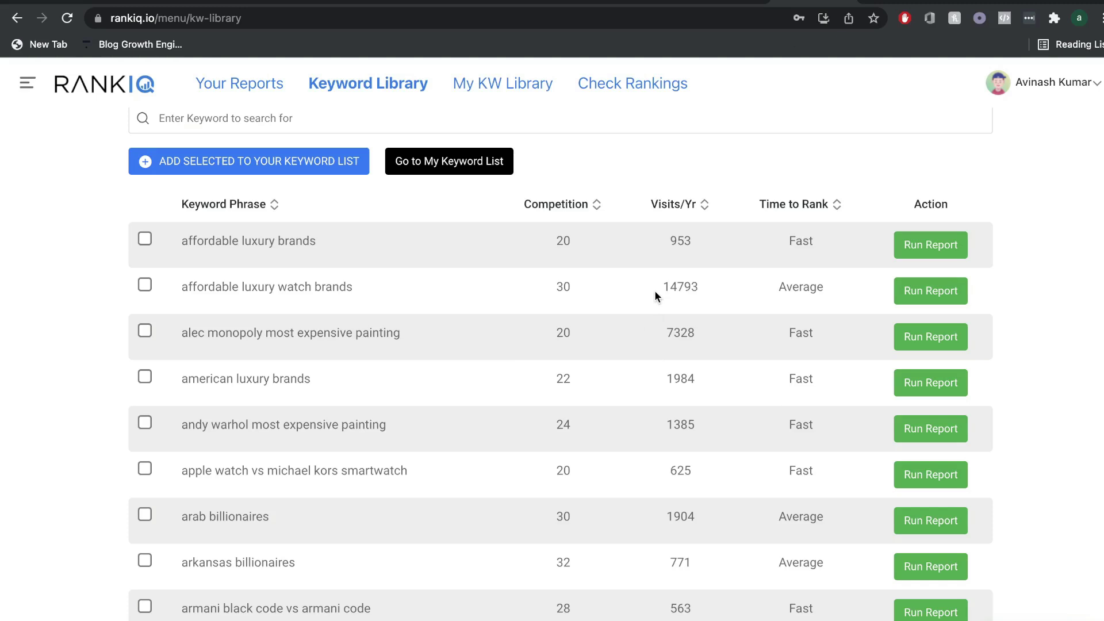
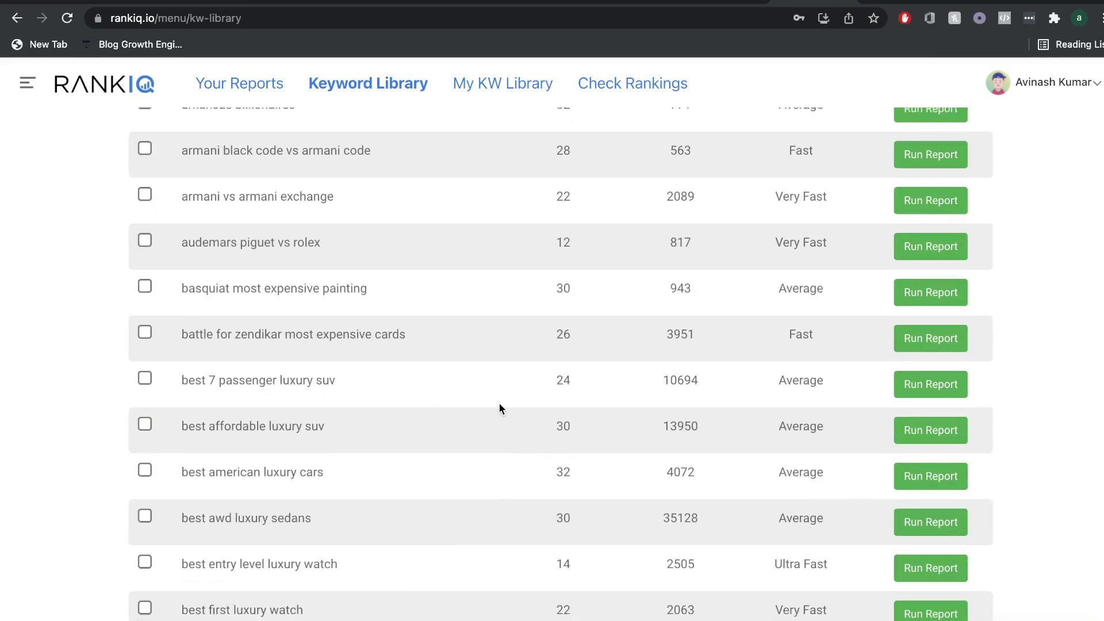
# - Browse the first page of Luxury Lifestyle keywords, examining the keyword phrases with their competition, yearly visits and time to rank
pyautogui.scroll(-1, 354, 409)
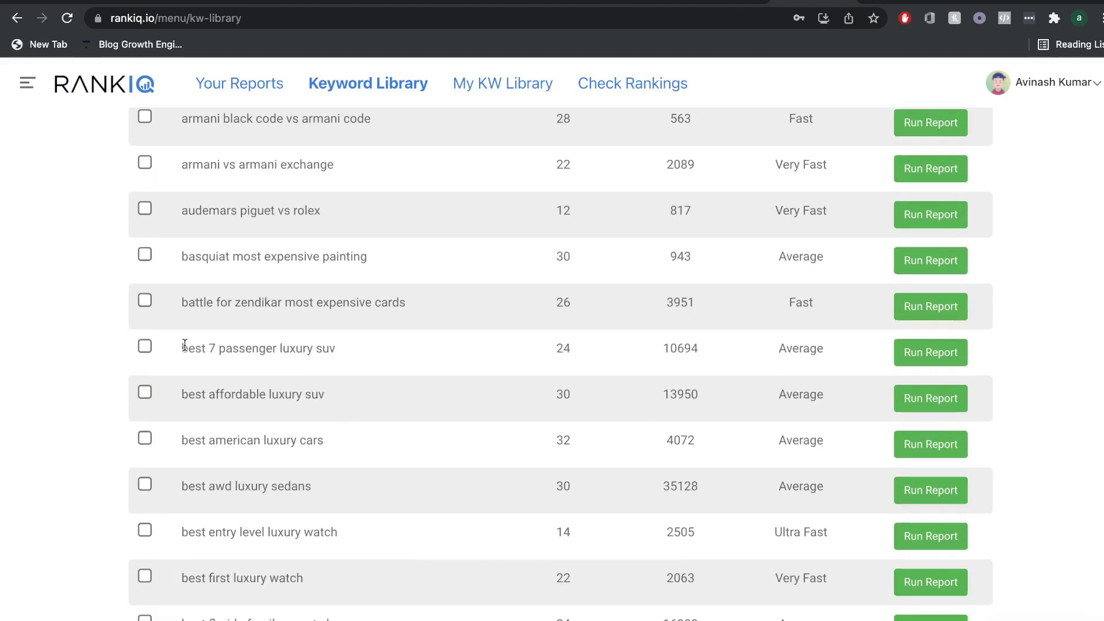
pyautogui.scroll(-12, 247, 441)
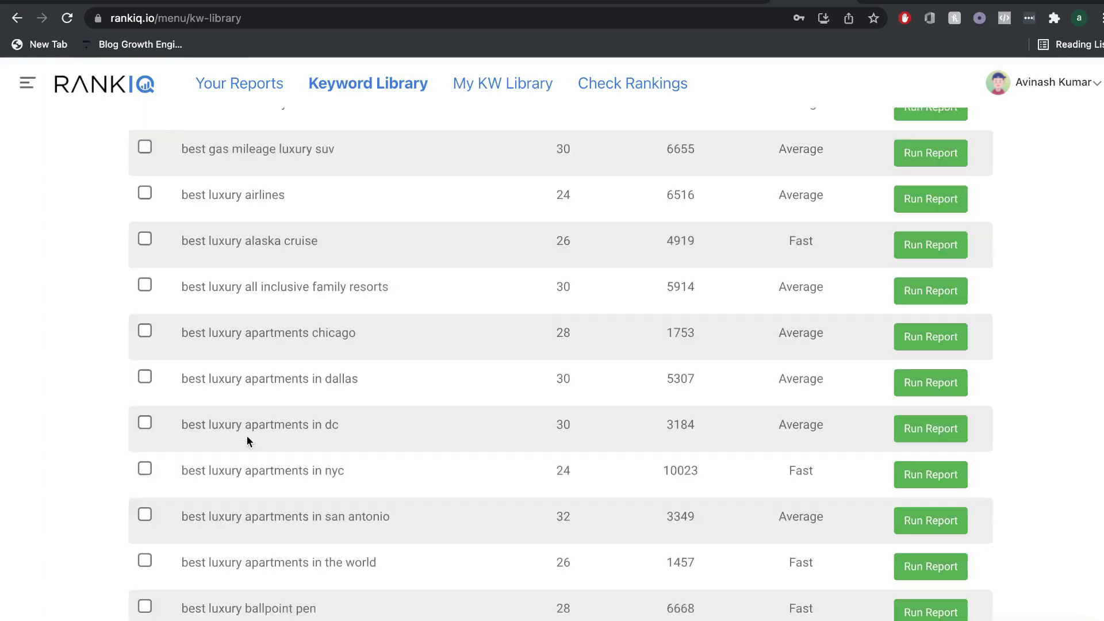
pyautogui.scroll(-13, 246, 441)
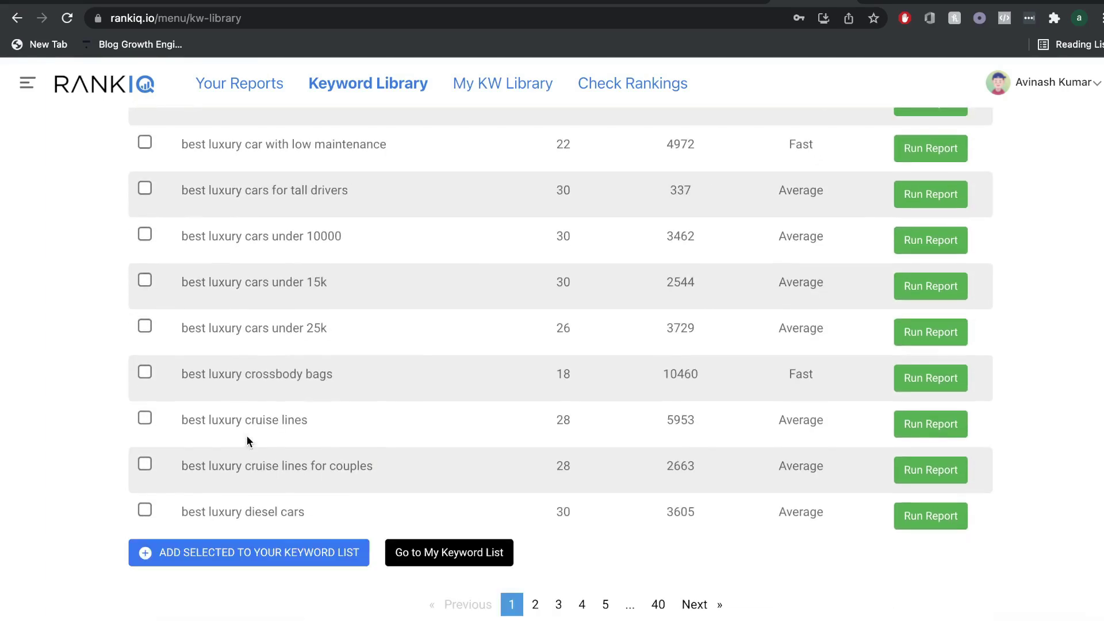
pyautogui.scroll(12, 247, 441)
pyautogui.scroll(13, 246, 436)
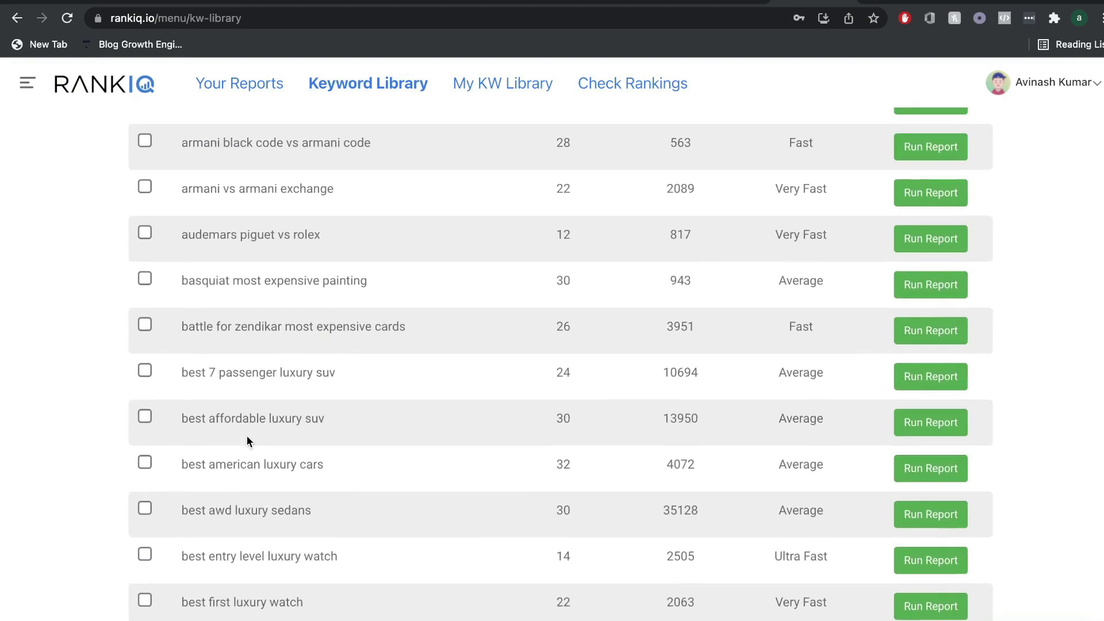
pyautogui.scroll(7, 247, 436)
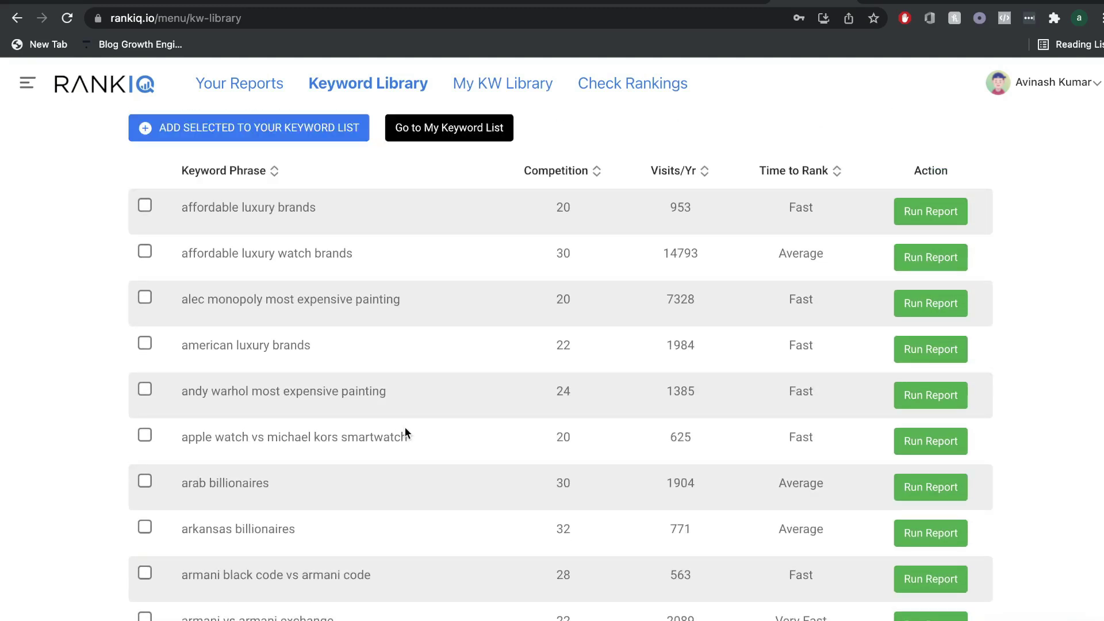
pyautogui.scroll(-15, 406, 432)
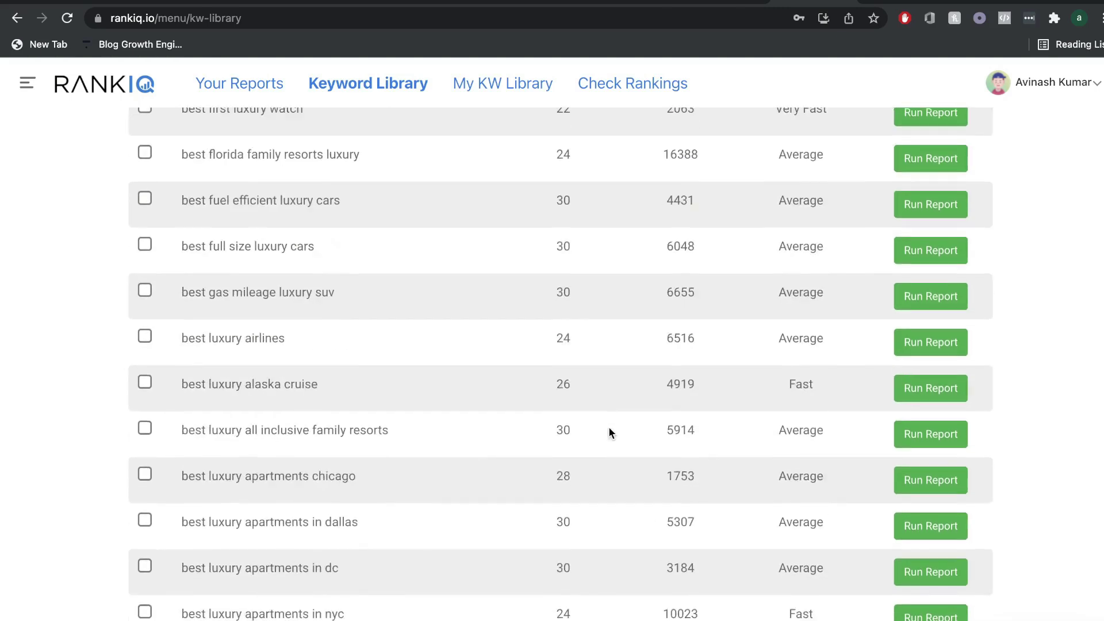
pyautogui.scroll(1, 471, 403)
pyautogui.scroll(1, 250, 334)
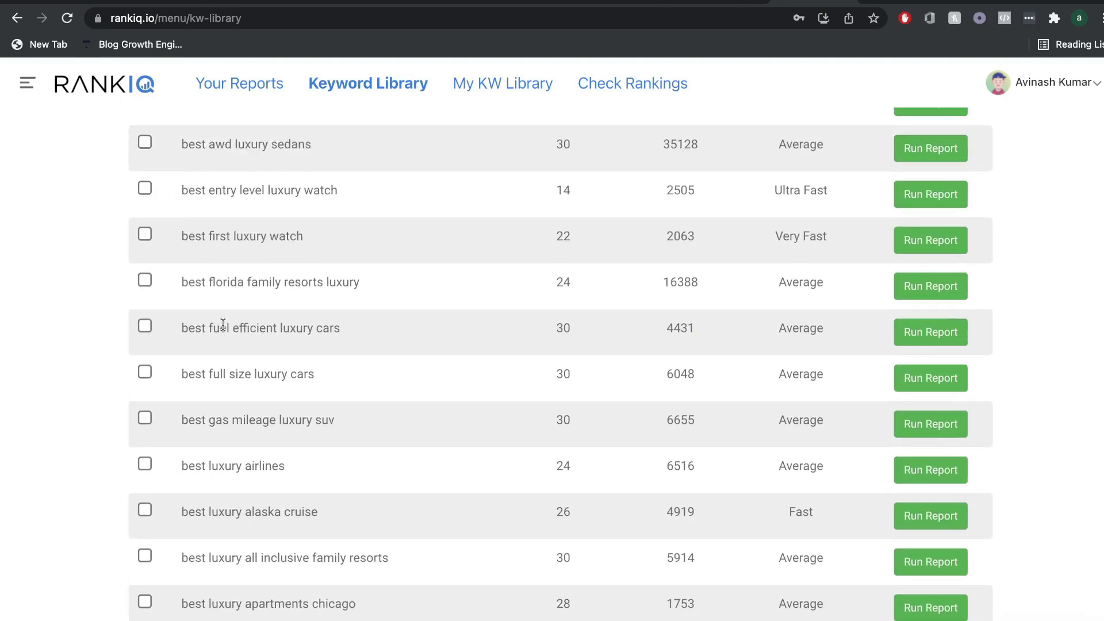
pyautogui.scroll(2, 261, 230)
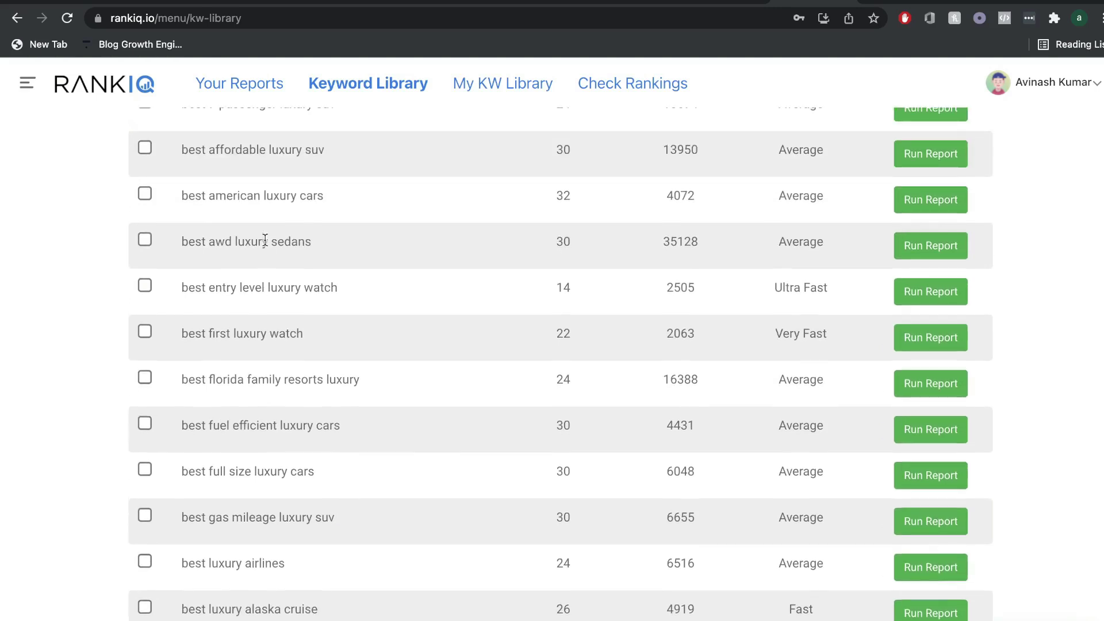
pyautogui.scroll(1, 280, 207)
pyautogui.scroll(-10, 281, 310)
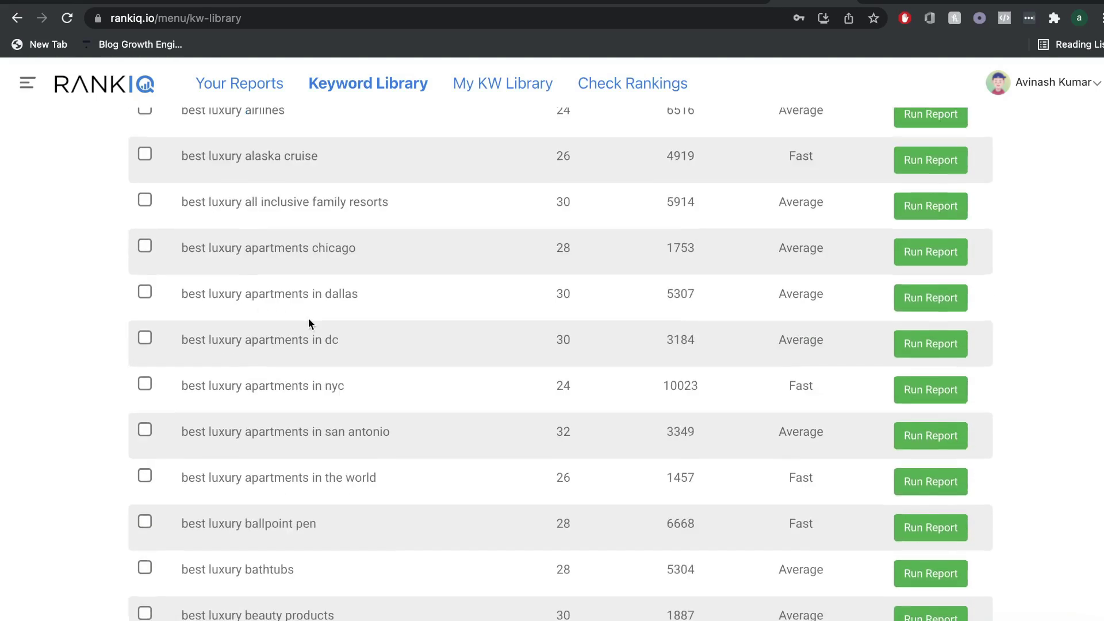
pyautogui.scroll(-6, 308, 318)
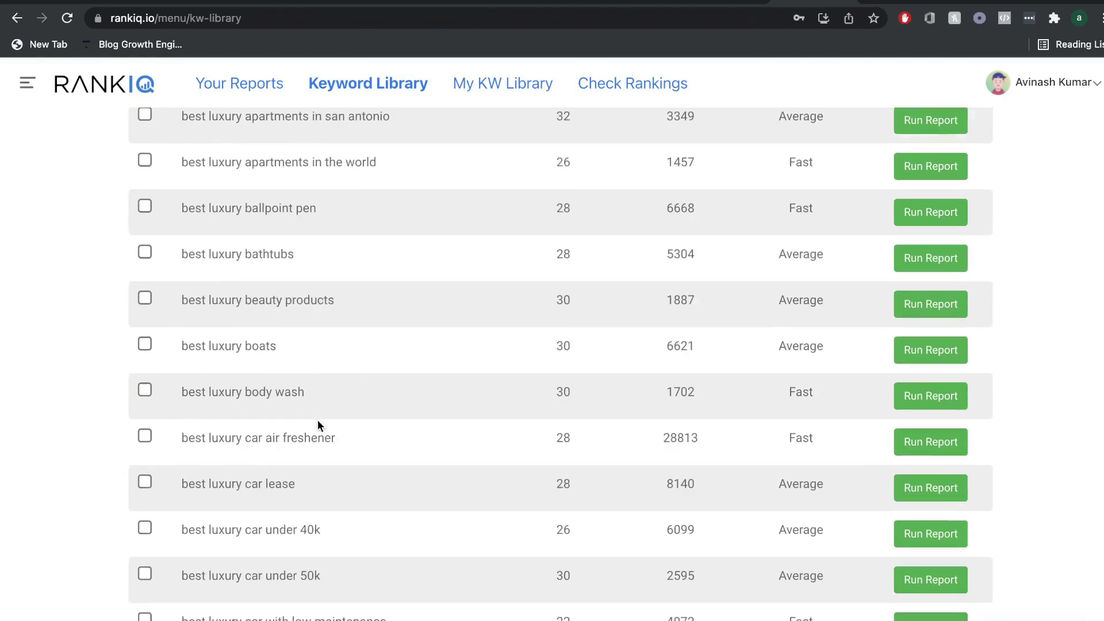
pyautogui.scroll(-8, 317, 425)
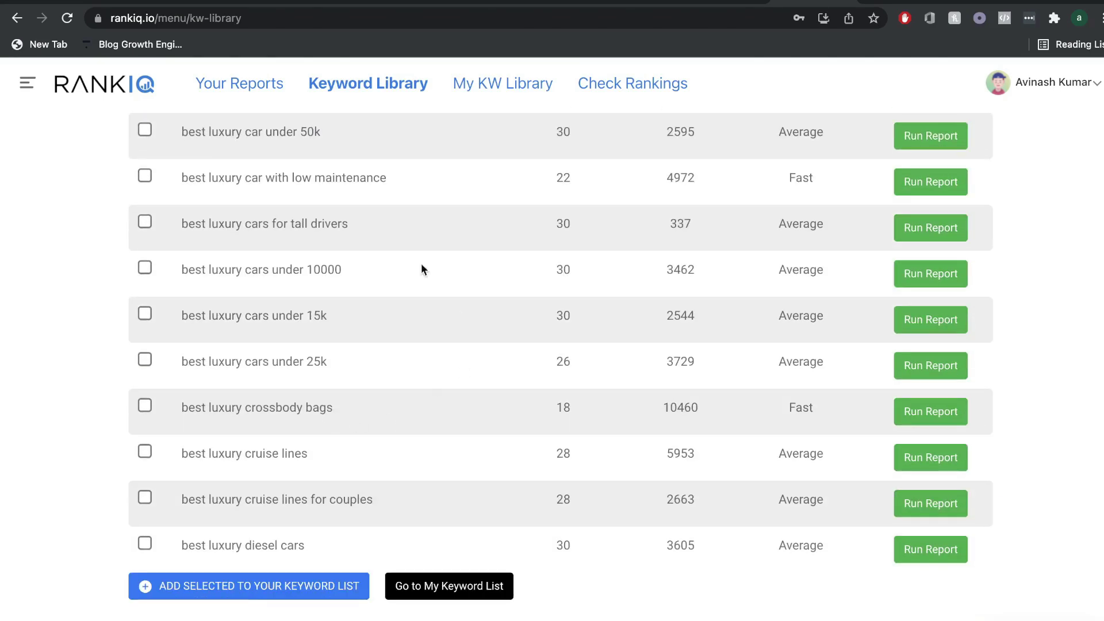
pyautogui.scroll(8, 365, 270)
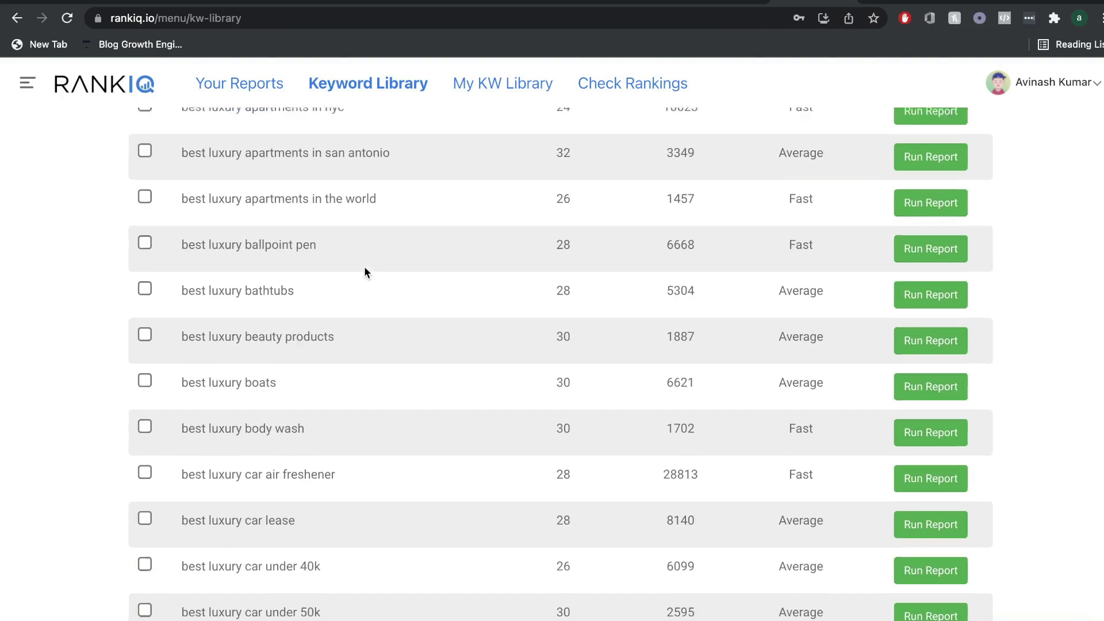
pyautogui.scroll(12, 364, 267)
pyautogui.scroll(-17, 363, 267)
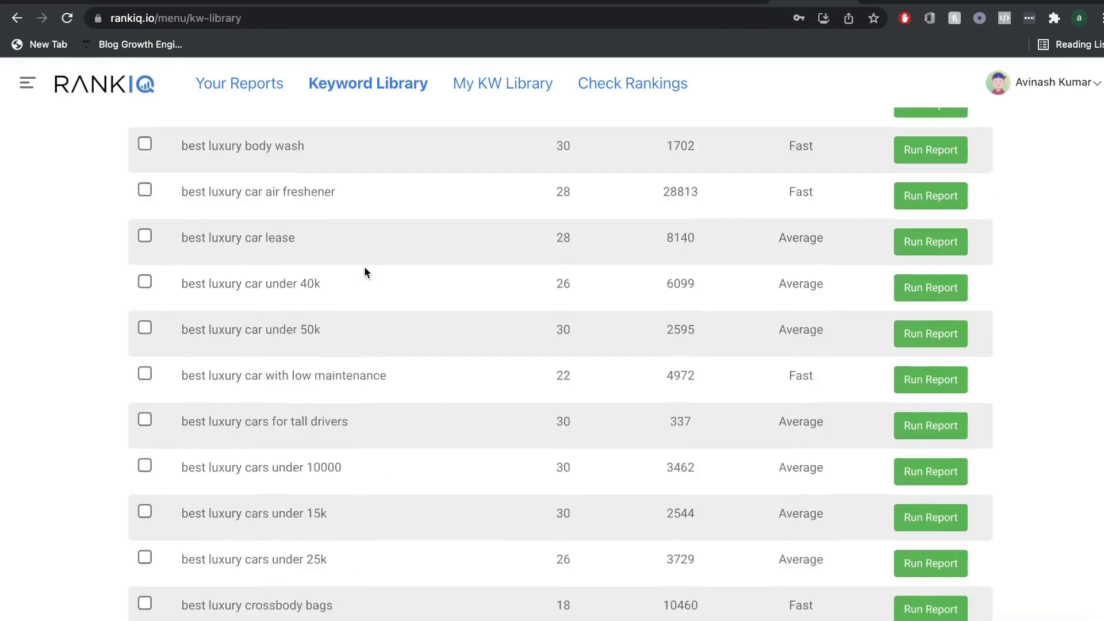
pyautogui.scroll(-4, 364, 267)
pyautogui.scroll(20, 364, 267)
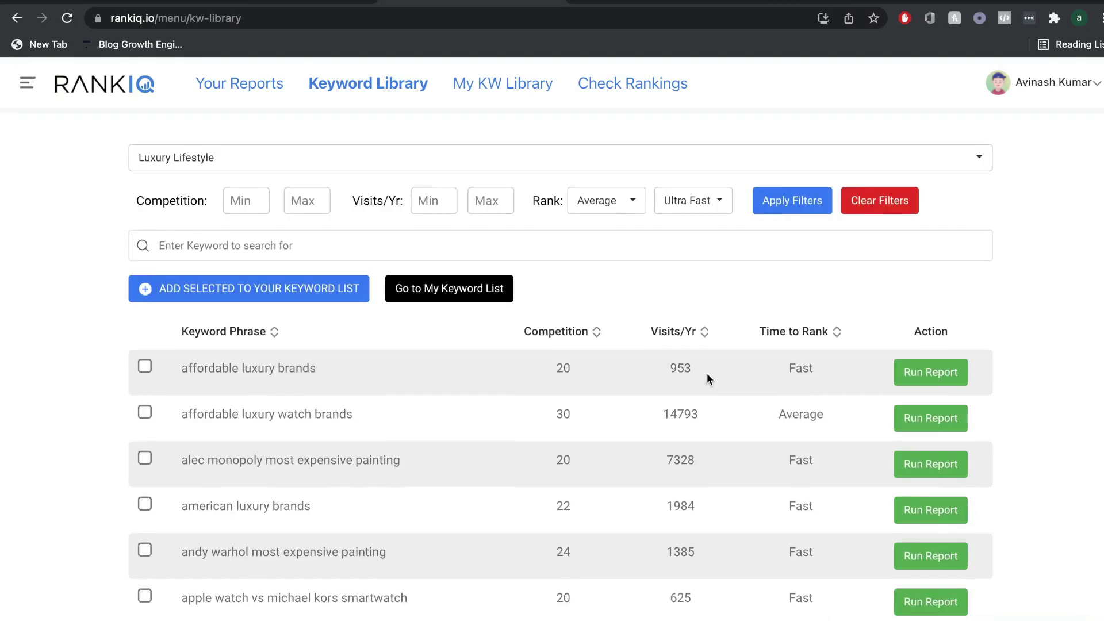
# - Sort the Luxury Lifestyle keywords by time to rank with Ultra Fast first, and review their competition and yearly visits
pyautogui.scroll(-1, 606, 417)
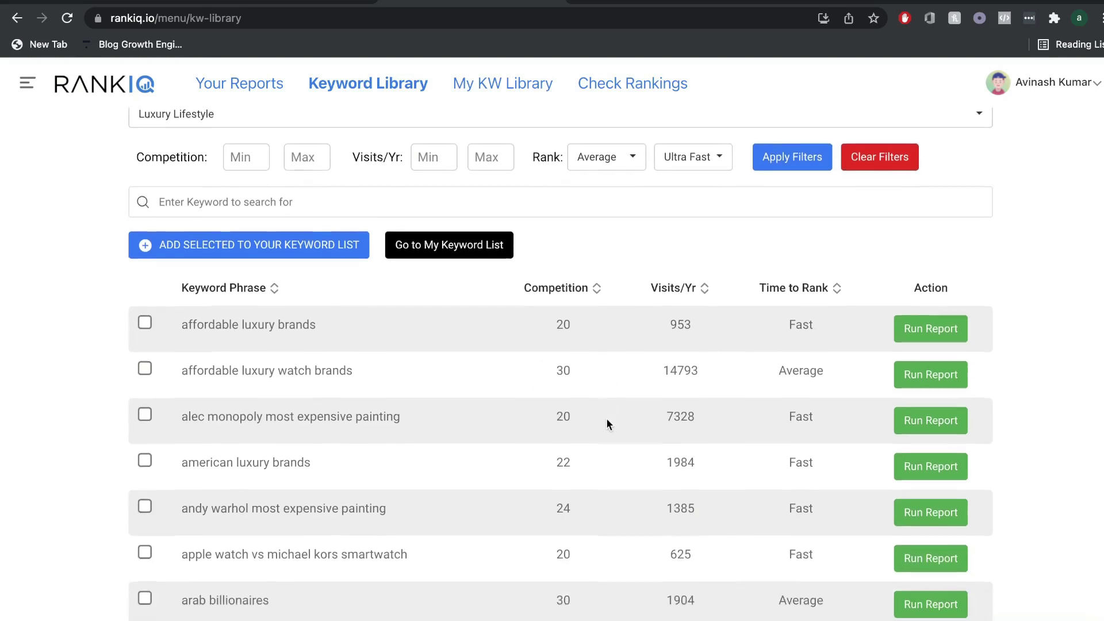
pyautogui.scroll(-1, 412, 415)
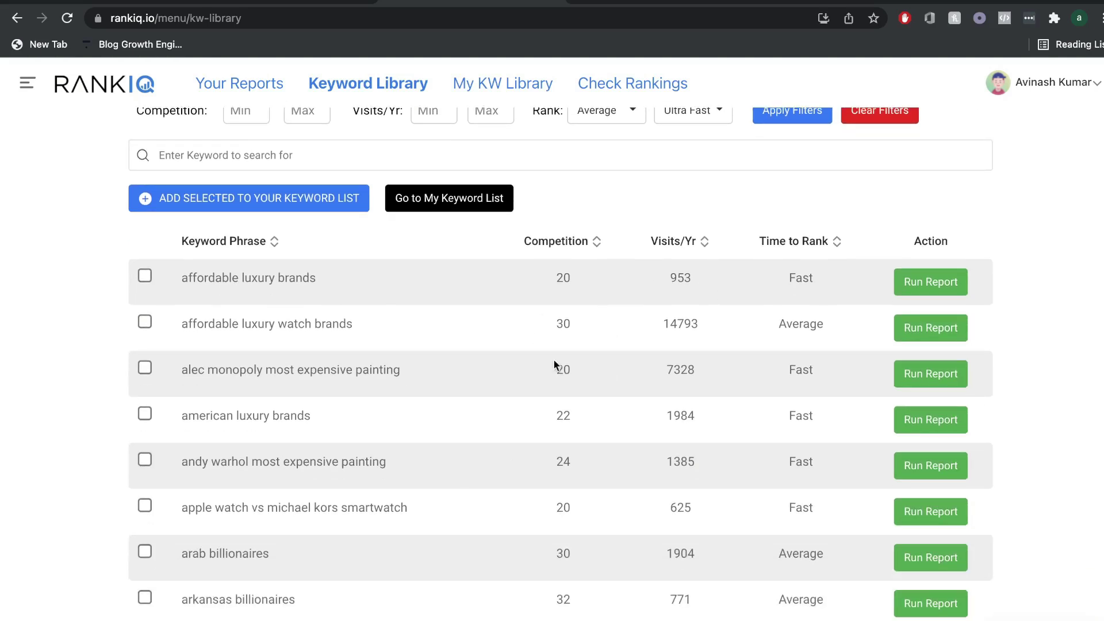
pyautogui.scroll(-1, 553, 448)
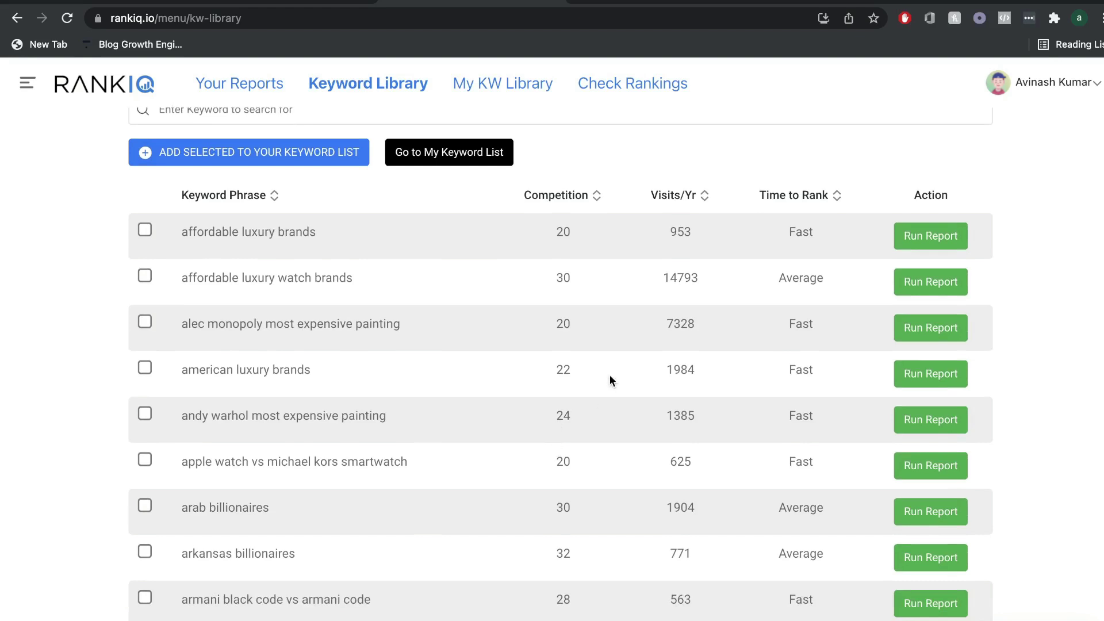
pyautogui.scroll(-1, 609, 377)
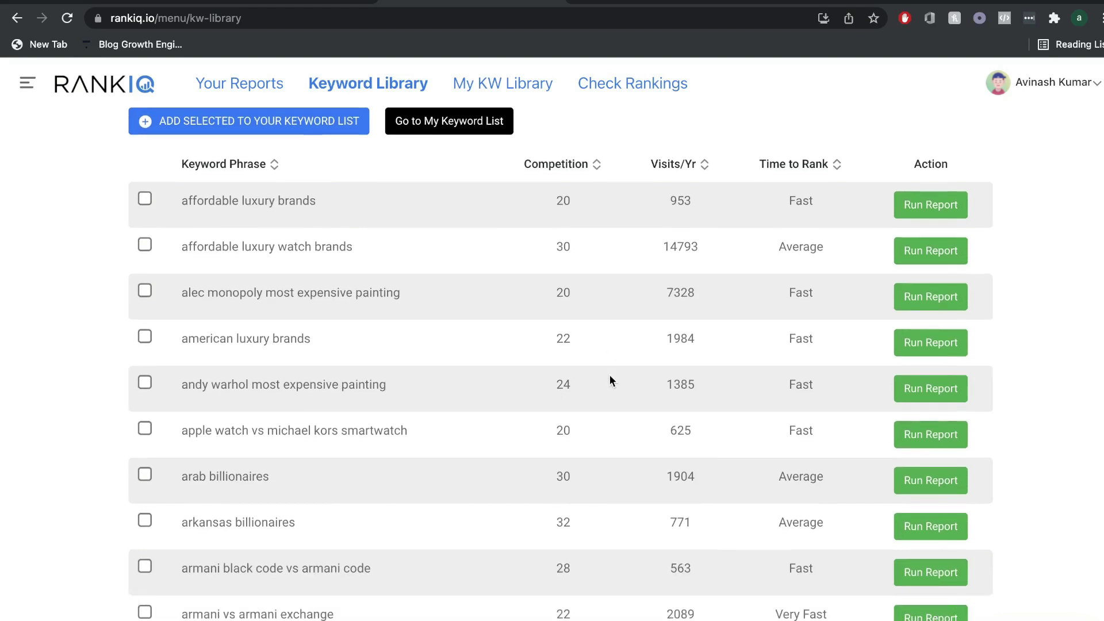
pyautogui.scroll(2, 551, 298)
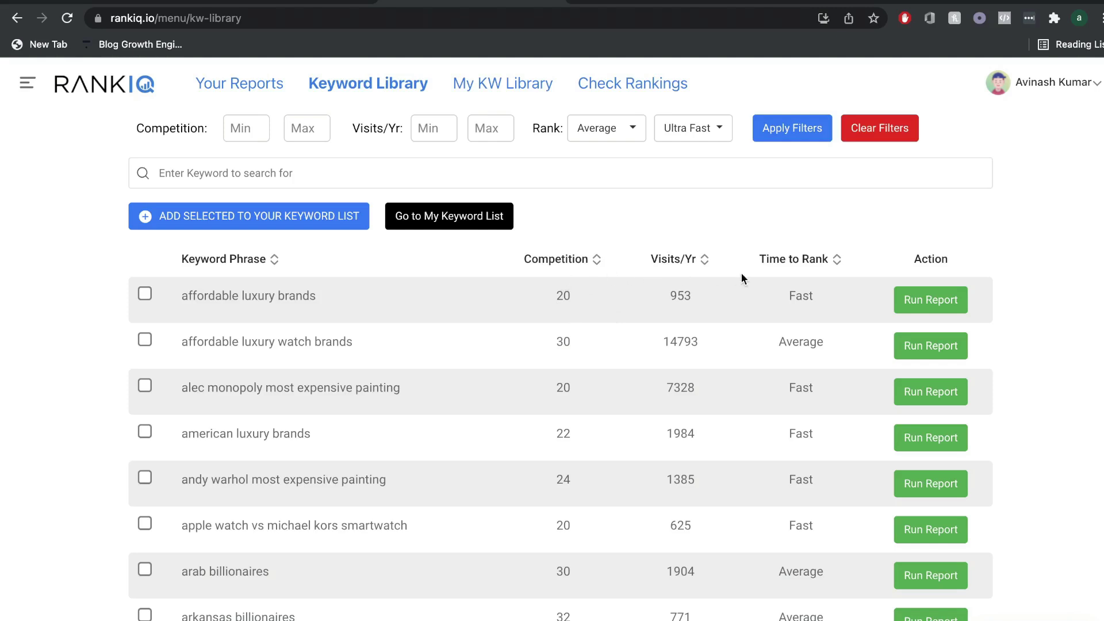
pyautogui.click(837, 262)
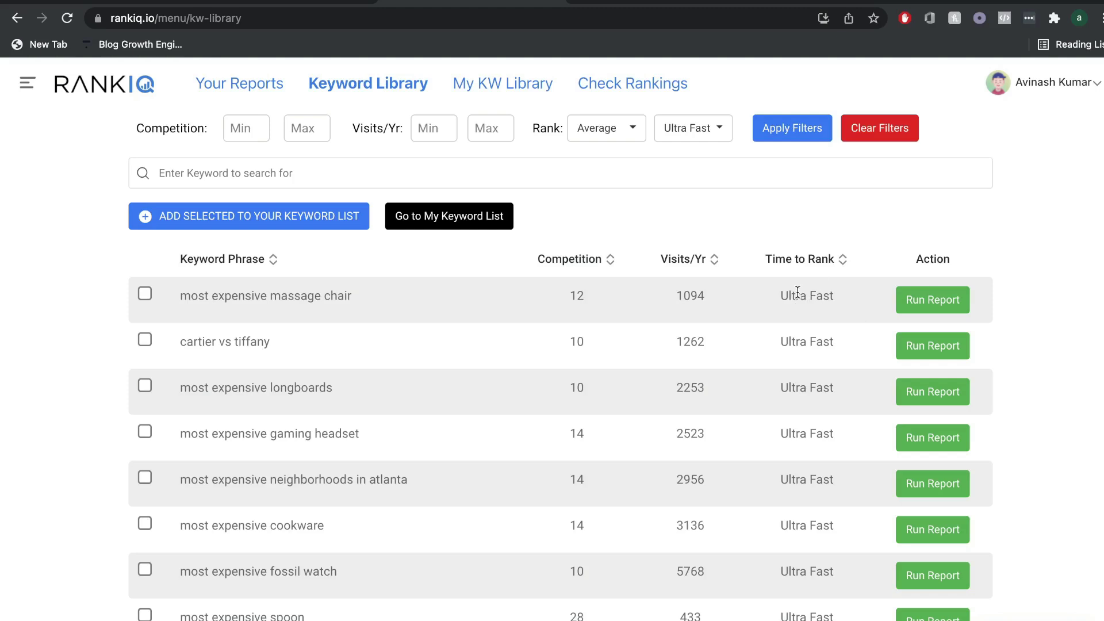
pyautogui.scroll(-1, 798, 291)
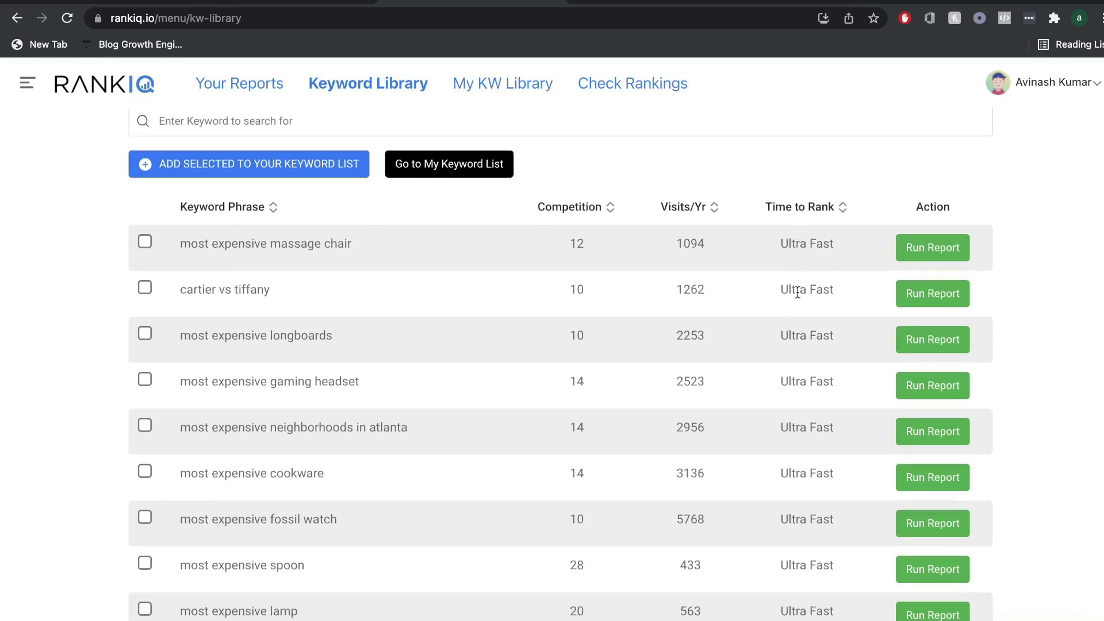
pyautogui.scroll(-1, 797, 291)
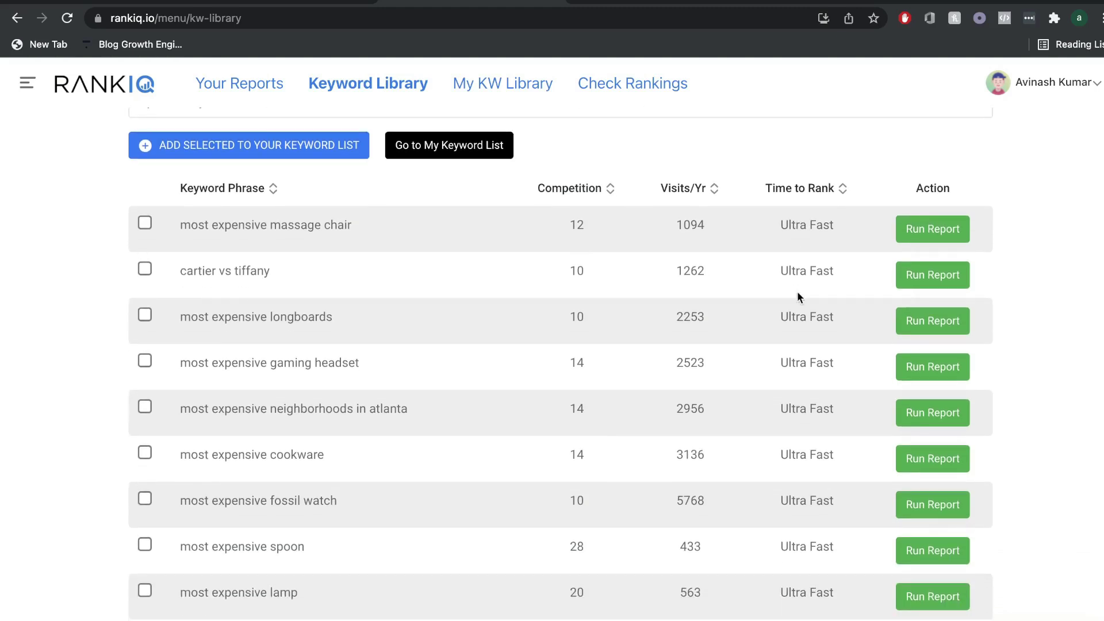
pyautogui.scroll(-1, 353, 403)
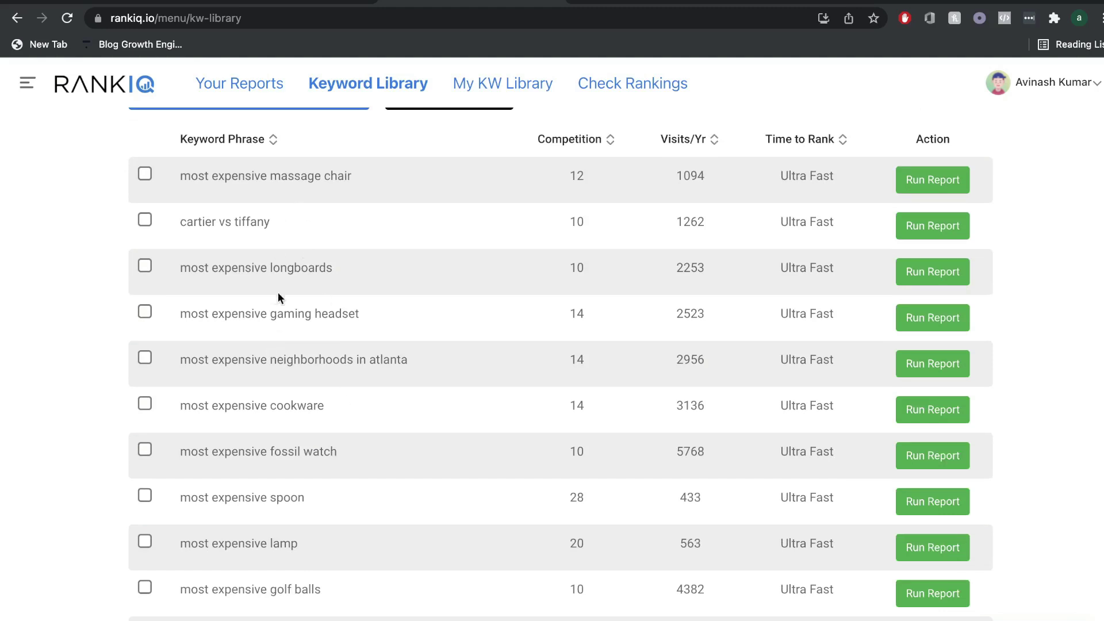
pyautogui.scroll(-1, 275, 220)
pyautogui.scroll(1, 560, 222)
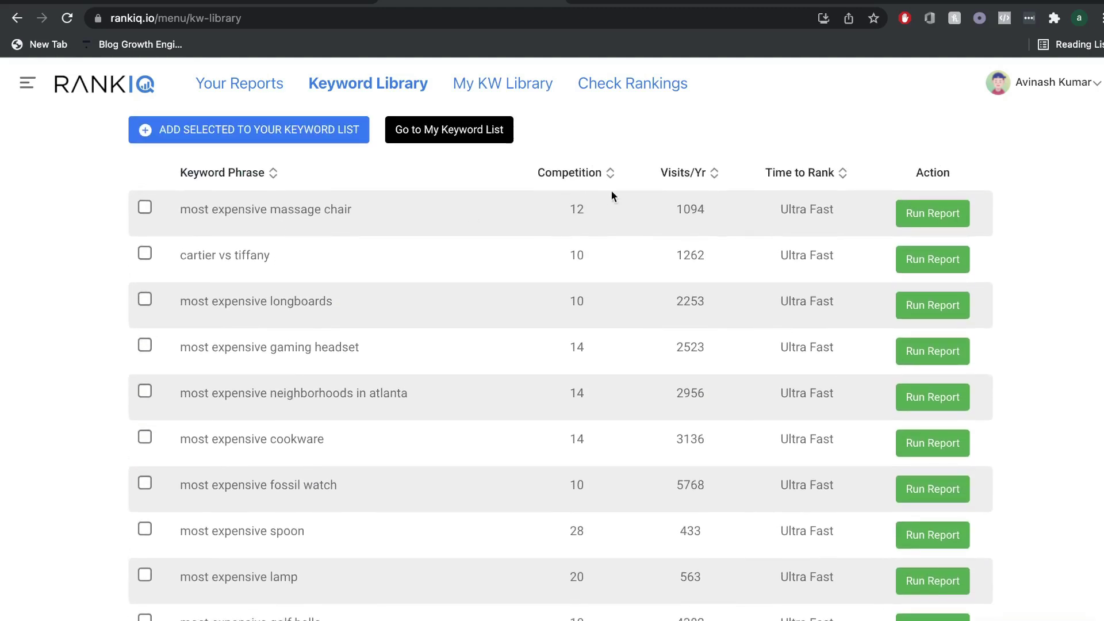
# - Sort the Luxury Lifestyle keywords by competition with the lowest first, and review their yearly visits and time to rank
pyautogui.click(611, 174)
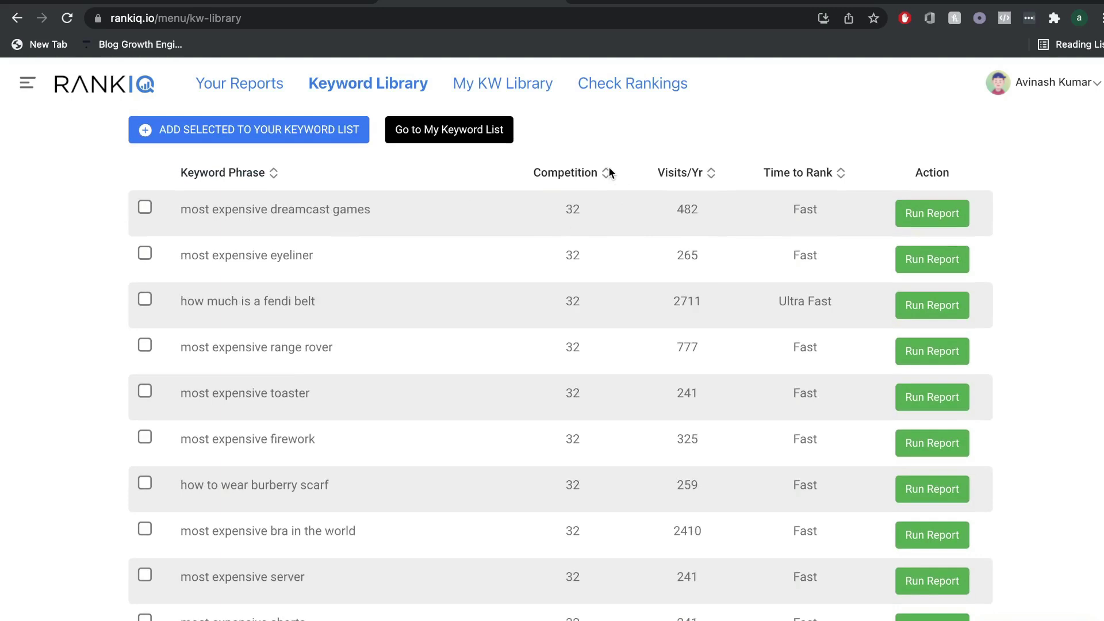
pyautogui.click(608, 167)
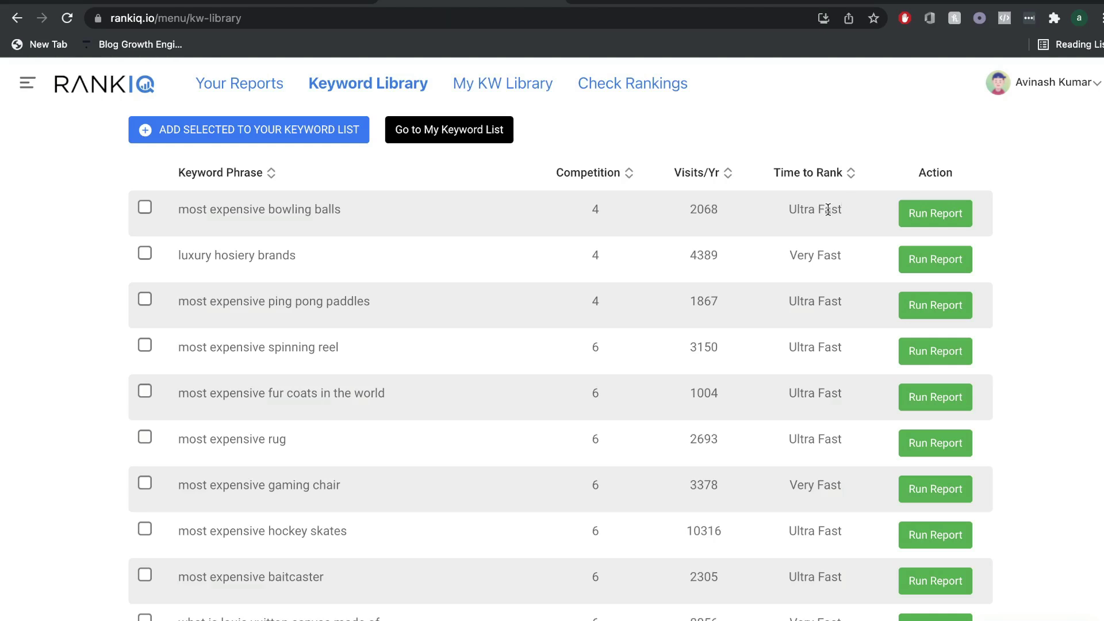
pyautogui.scroll(-1, 829, 235)
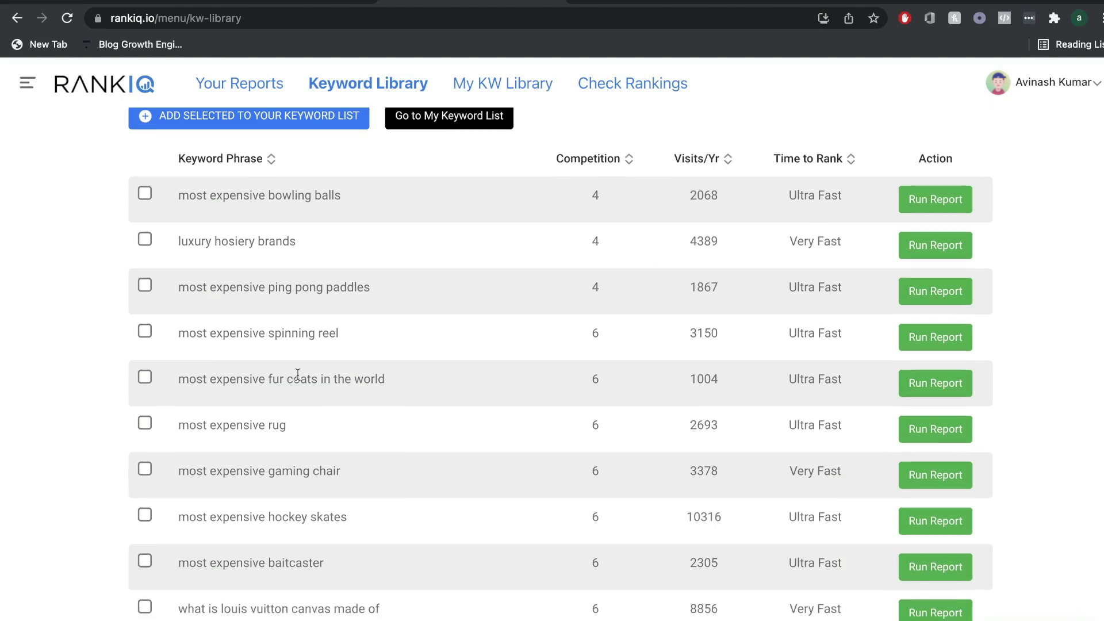
pyautogui.scroll(-4, 296, 376)
pyautogui.scroll(-3, 371, 392)
pyautogui.scroll(-1, 368, 450)
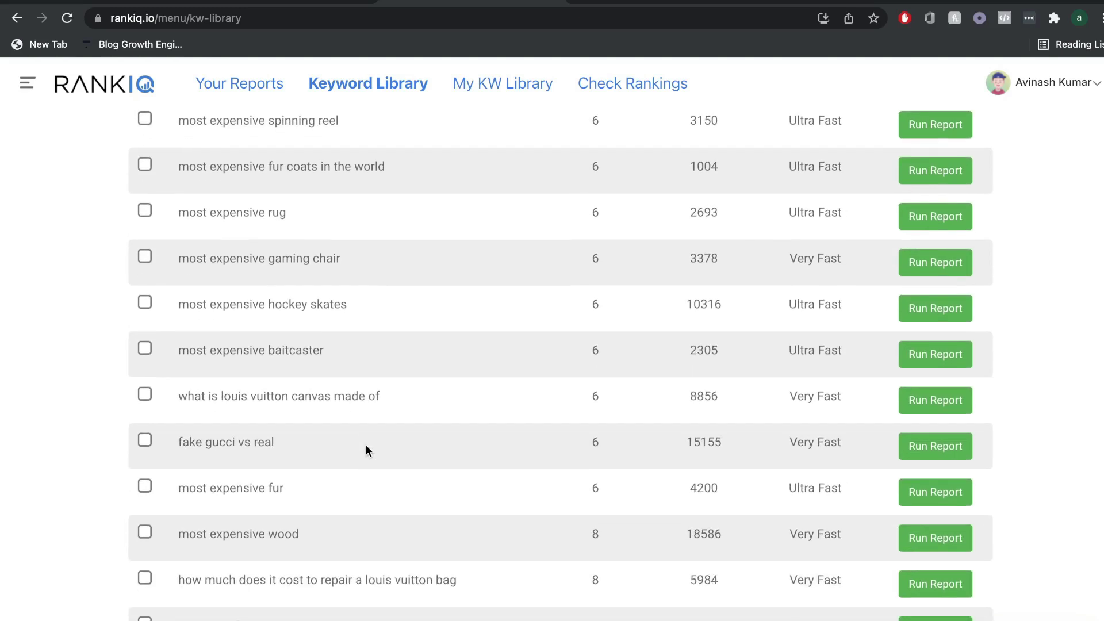
pyautogui.scroll(15, 365, 444)
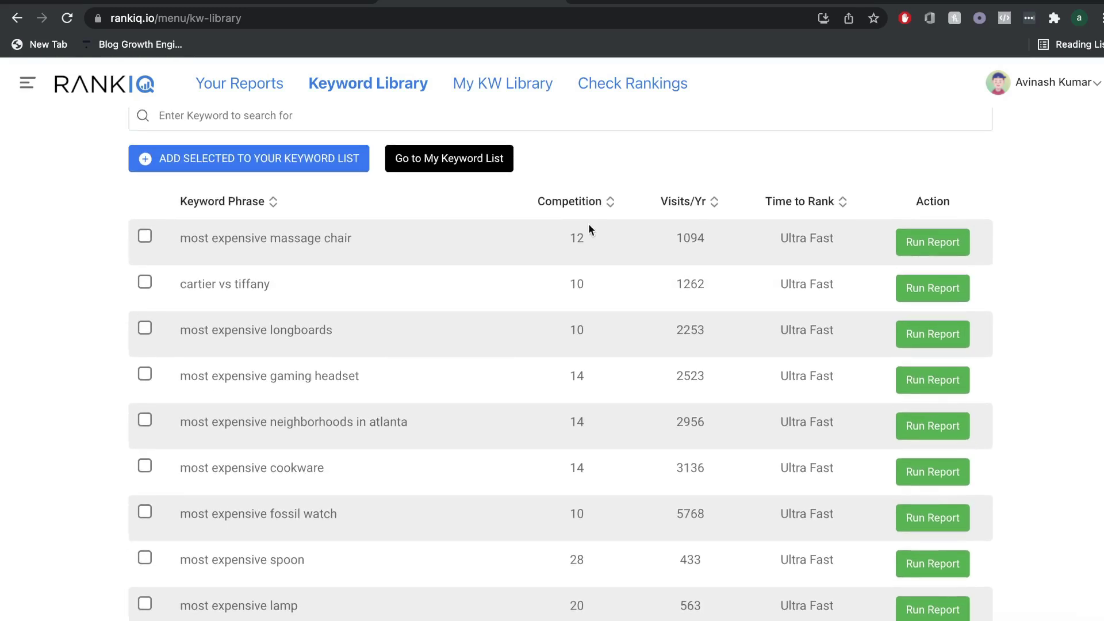
pyautogui.scroll(3, 735, 312)
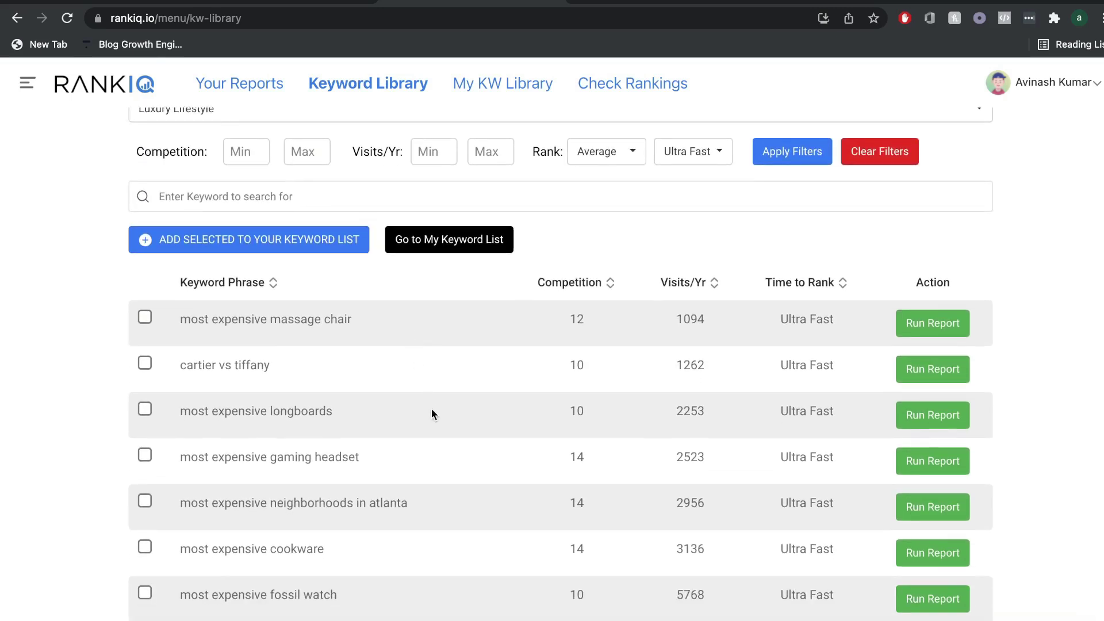
# - Add "affordable luxury watch brands" and "apple watch vs michael kors smartwatch" to the personal keyword list
pyautogui.scroll(-2, 437, 402)
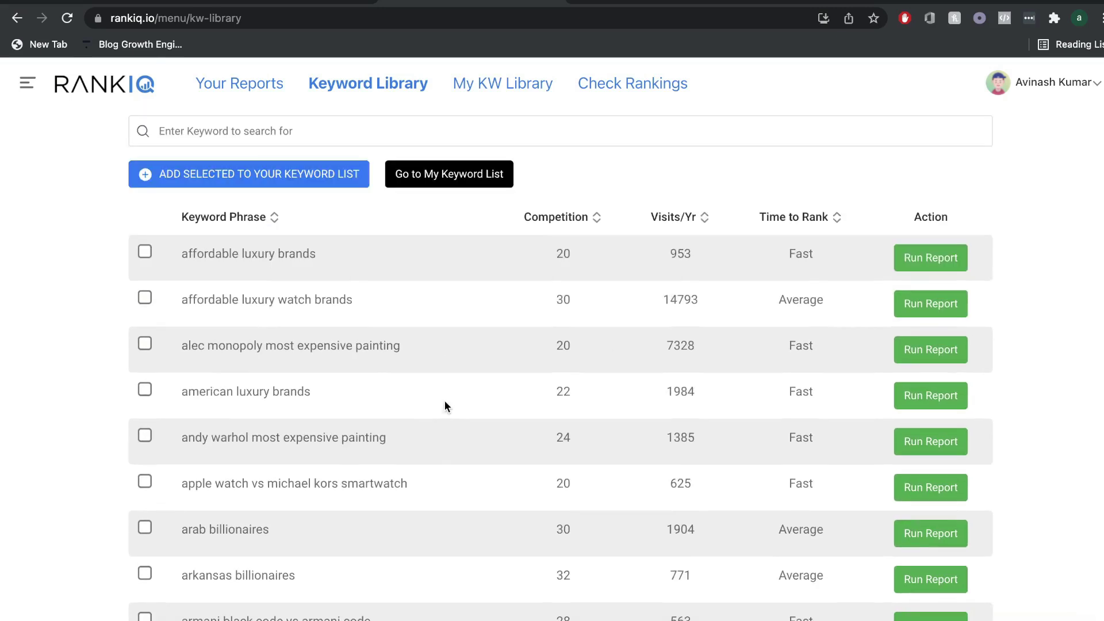
pyautogui.click(145, 297)
pyautogui.scroll(-1, 238, 310)
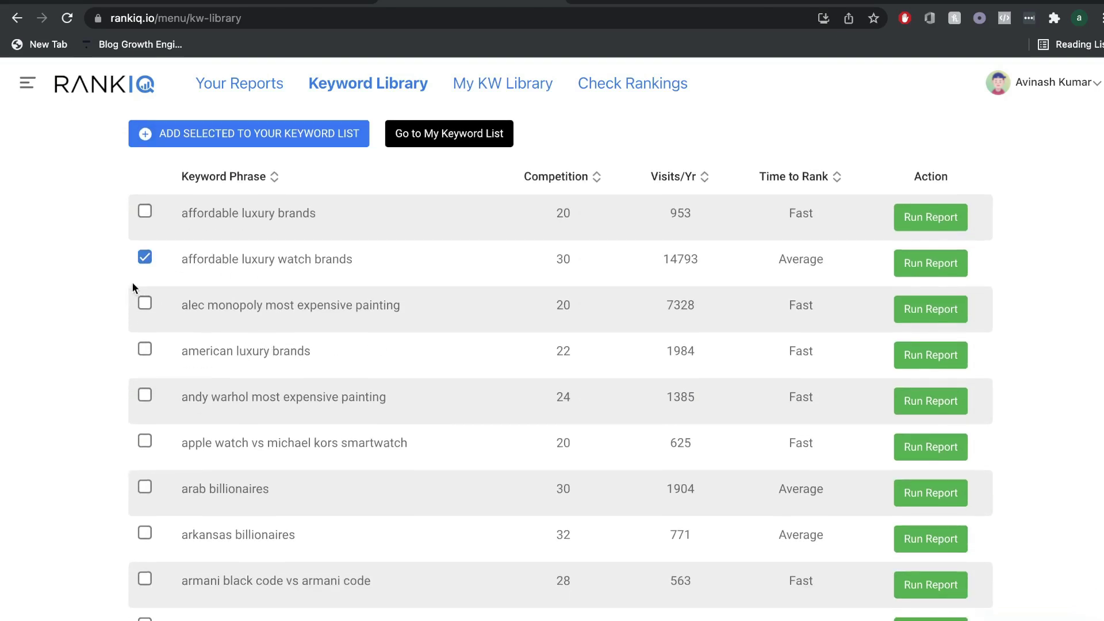
pyautogui.click(145, 449)
pyautogui.scroll(1, 275, 395)
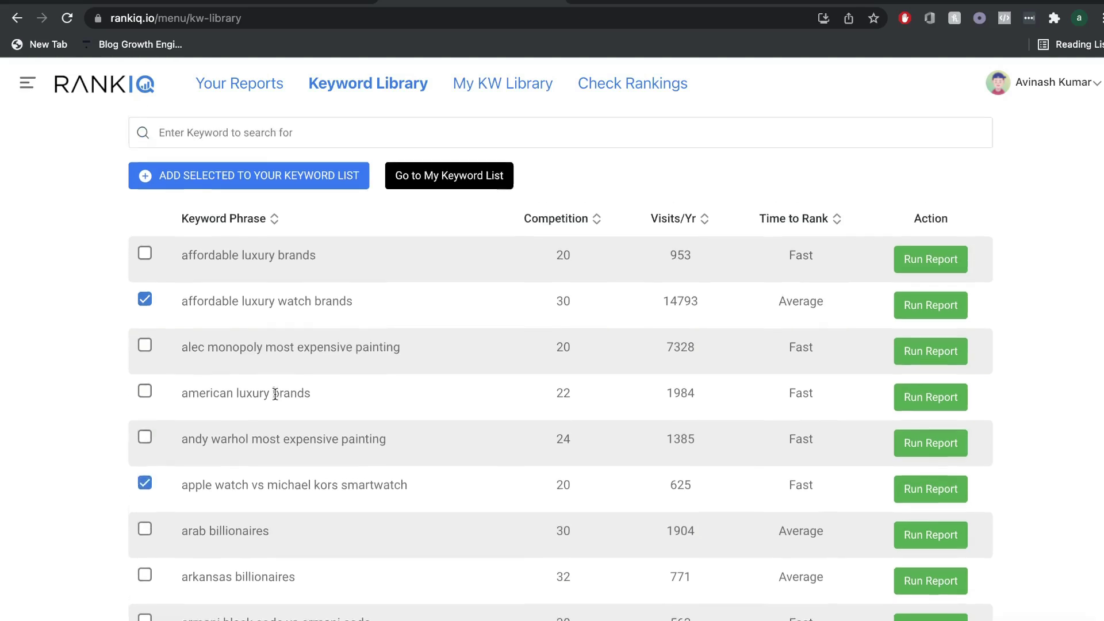
pyautogui.click(246, 190)
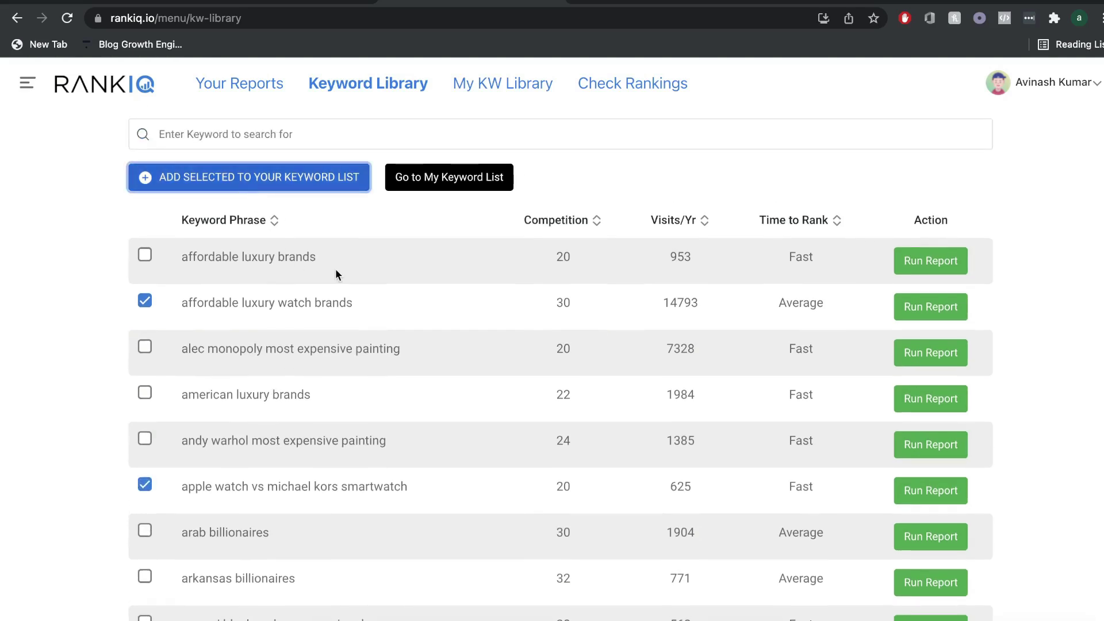
# - Examine the competition, yearly visits and time to rank of the alphabetically listed keywords, including the selected "affordable luxury watch brands"
pyautogui.scroll(-3, 350, 442)
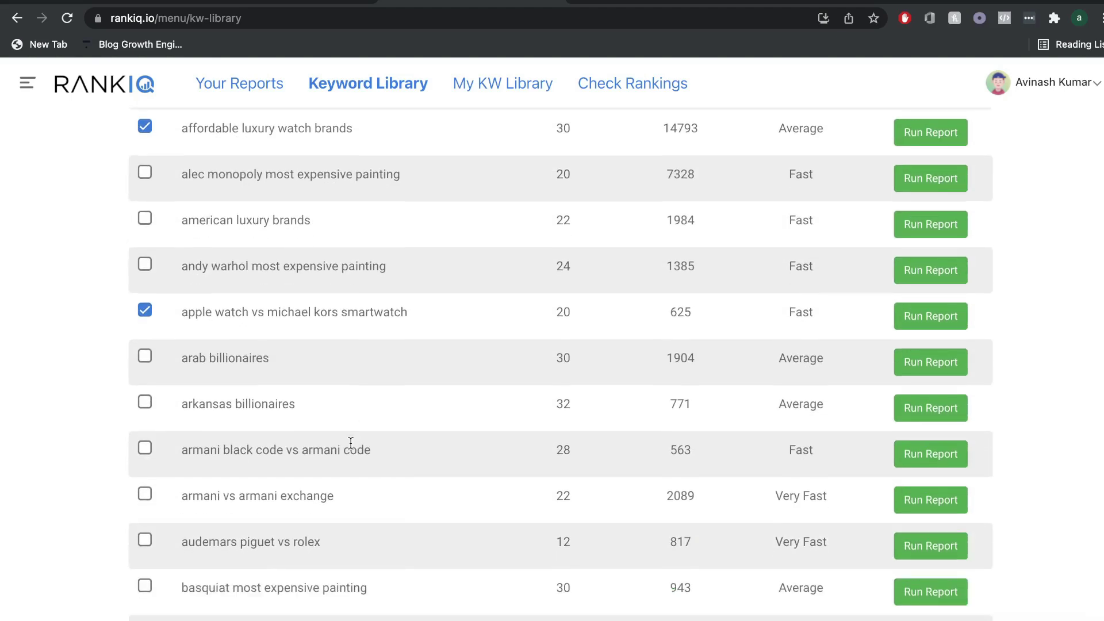
pyautogui.scroll(5, 350, 442)
pyautogui.scroll(-1, 282, 508)
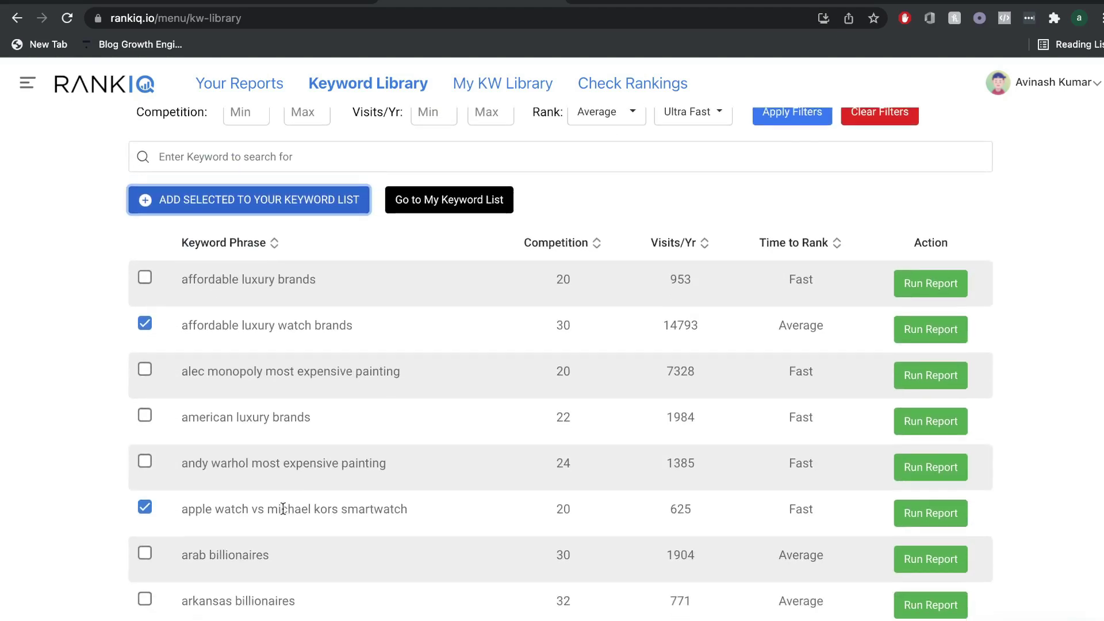
pyautogui.scroll(-1, 282, 508)
pyautogui.scroll(2, 282, 508)
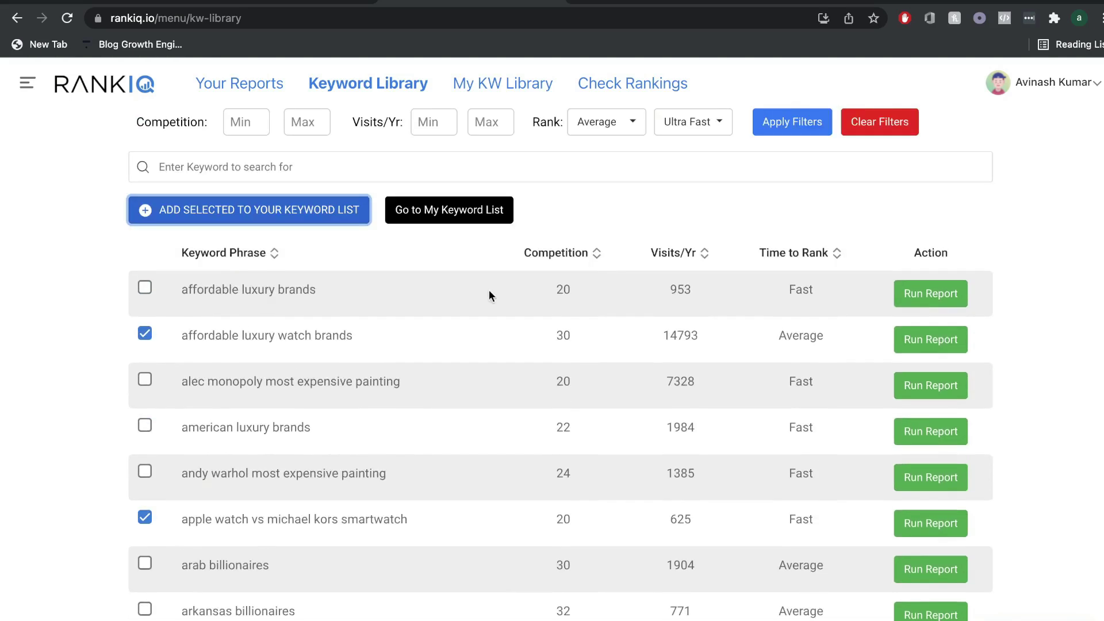
pyautogui.scroll(-5, 447, 319)
pyautogui.scroll(-5, 305, 342)
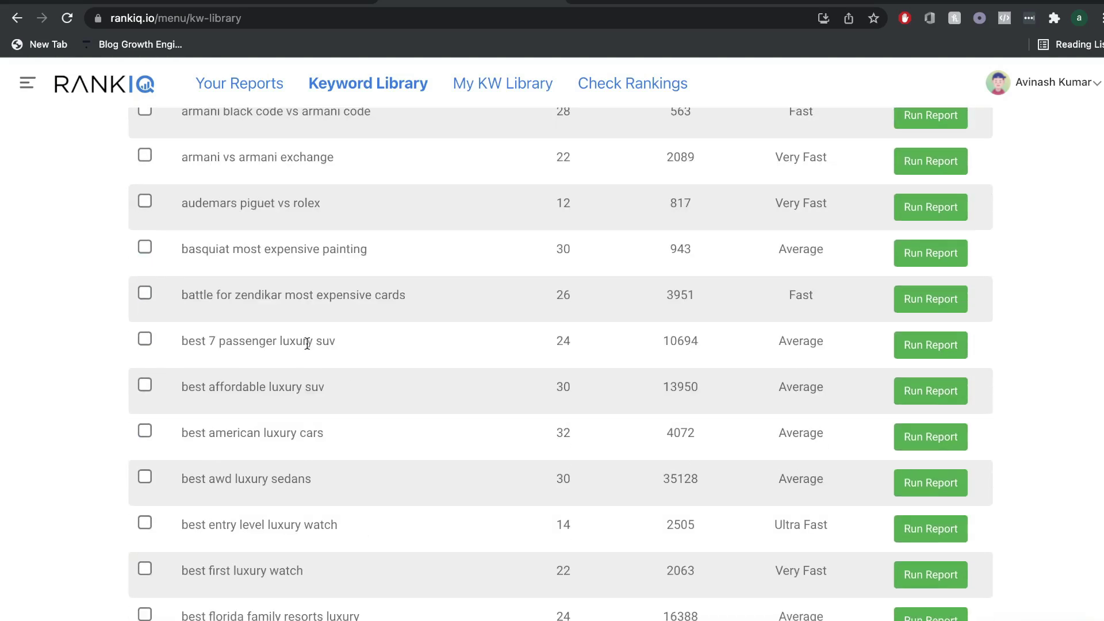
pyautogui.scroll(1, 285, 393)
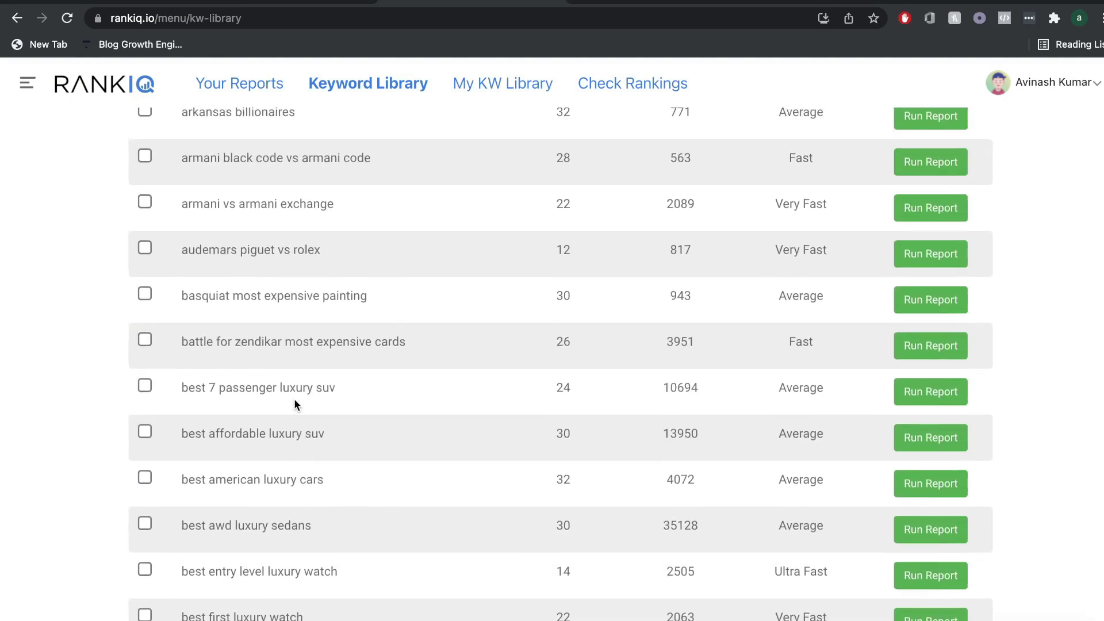
pyautogui.scroll(4, 381, 433)
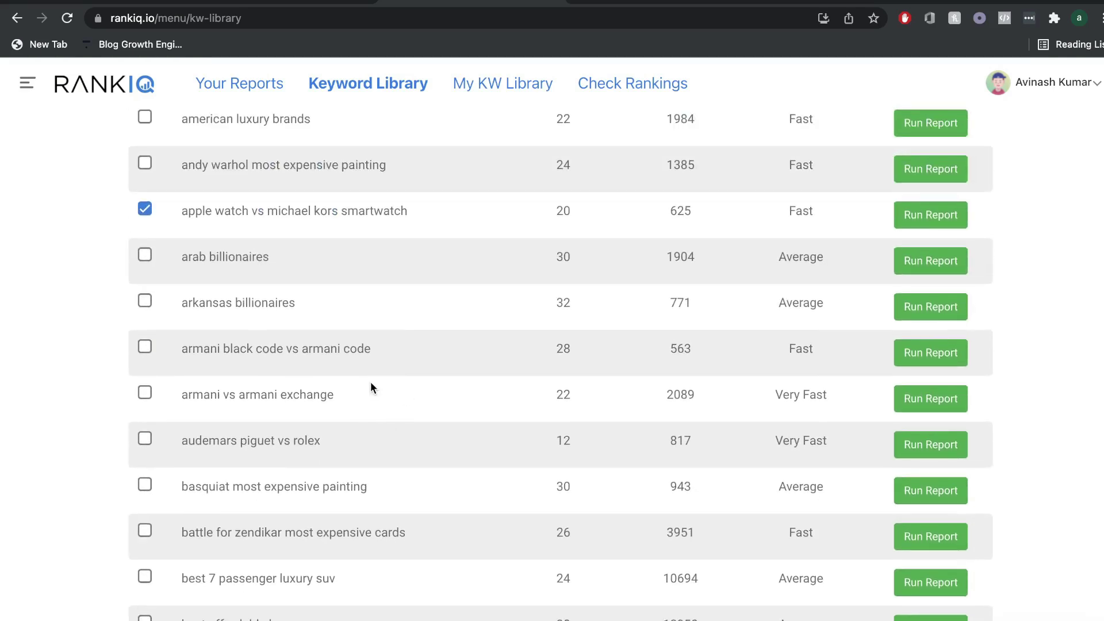
pyautogui.scroll(4, 371, 388)
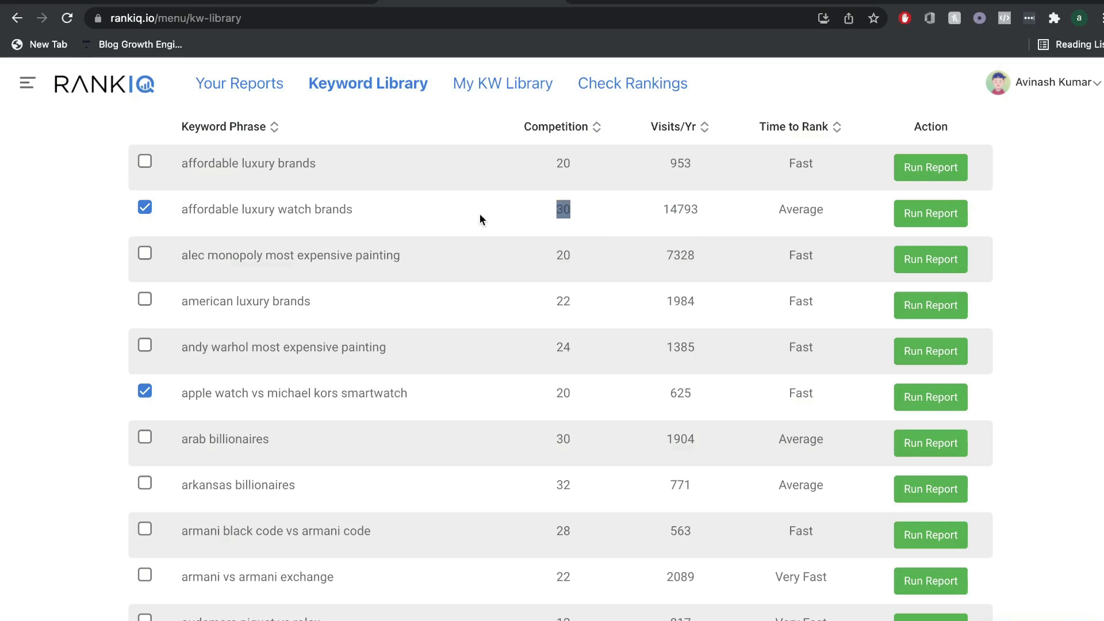
# - Select the keyword "best entry level luxury watch" and check its competition, yearly visits and time to rank
pyautogui.scroll(-1, 498, 224)
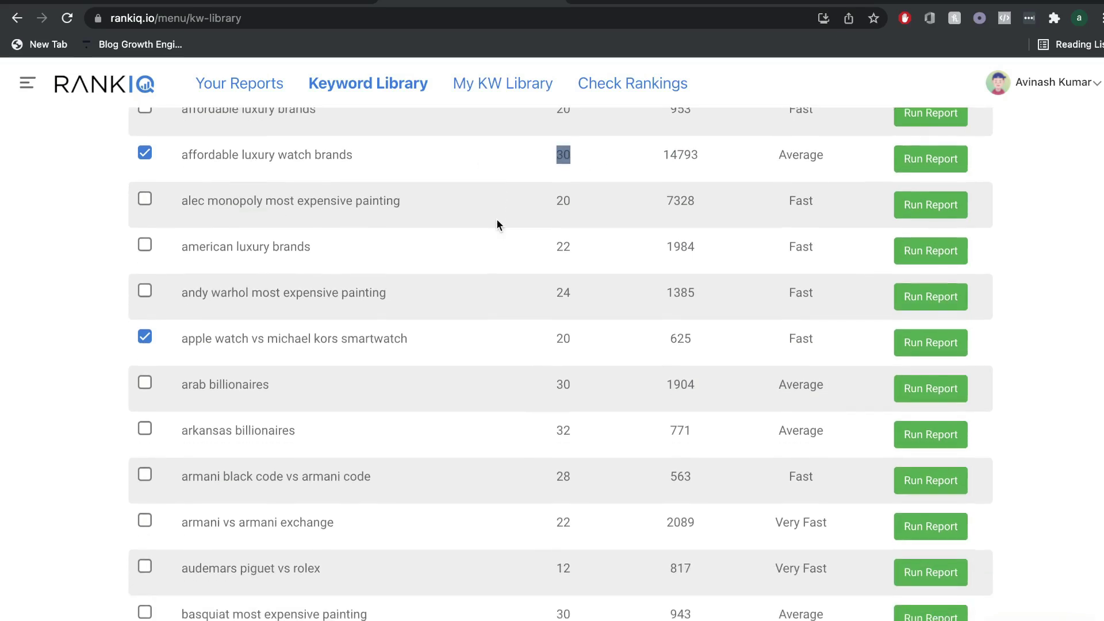
pyautogui.scroll(-3, 539, 339)
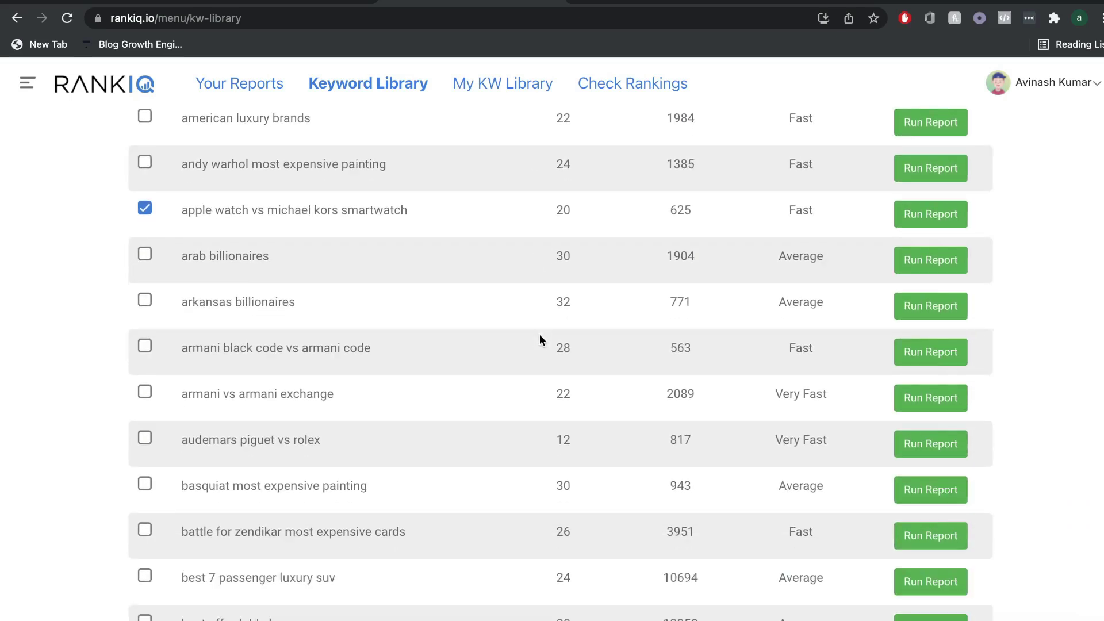
pyautogui.scroll(-2, 539, 339)
pyautogui.scroll(-4, 539, 339)
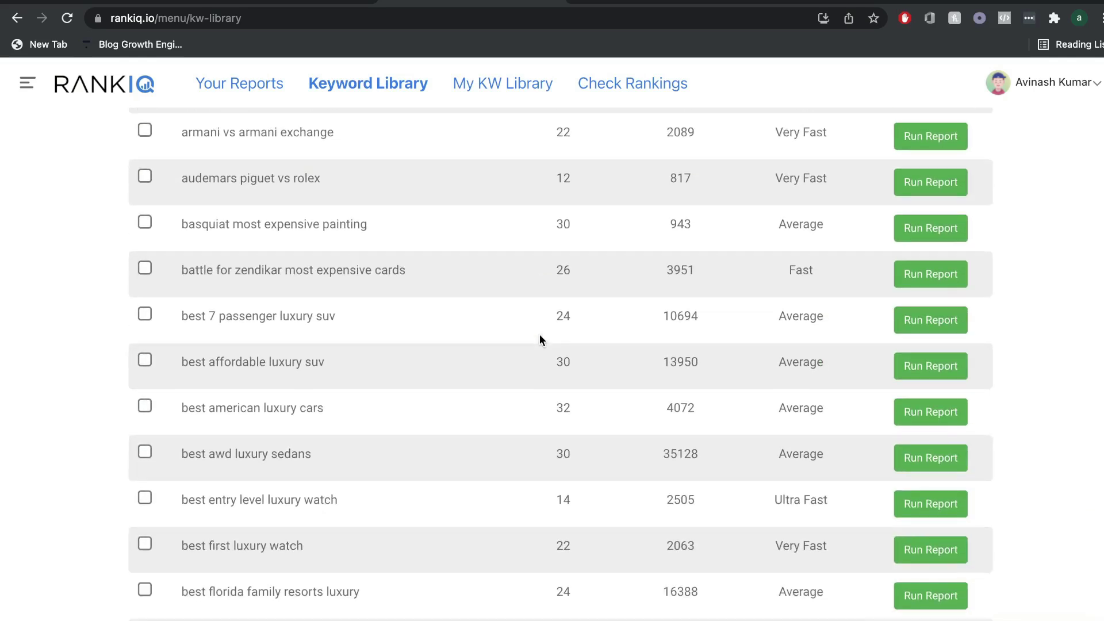
pyautogui.scroll(-2, 539, 339)
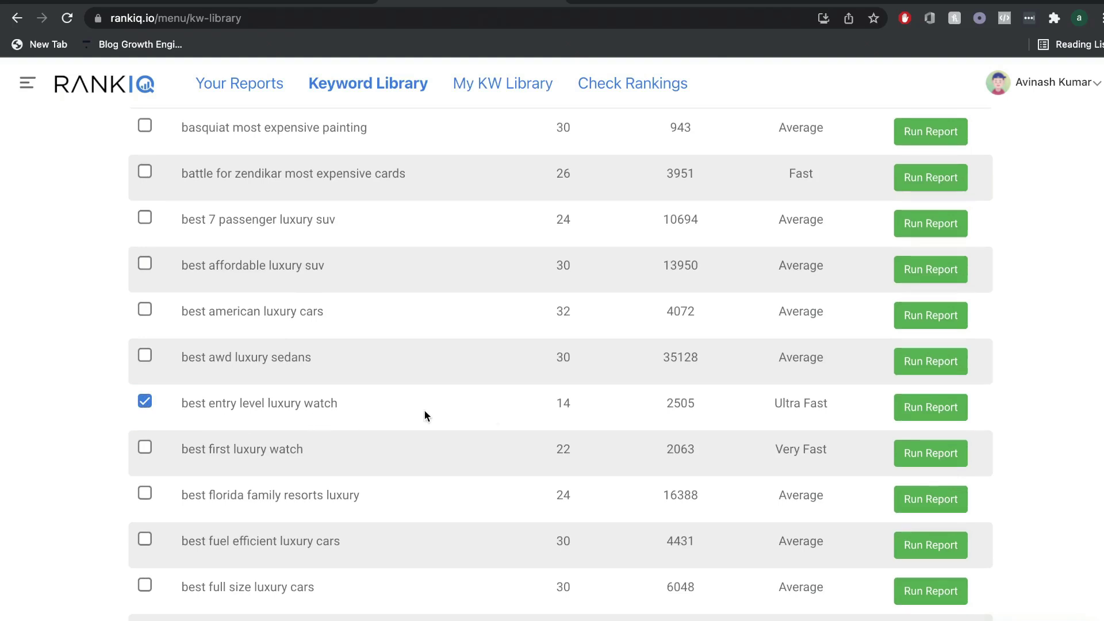
pyautogui.scroll(1, 652, 410)
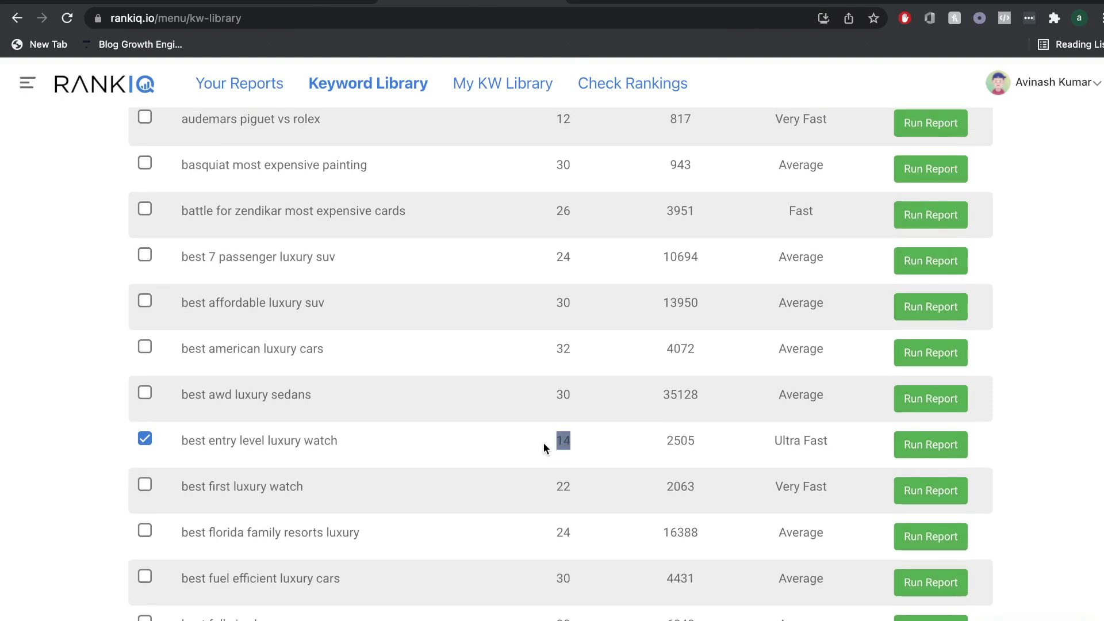
pyautogui.moveTo(663, 438); pyautogui.dragTo(844, 449)
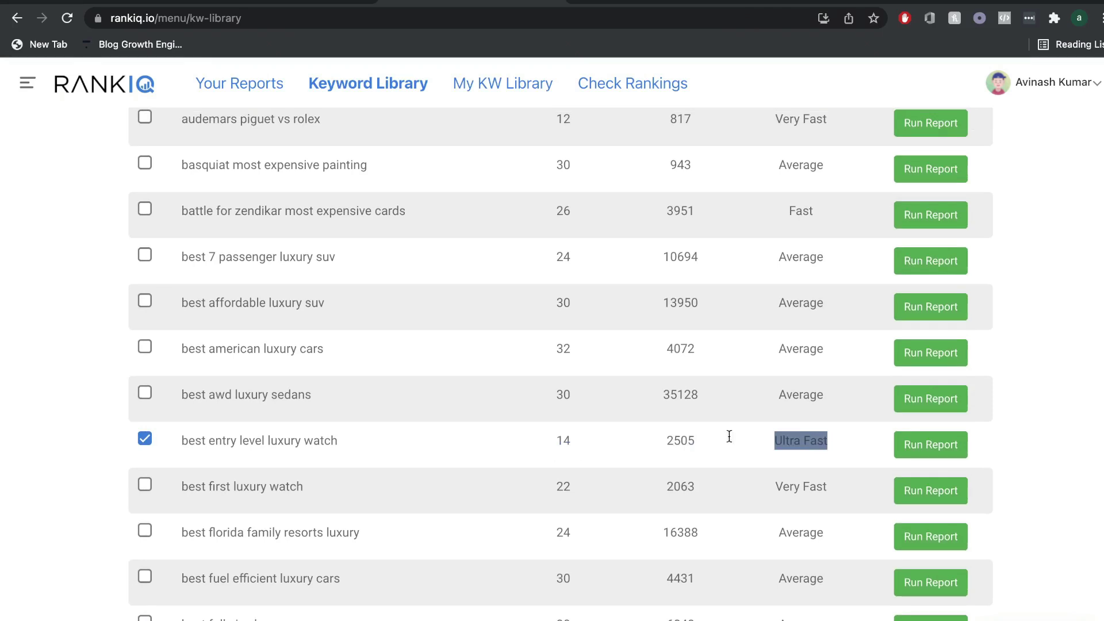
pyautogui.click(263, 452)
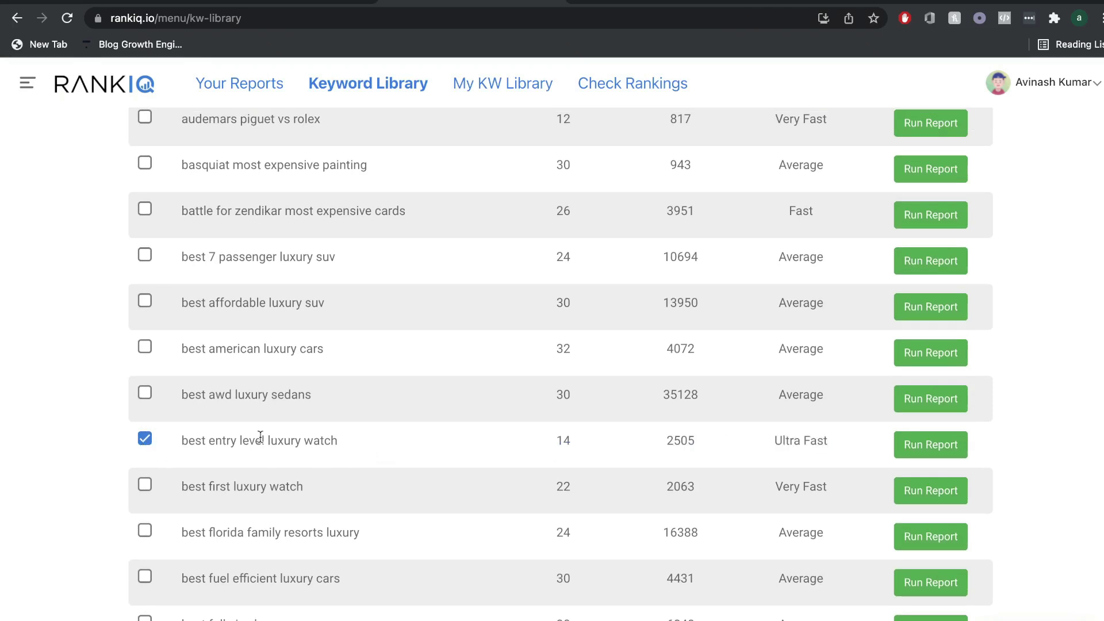
# - Add the selected "best entry level luxury watch" keyword to the personal keyword list and open My Keyword Library
pyautogui.scroll(-2, 387, 438)
pyautogui.scroll(-2, 387, 432)
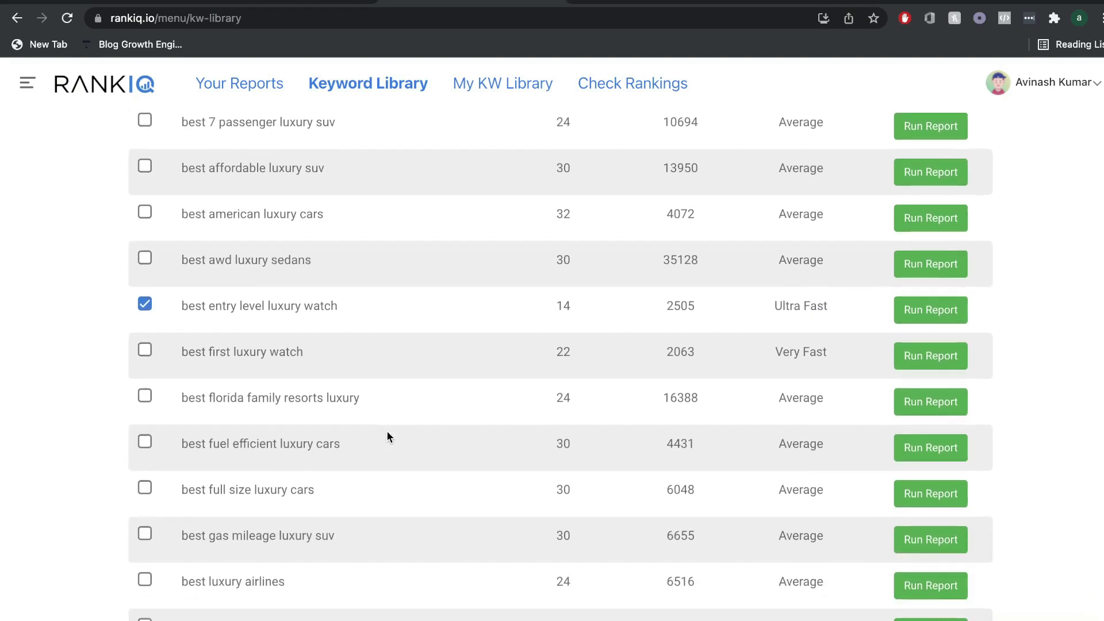
pyautogui.scroll(-1, 387, 433)
pyautogui.scroll(-5, 387, 437)
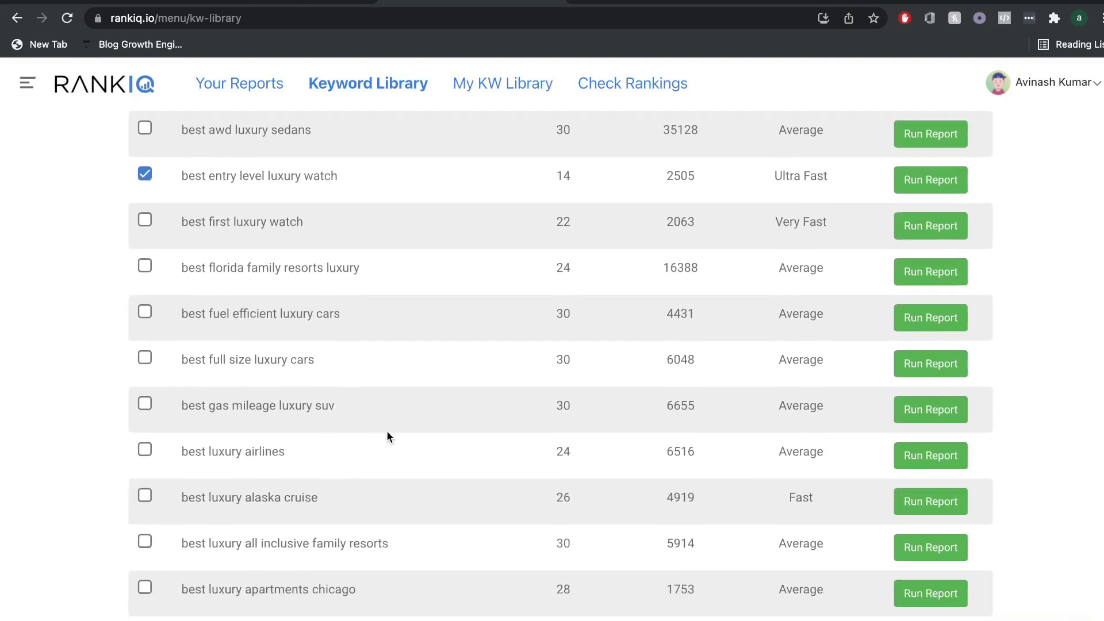
pyautogui.scroll(-5, 387, 437)
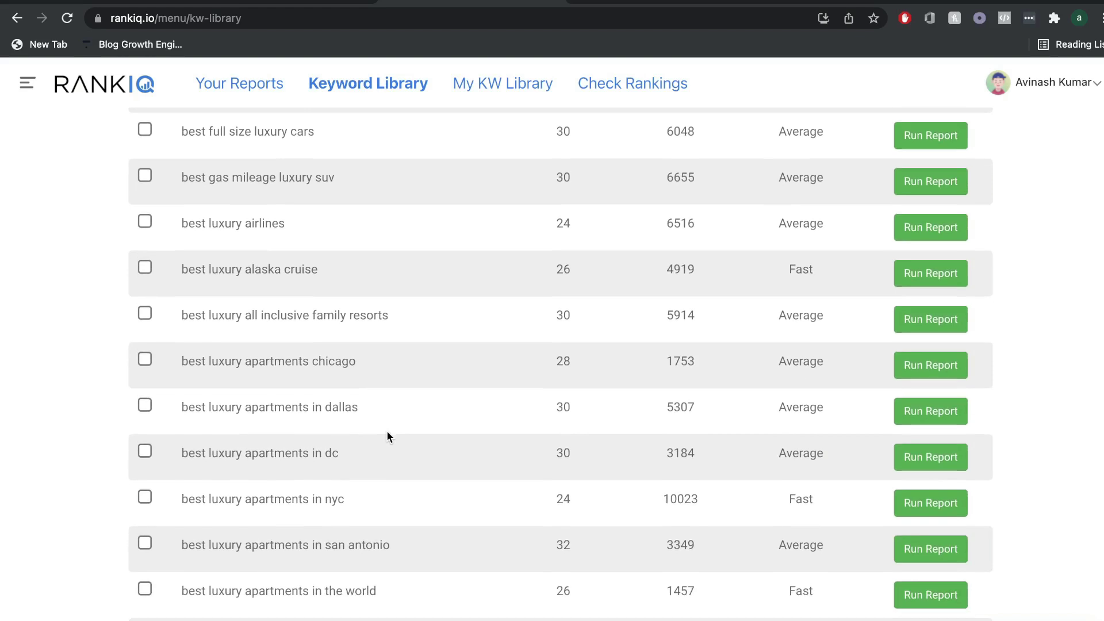
pyautogui.scroll(-2, 386, 435)
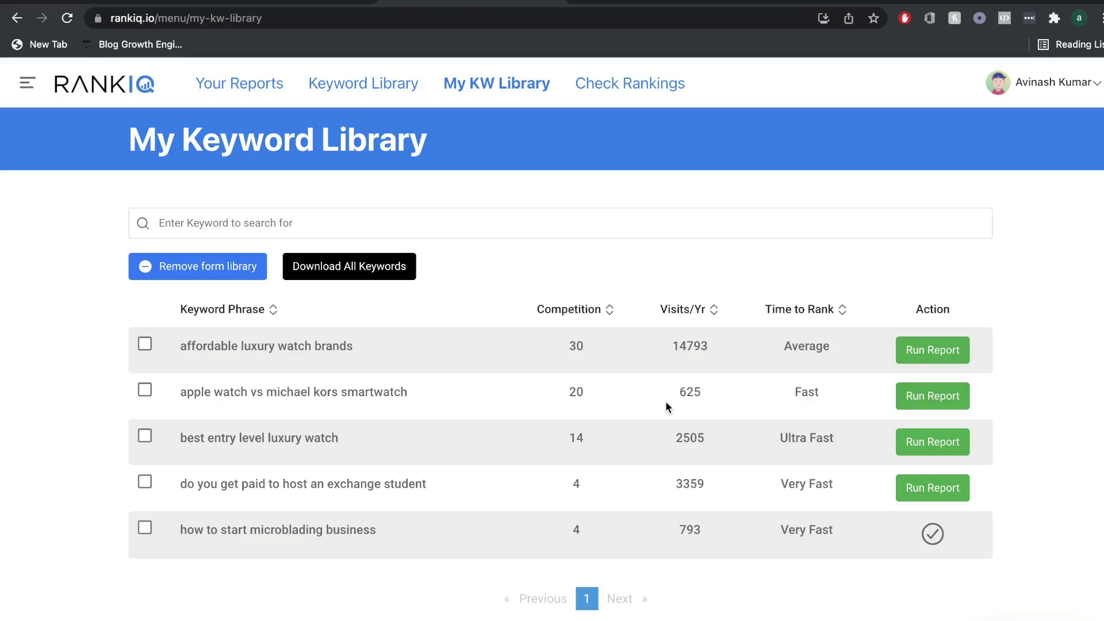
# - Run the report for "best entry level luxury watch" and check its suggested content grade, suggested word count and sources analyzed
pyautogui.click(785, 451)
pyautogui.click(943, 443)
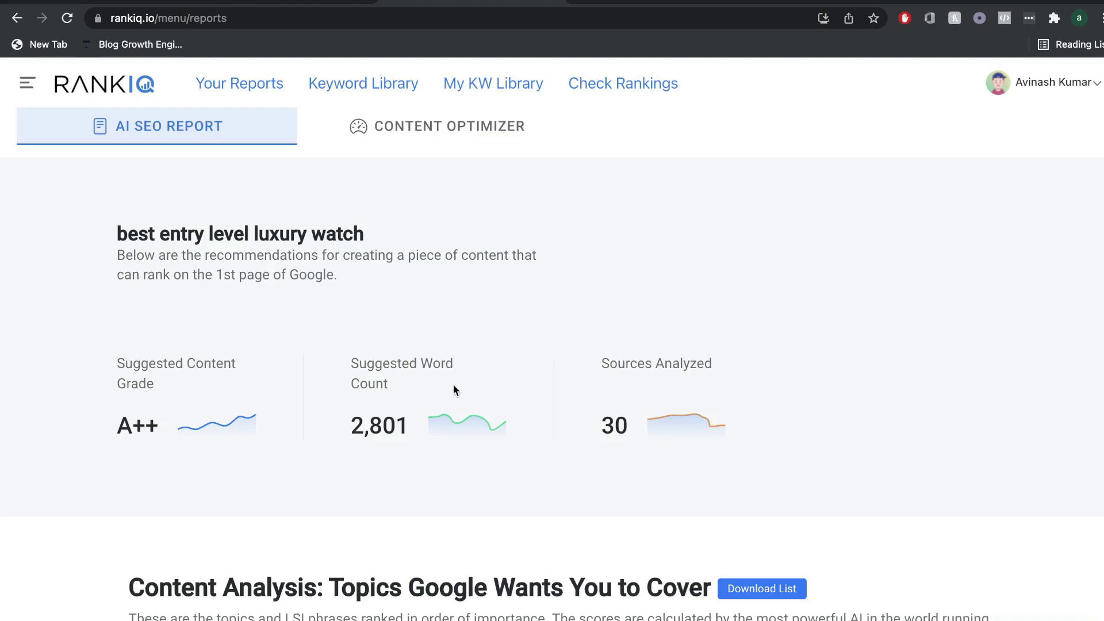
pyautogui.scroll(-2, 454, 390)
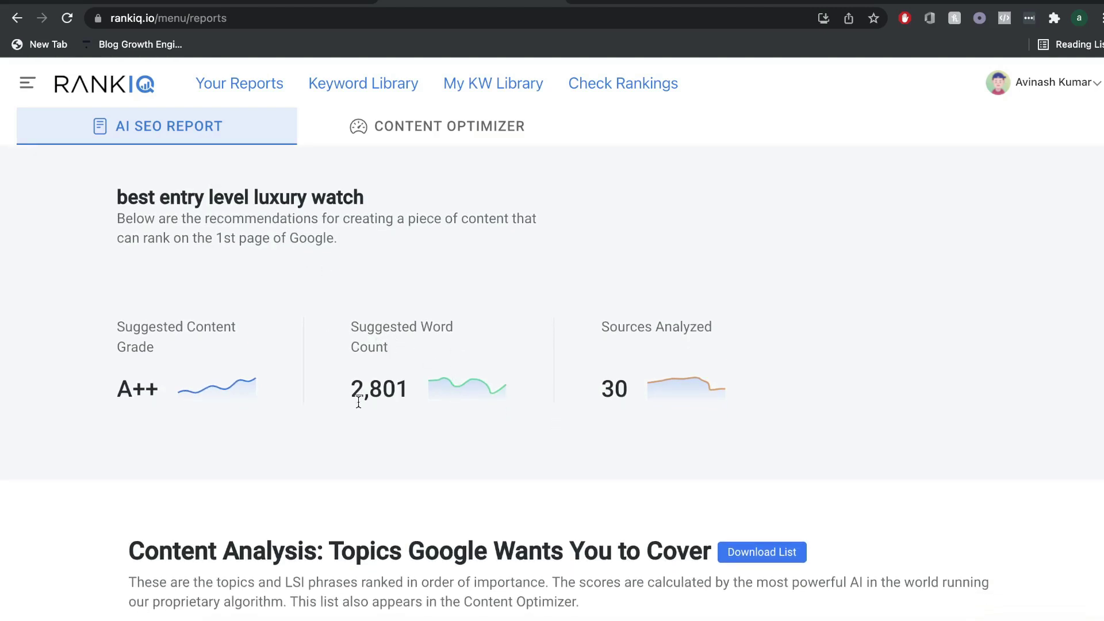
pyautogui.scroll(-5, 424, 411)
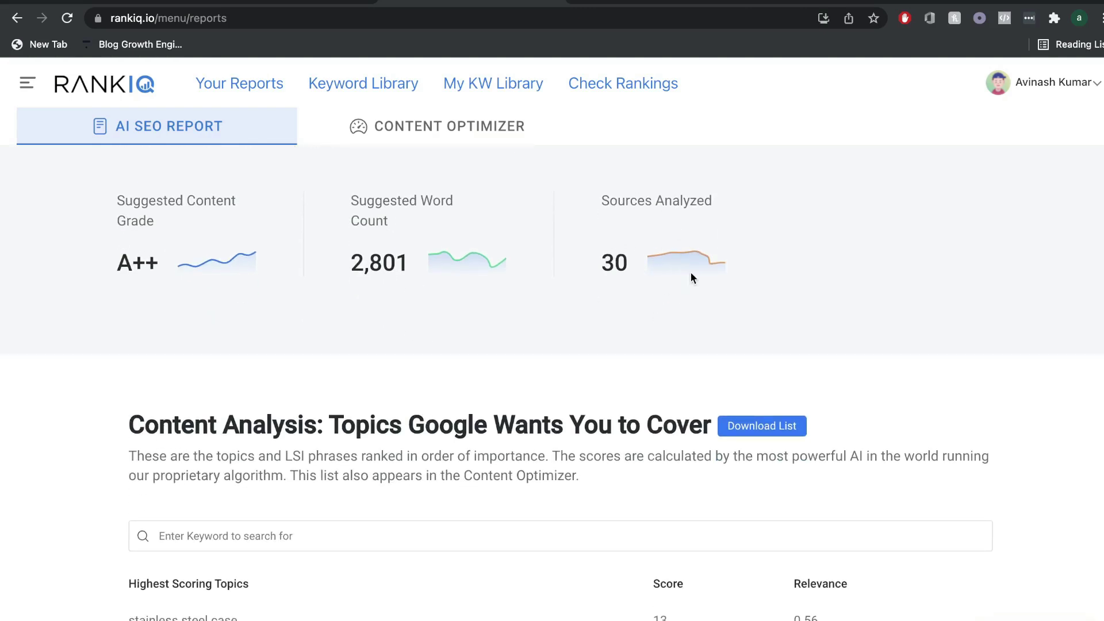
# - Review the highest scoring topics in the Content Analysis with their scores and relevance
pyautogui.scroll(-5, 376, 300)
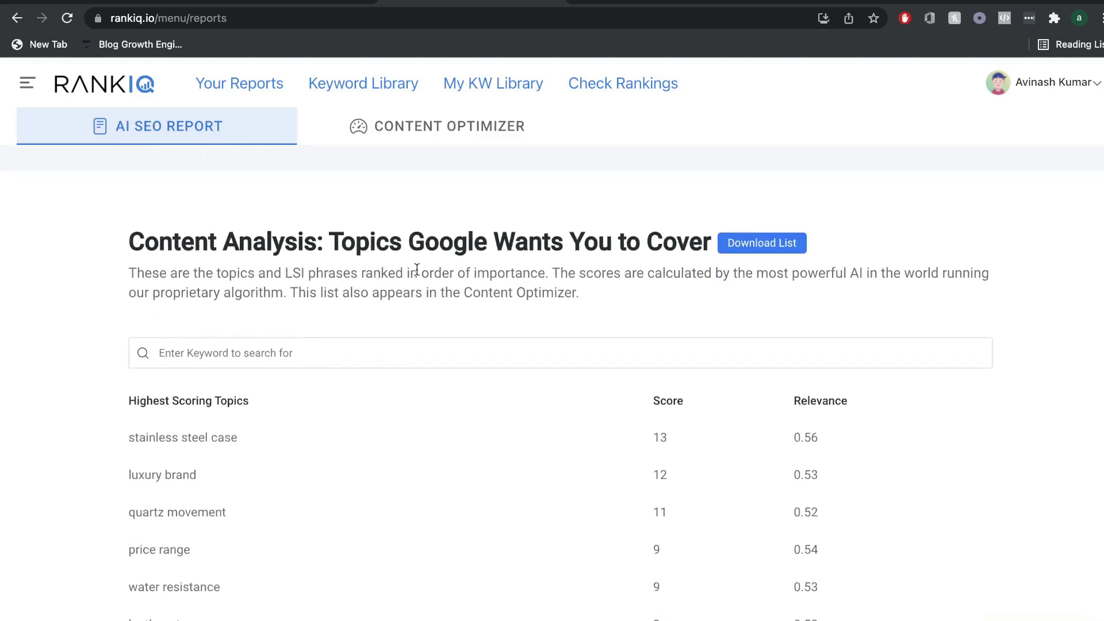
pyautogui.scroll(-2, 664, 306)
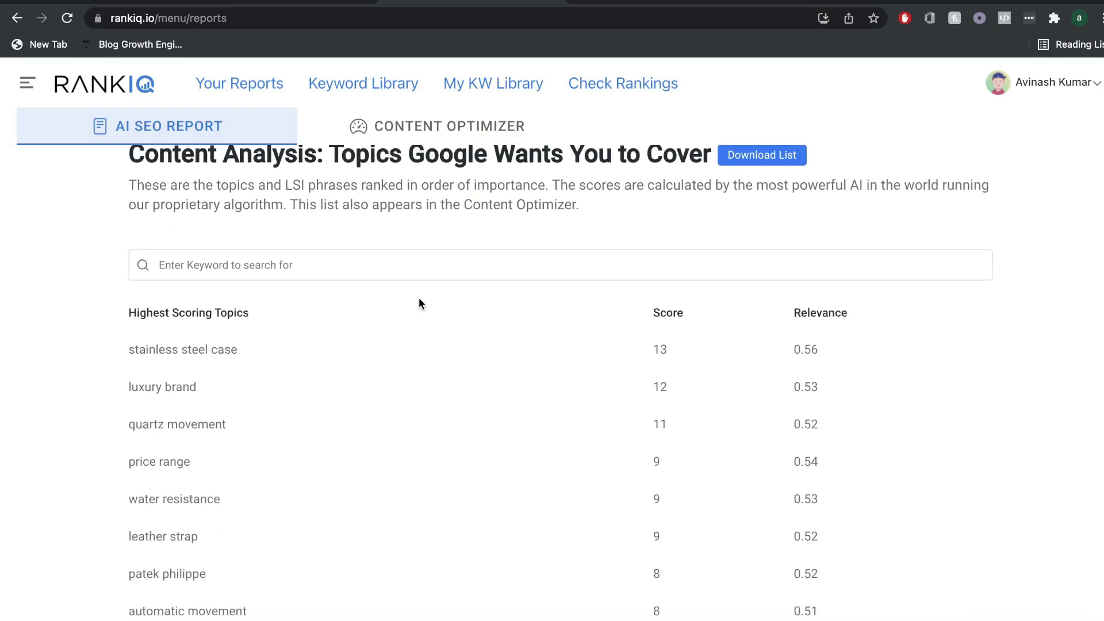
pyautogui.scroll(-1, 244, 395)
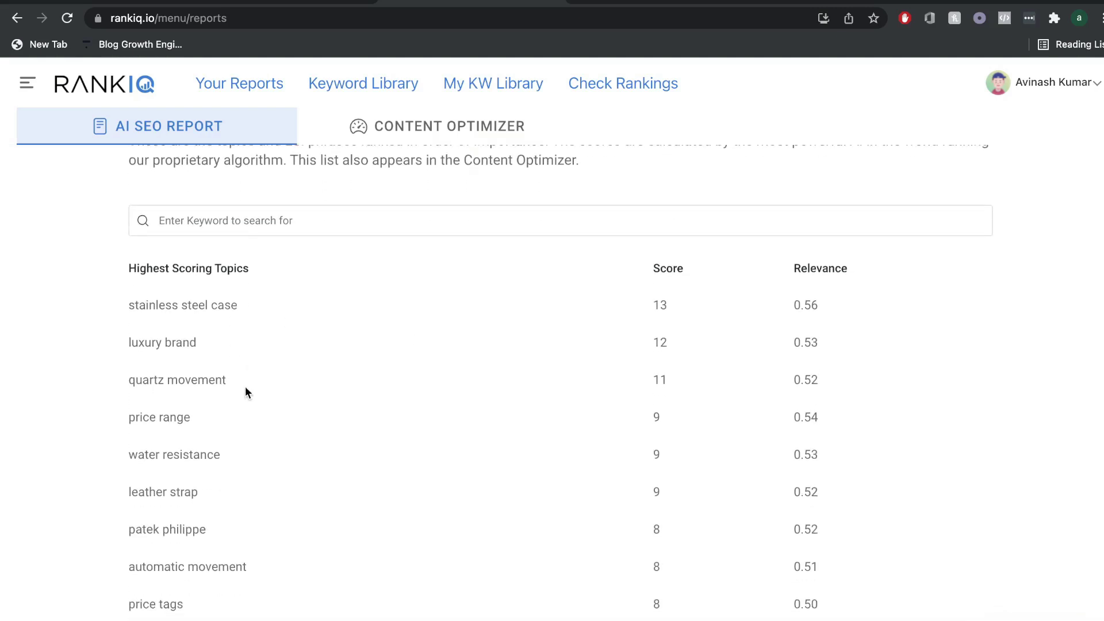
pyautogui.scroll(-1, 234, 375)
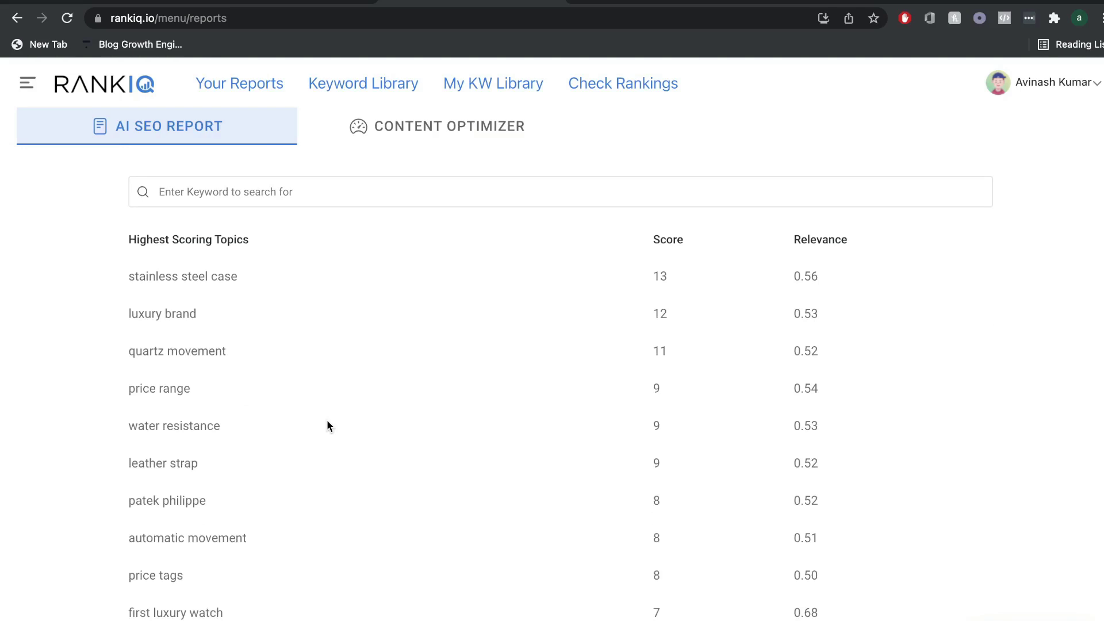
# - Compare the report's suggested content grade and word count with the list of topics Google wants the post to cover
pyautogui.scroll(10, 335, 380)
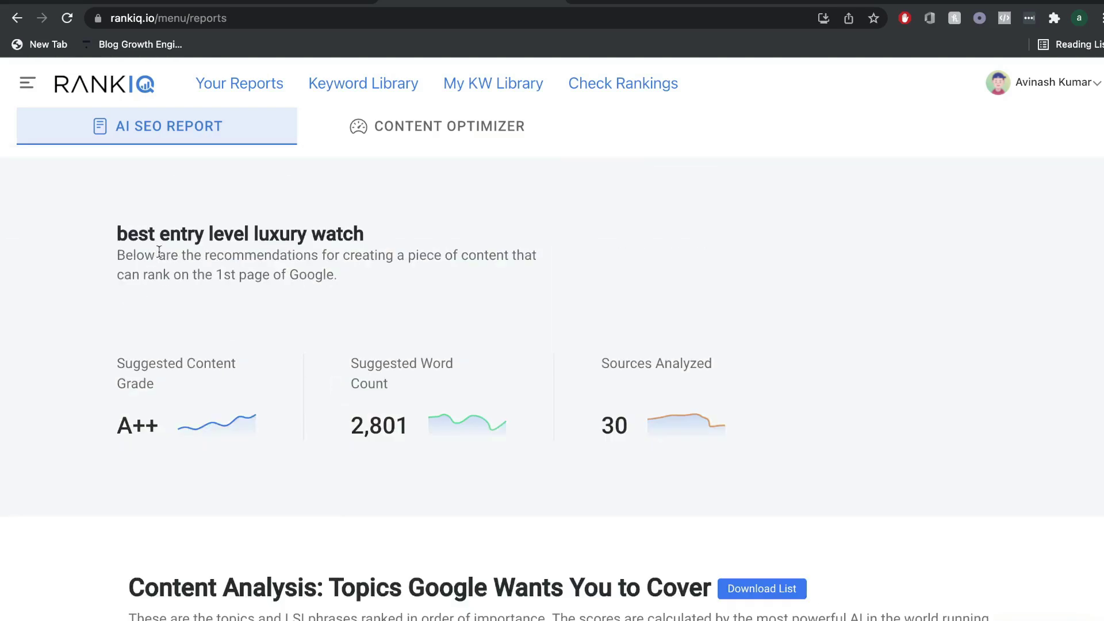
pyautogui.scroll(-4, 324, 280)
pyautogui.scroll(-10, 323, 279)
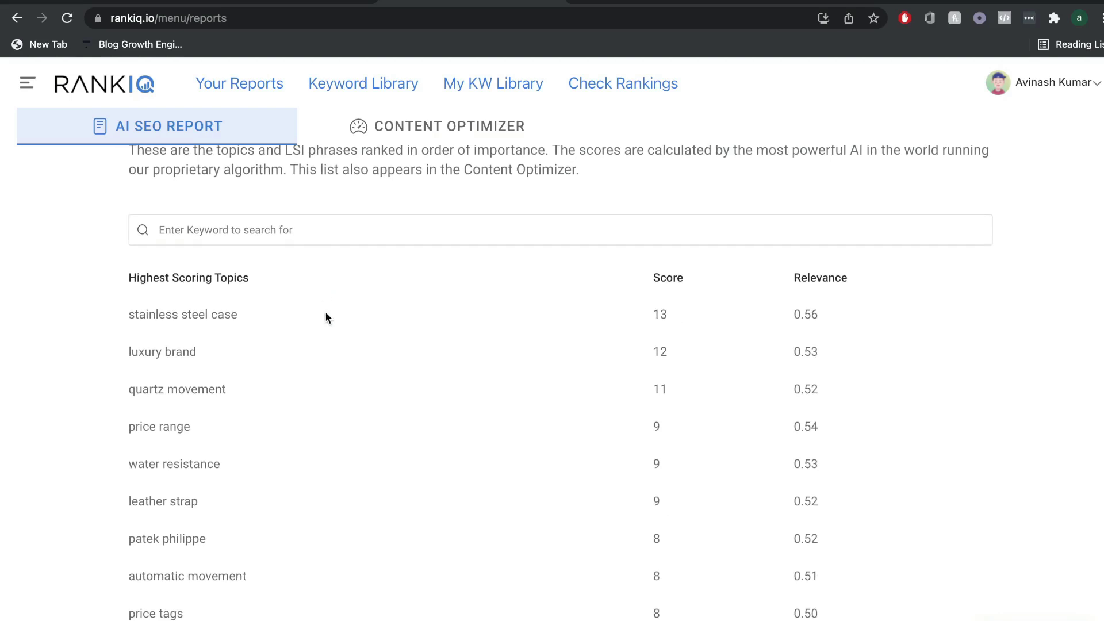
pyautogui.scroll(-5, 325, 311)
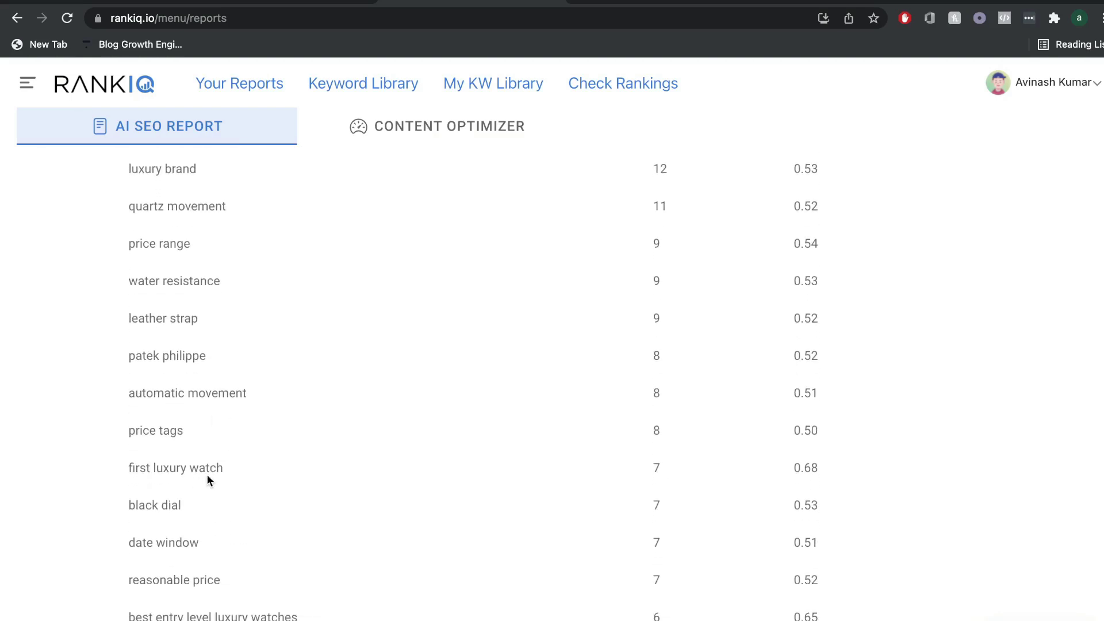
pyautogui.scroll(-1, 231, 478)
pyautogui.scroll(-1, 220, 481)
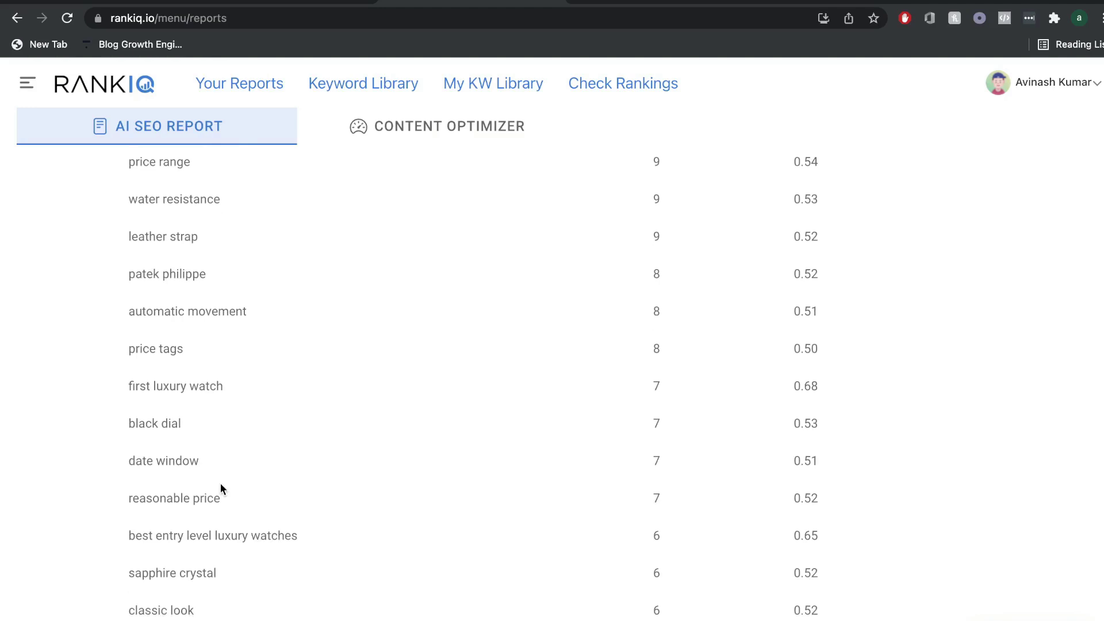
pyautogui.scroll(-2, 221, 469)
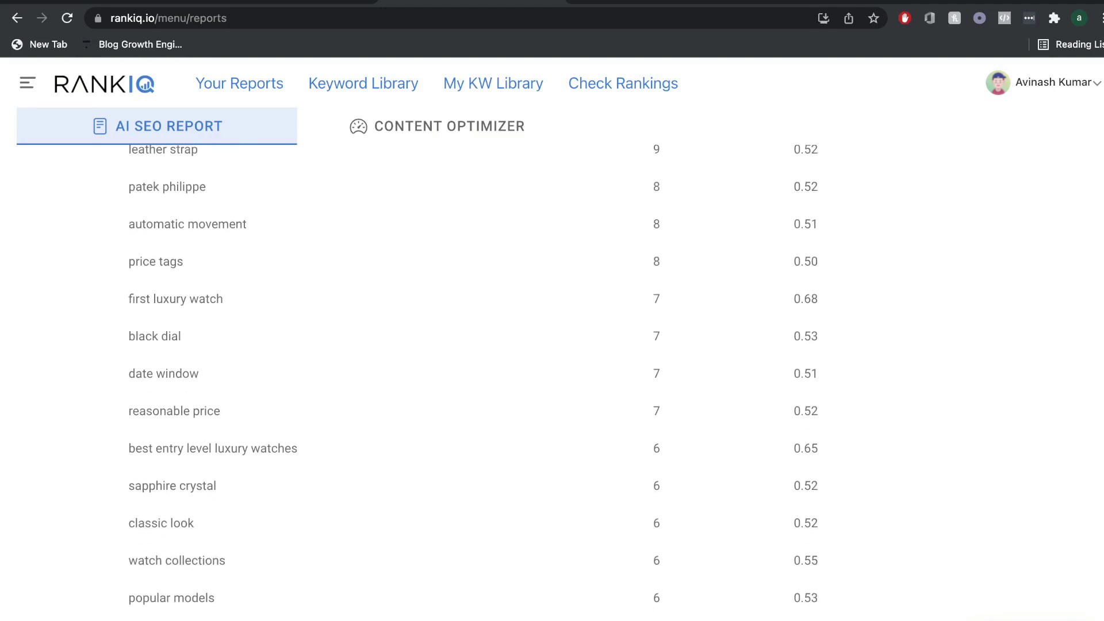
pyautogui.scroll(6, 221, 389)
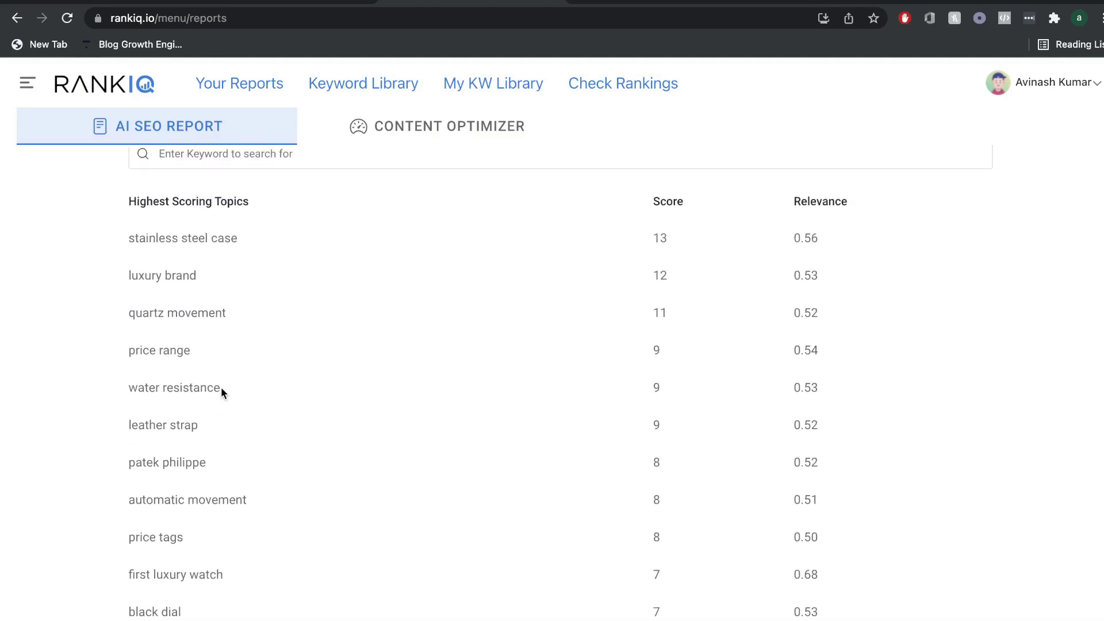
pyautogui.scroll(10, 221, 387)
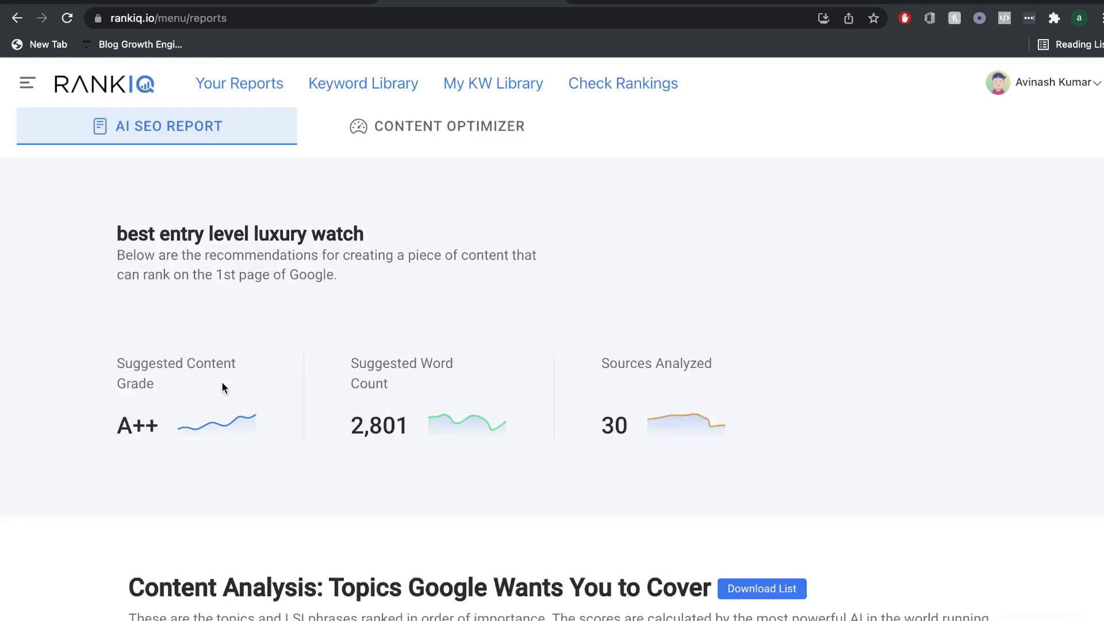
pyautogui.scroll(-18, 287, 360)
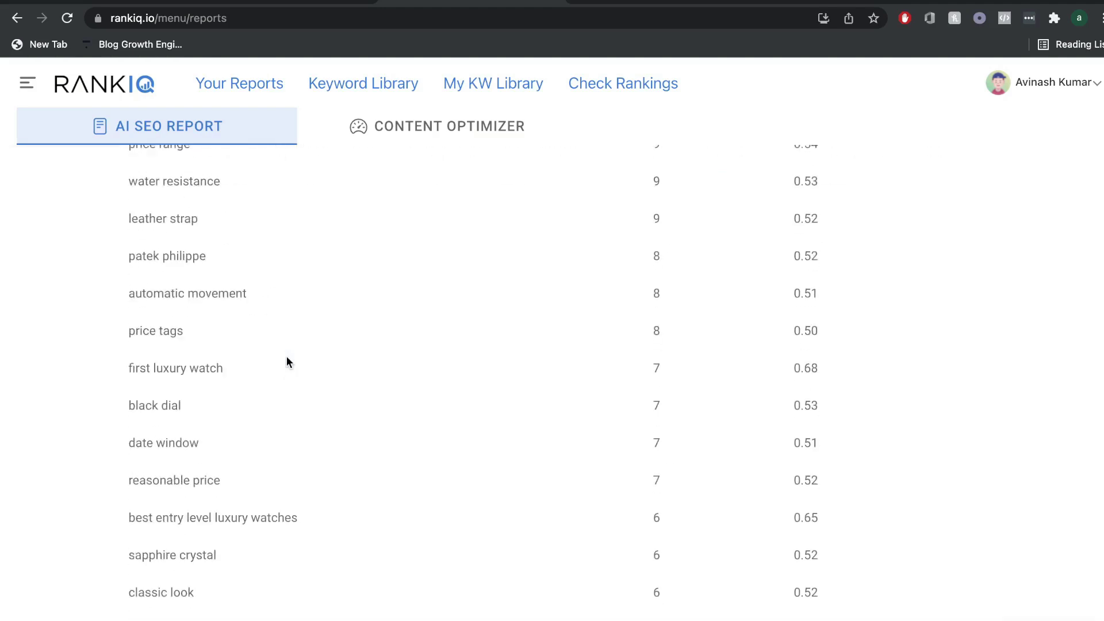
pyautogui.scroll(10, 288, 361)
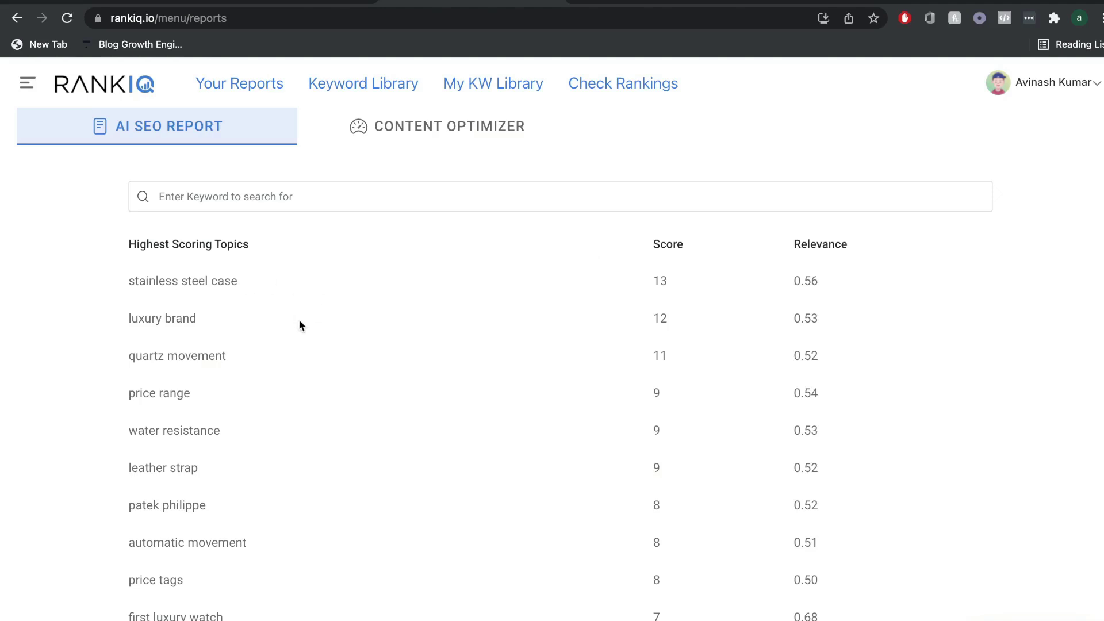
pyautogui.scroll(2, 299, 322)
pyautogui.scroll(-4, 305, 385)
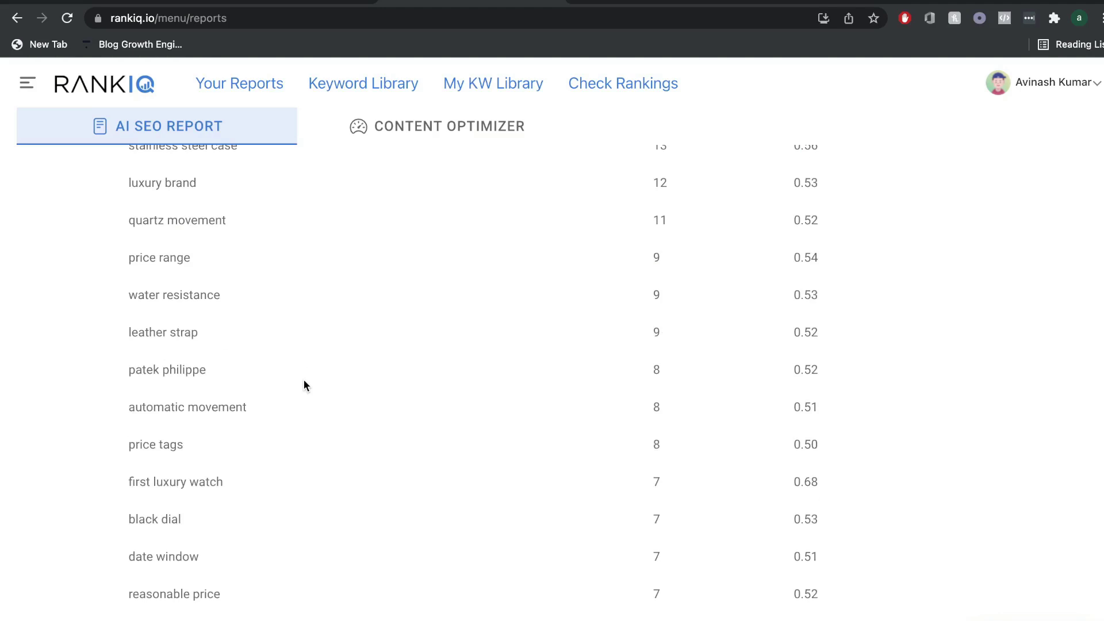
pyautogui.scroll(-5, 304, 381)
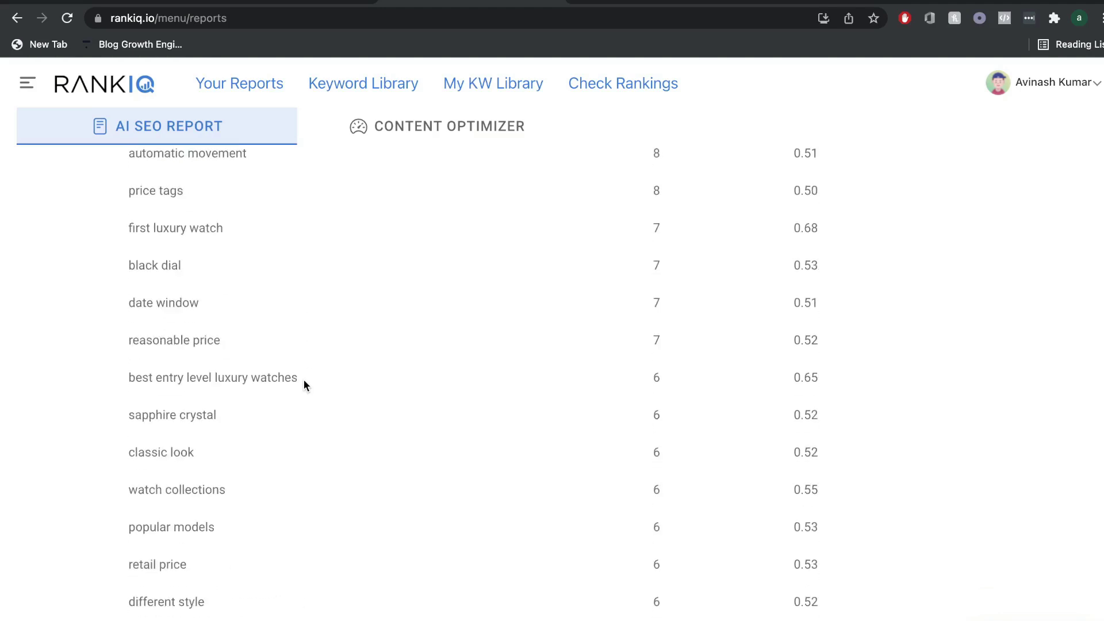
# - Examine the Title Analysis for the top title keywords and the highest ranked titles for inspiration
pyautogui.scroll(-20, 303, 379)
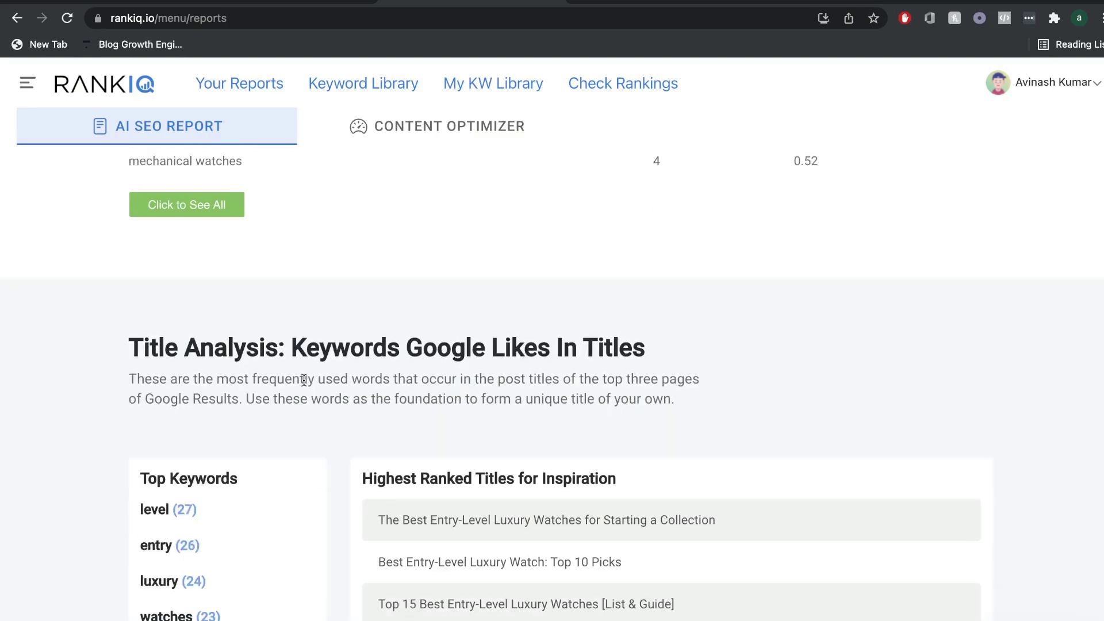
pyautogui.scroll(3, 303, 377)
pyautogui.scroll(-2, 313, 353)
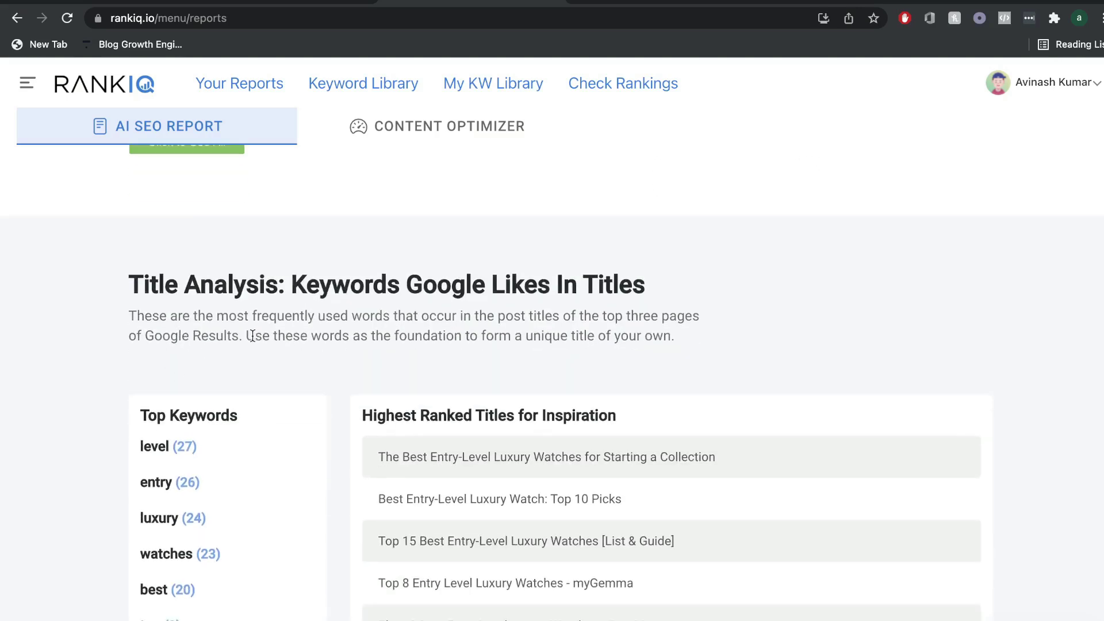
pyautogui.scroll(-2, 421, 285)
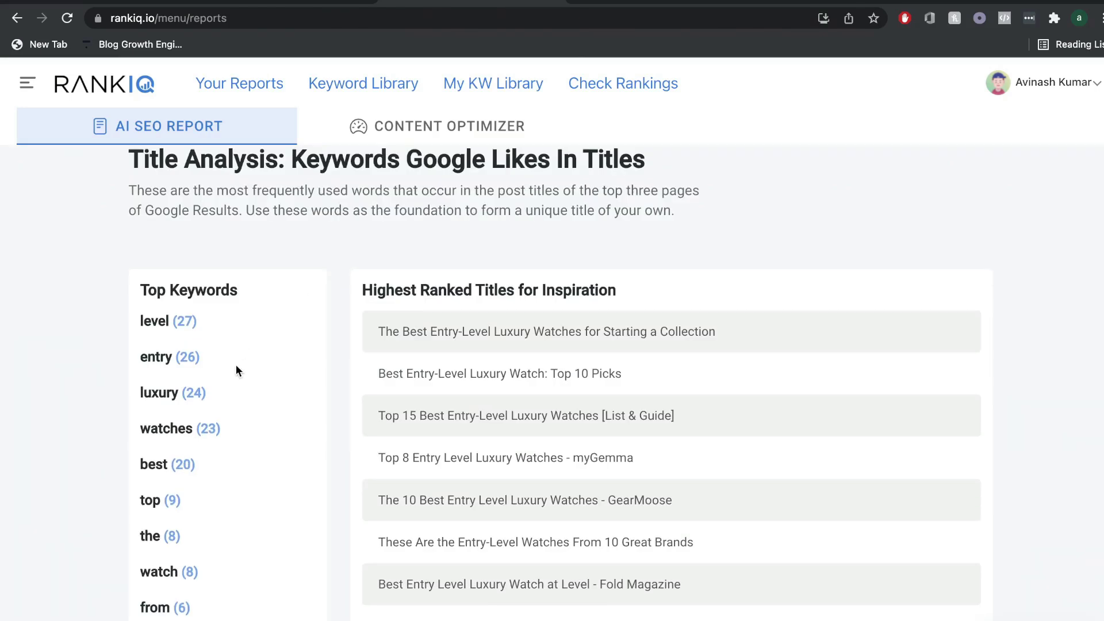
pyautogui.scroll(-1, 236, 365)
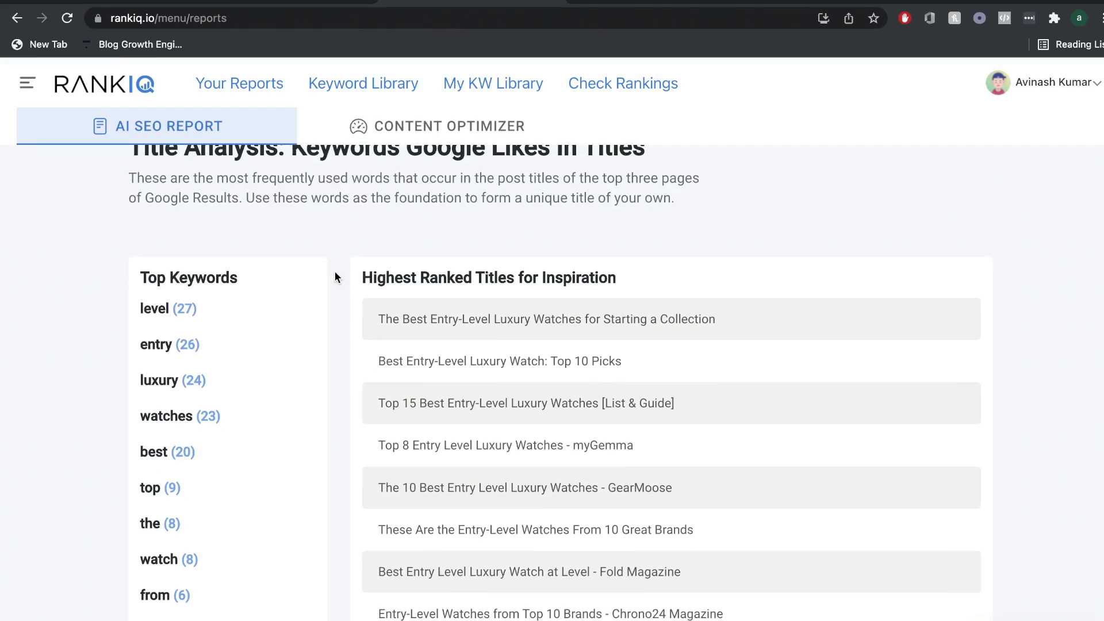
pyautogui.scroll(3, 379, 253)
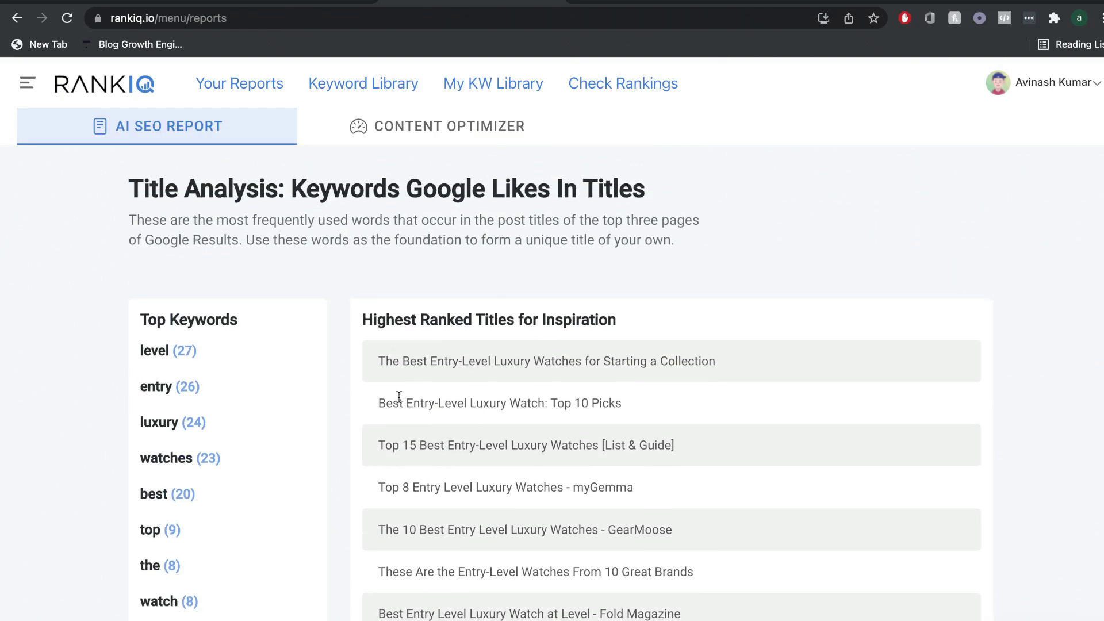
pyautogui.scroll(-2, 392, 339)
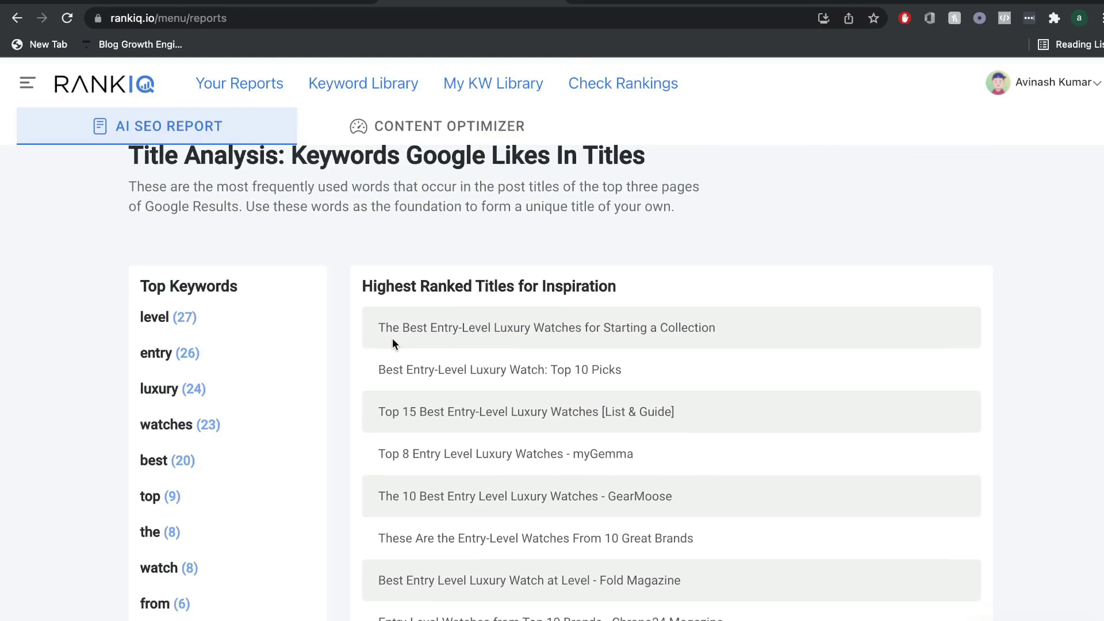
pyautogui.scroll(-1, 392, 337)
pyautogui.rightClick(382, 325)
pyautogui.click(347, 319)
pyautogui.scroll(-2, 349, 325)
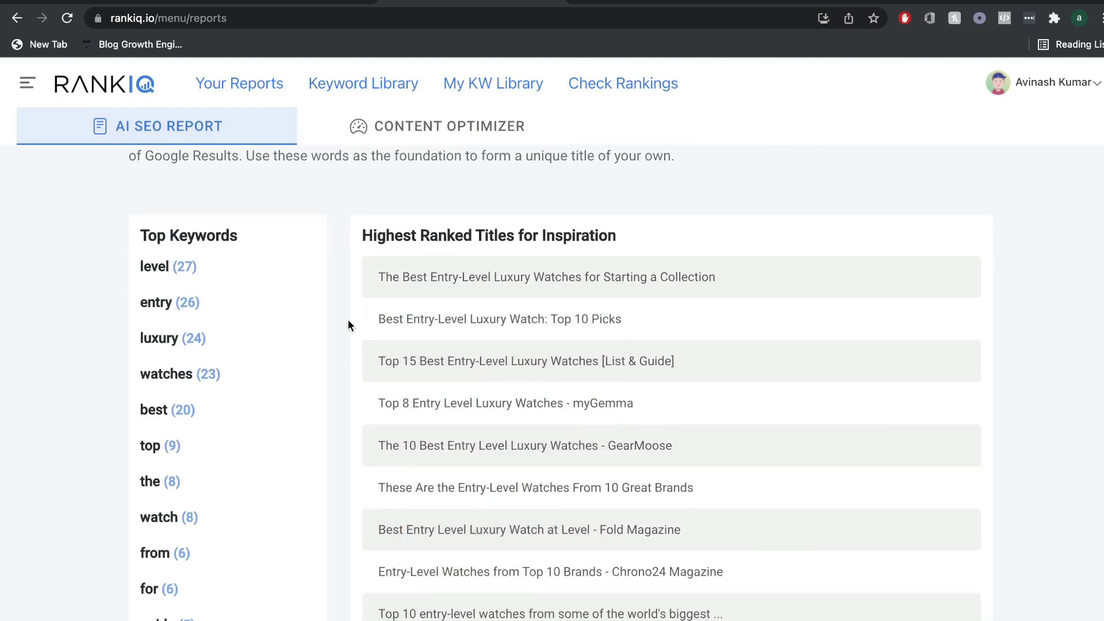
pyautogui.scroll(-1, 387, 358)
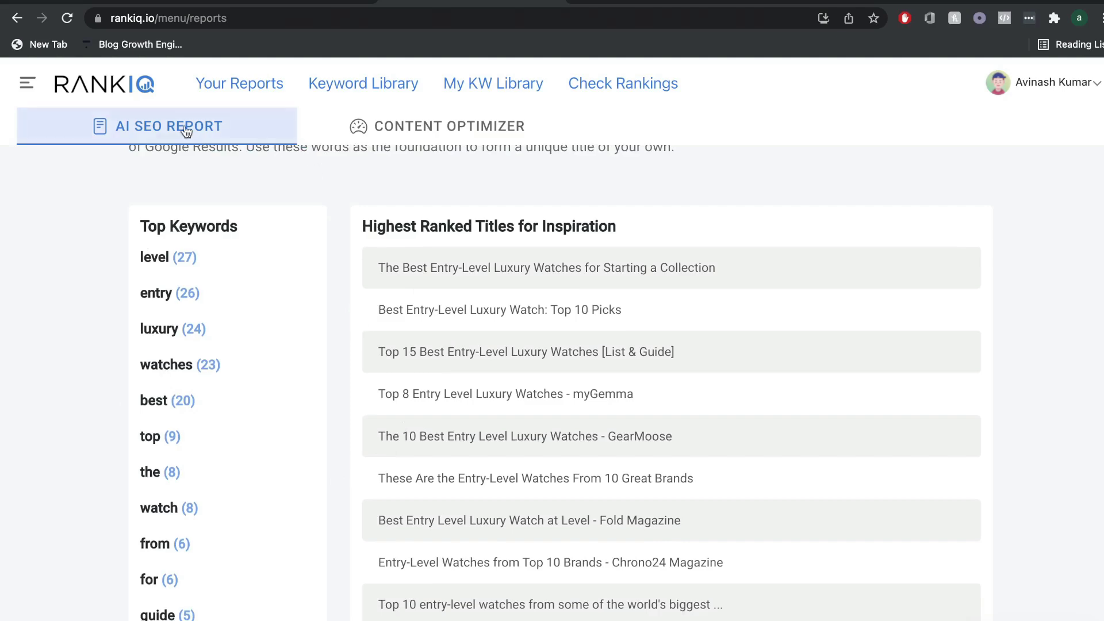
# - Open the article "Top 15 Best Entry-Level Luxury Watches [List & Guide]" from the Competition Analysis
pyautogui.scroll(-10, 345, 253)
pyautogui.scroll(-5, 345, 253)
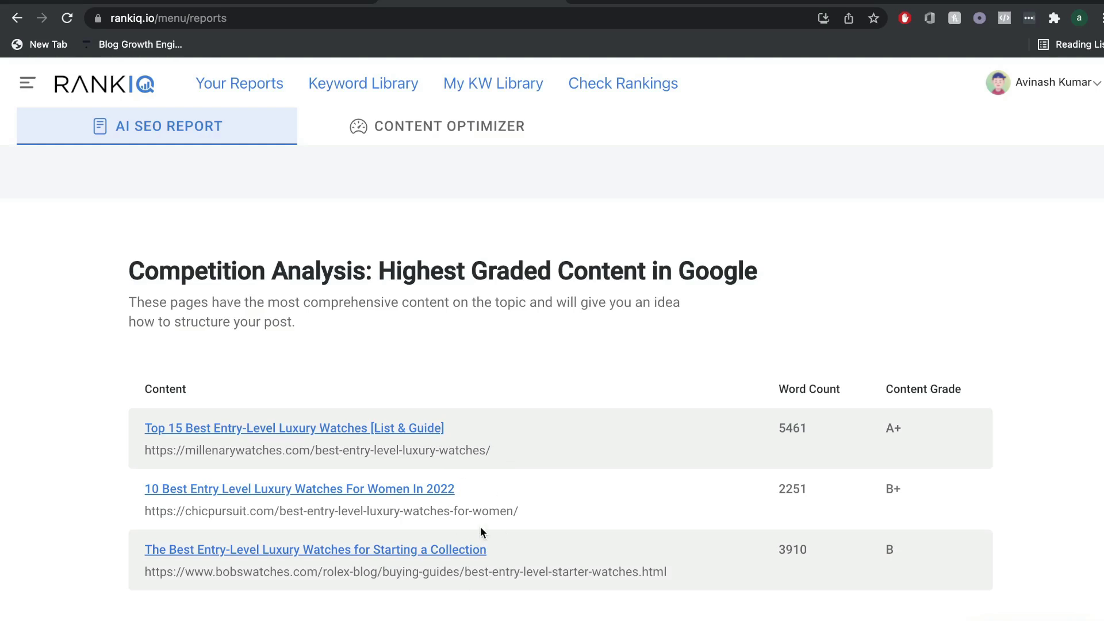
pyautogui.moveTo(146, 427); pyautogui.dragTo(445, 427)
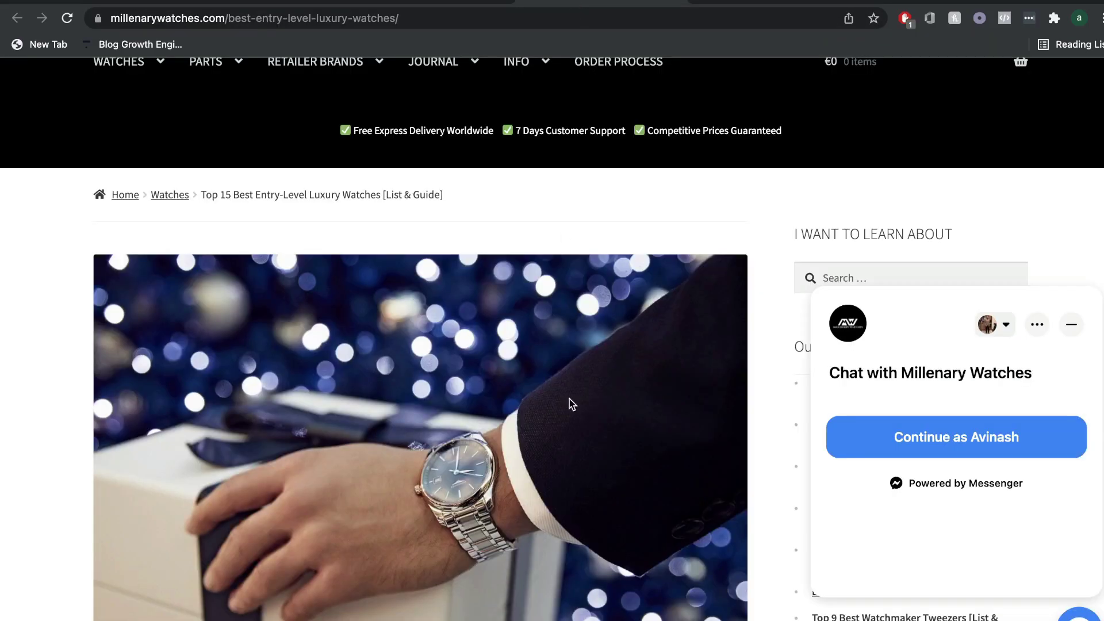
# - Examine how the competing article structures its introduction, selection criteria, watch reviews and specifications
pyautogui.scroll(-10, 569, 402)
pyautogui.scroll(-12, 569, 398)
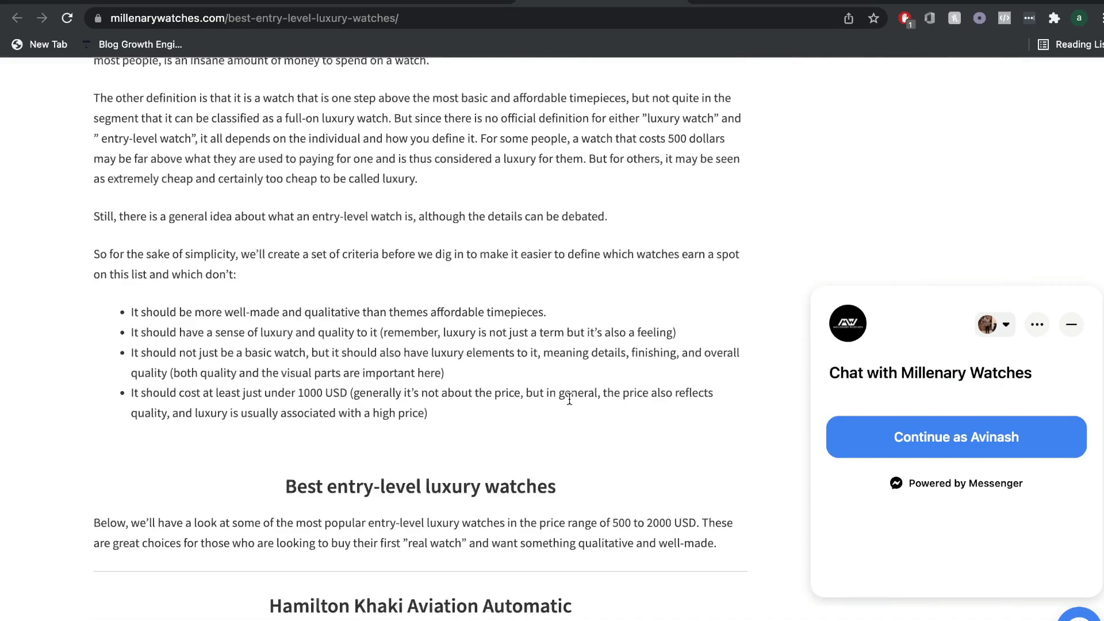
pyautogui.scroll(10, 546, 402)
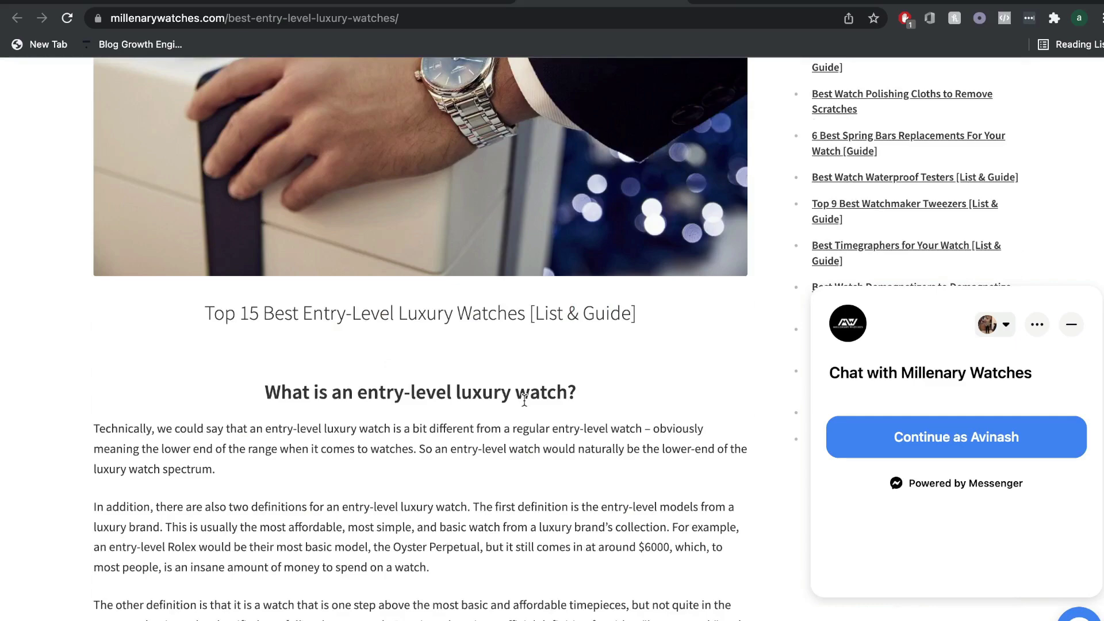
pyautogui.scroll(-10, 484, 452)
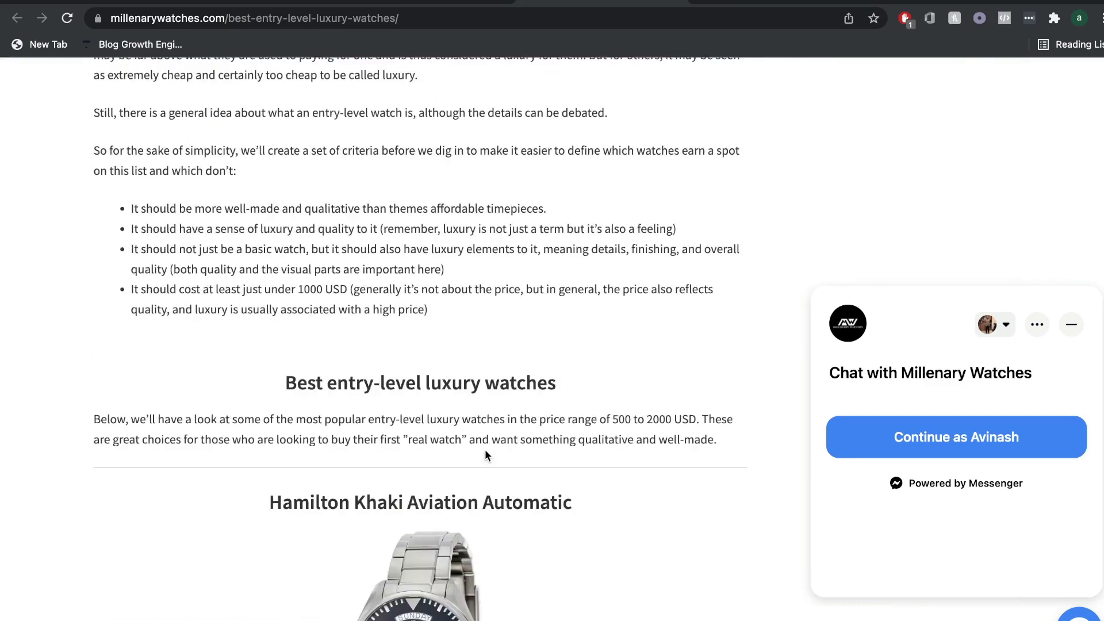
pyautogui.scroll(-15, 478, 352)
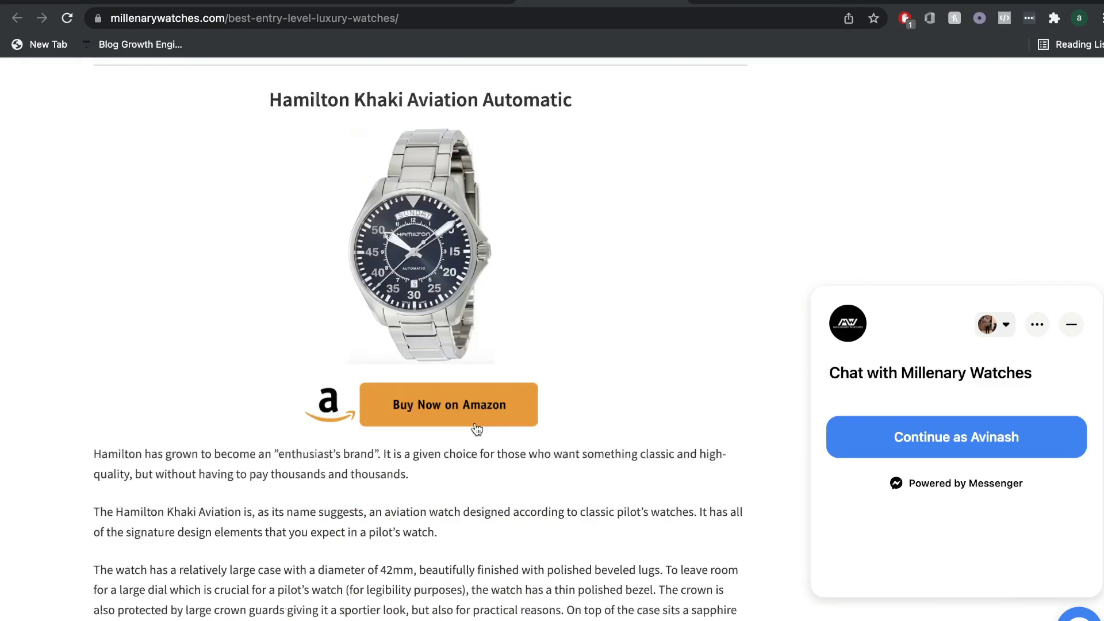
pyautogui.scroll(-8, 476, 427)
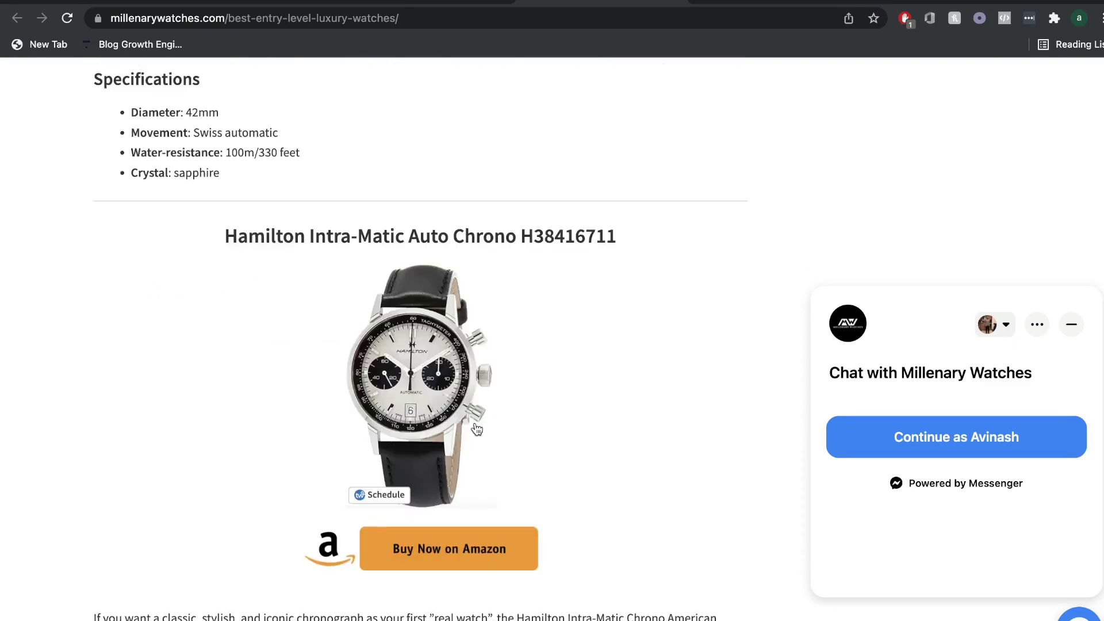
pyautogui.scroll(-18, 476, 428)
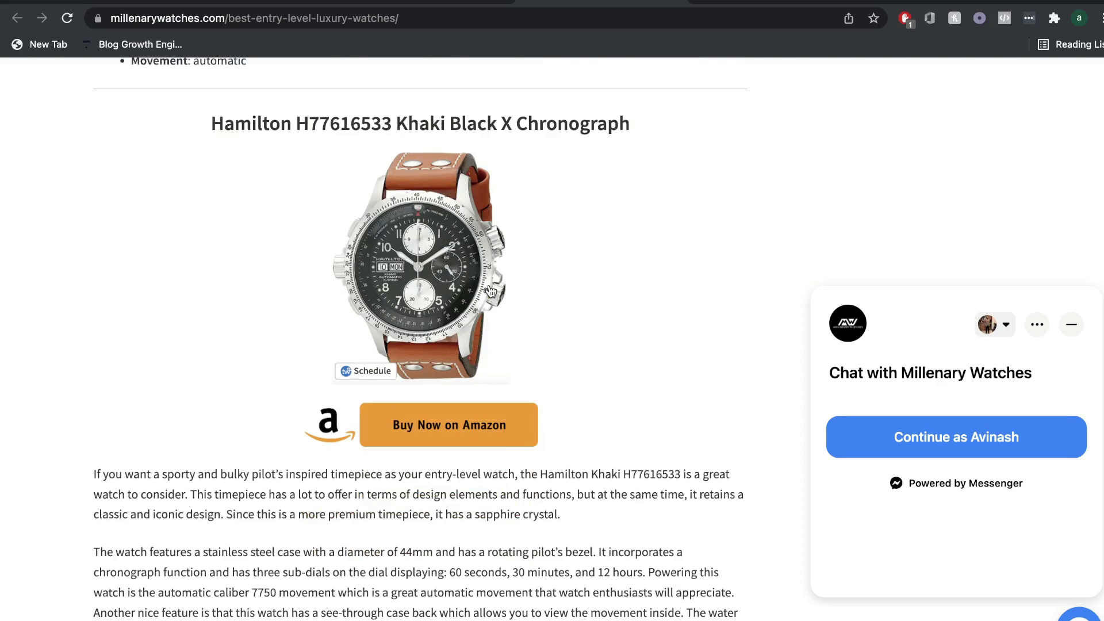
pyautogui.scroll(-3, 490, 291)
pyautogui.scroll(-10, 490, 291)
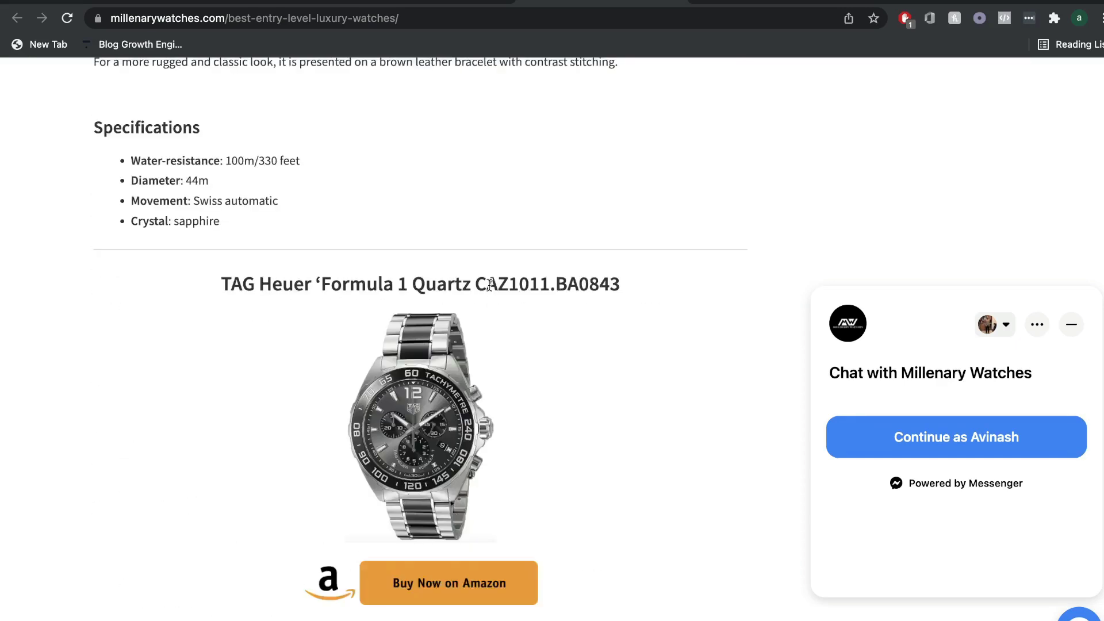
pyautogui.scroll(-2, 489, 284)
# - Switch back to the RankIQ report, open the Content Optimizer and examine its grade, word count and topics to include
pyautogui.hotkey('ctrl', 'Tab')
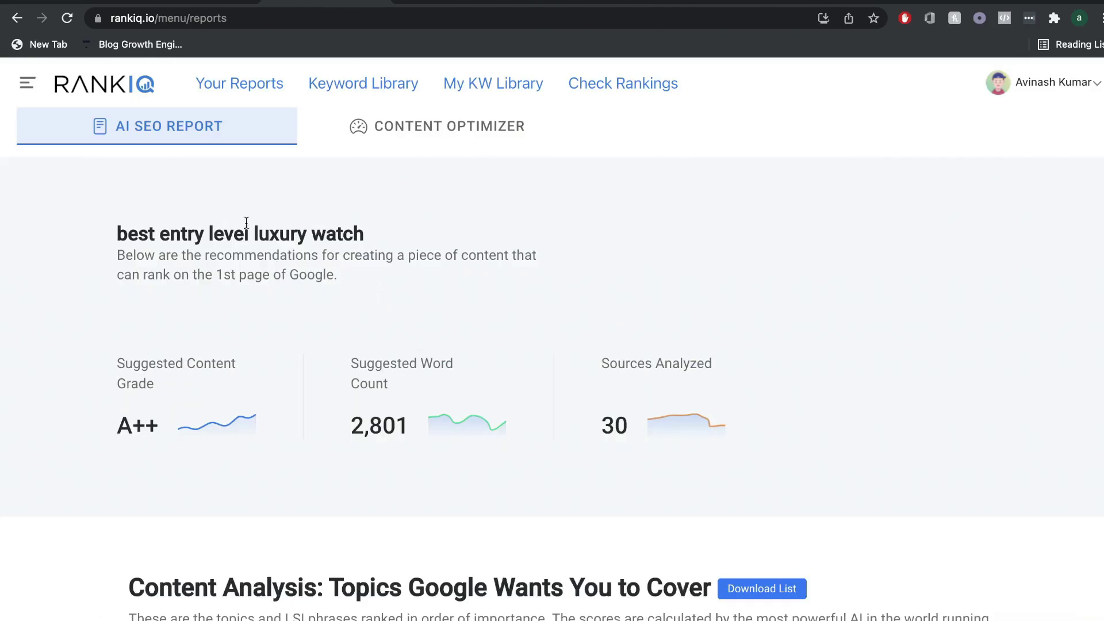
pyautogui.click(378, 129)
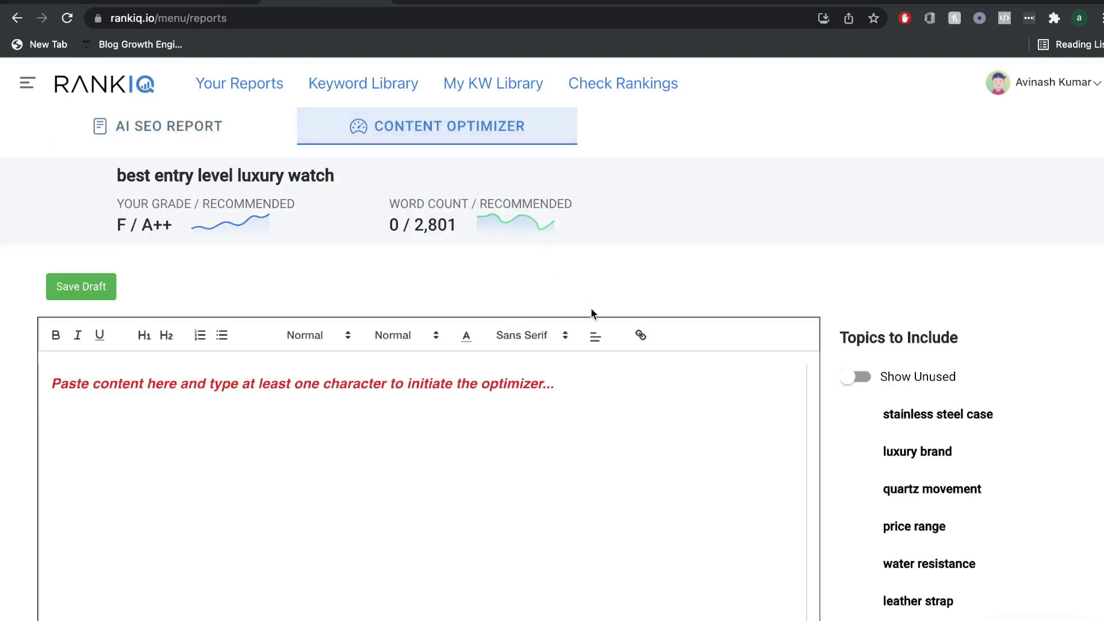
pyautogui.scroll(-1, 618, 370)
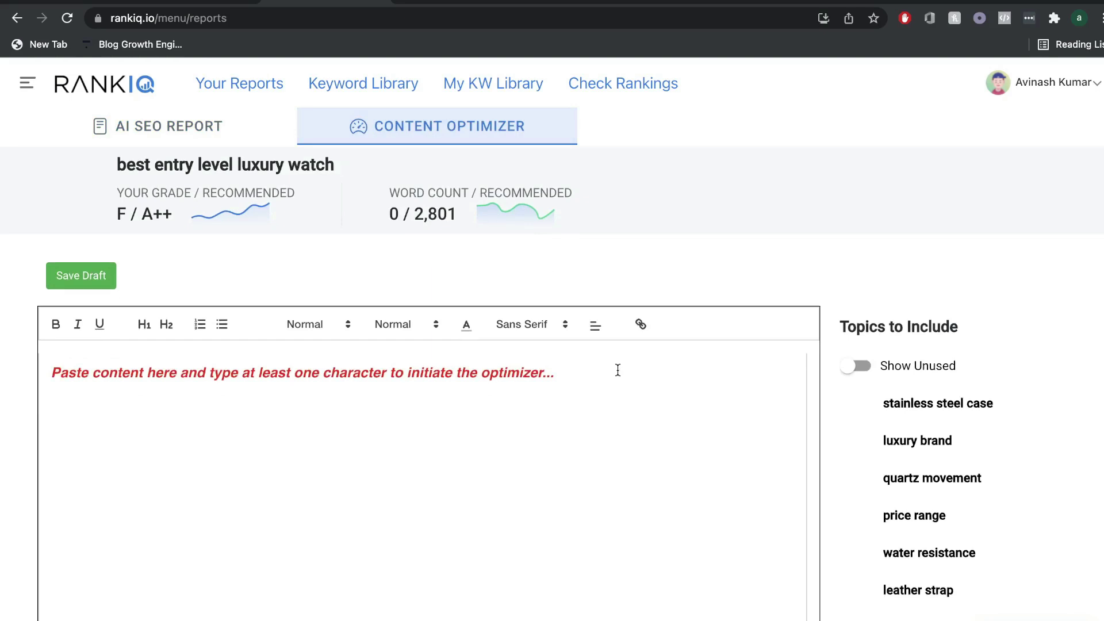
pyautogui.scroll(-1, 439, 449)
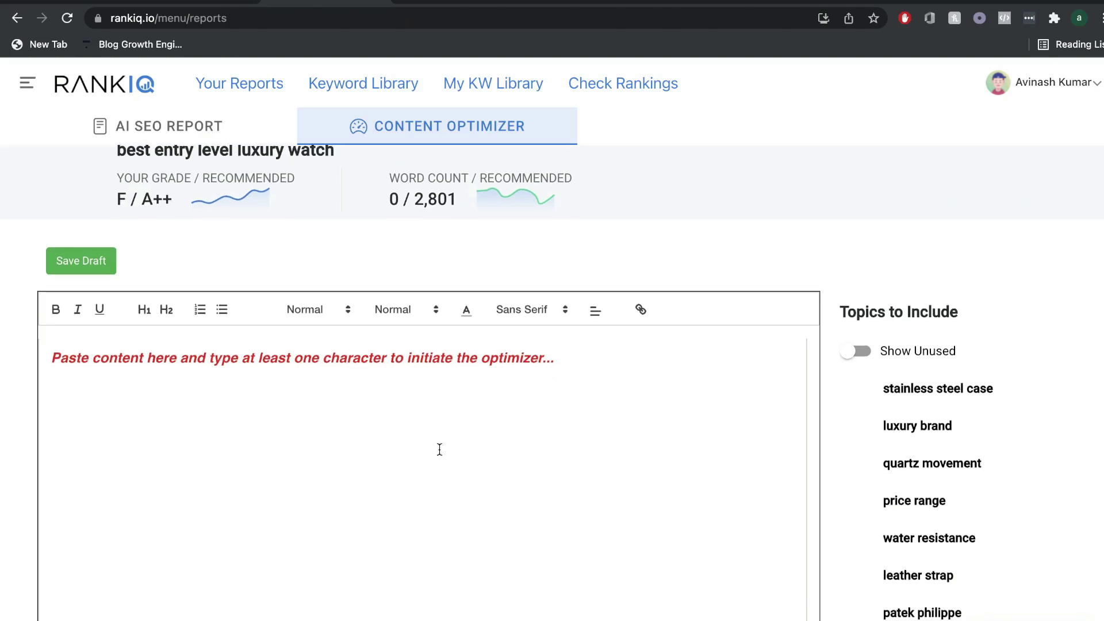
pyautogui.scroll(1, 439, 445)
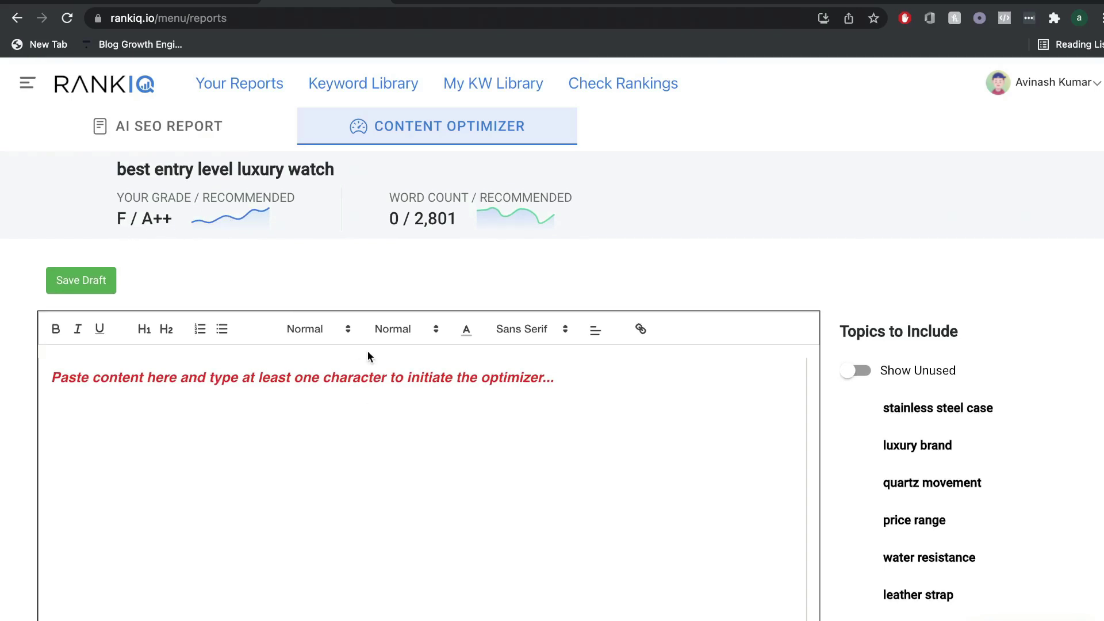
pyautogui.scroll(-5, 609, 327)
pyautogui.scroll(3, 911, 362)
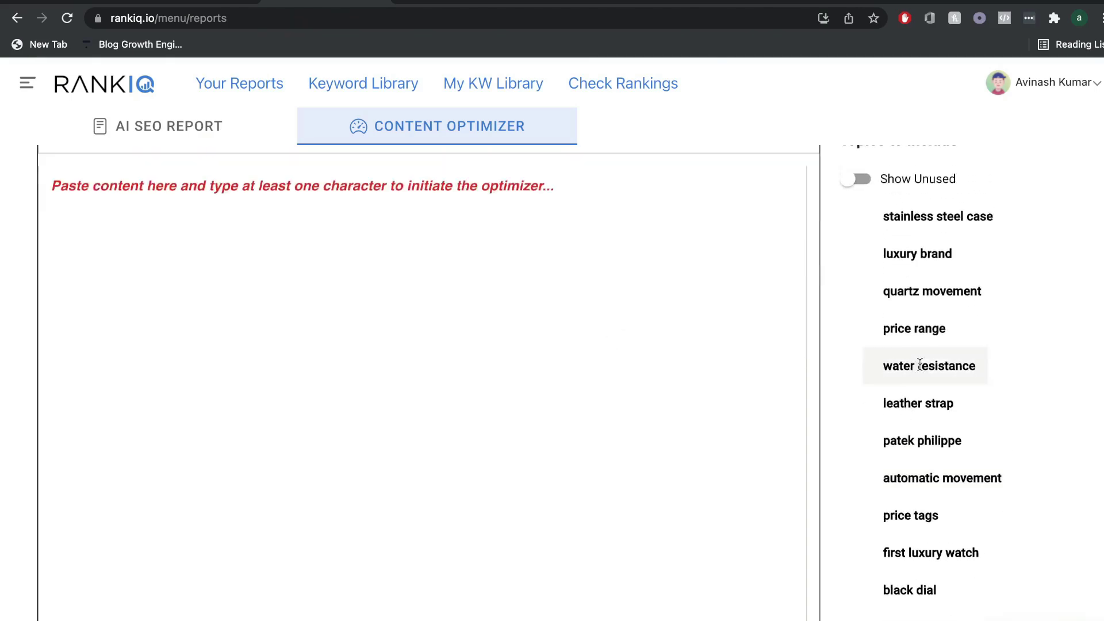
pyautogui.scroll(-3, 926, 420)
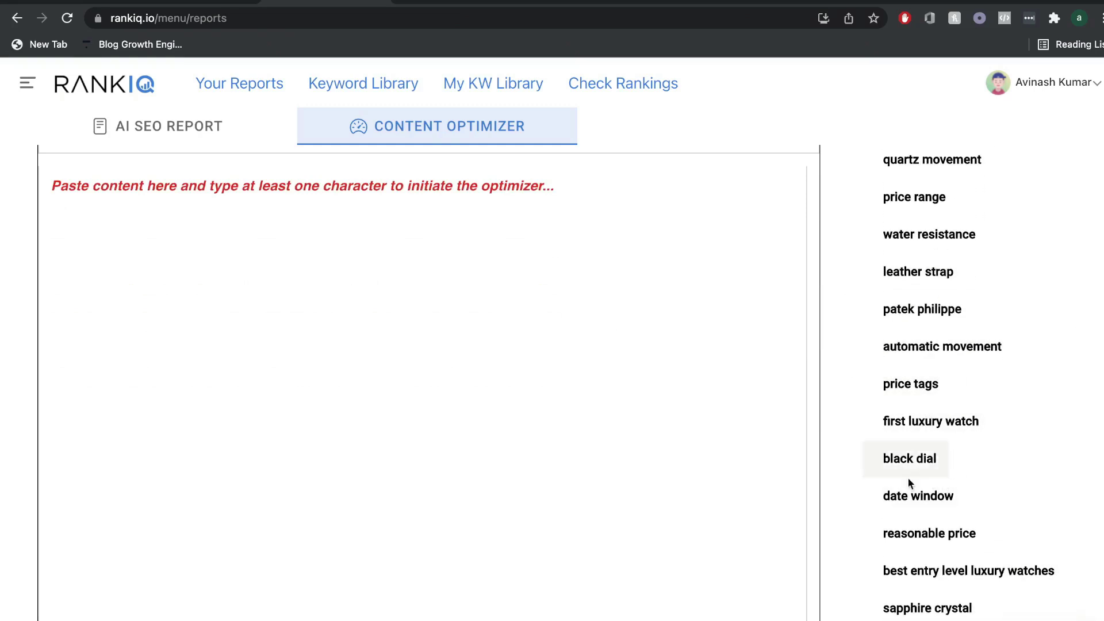
# - Examine the rest of the suggested topics in the Content Optimizer for the keyword "best entry level luxury watch"
pyautogui.scroll(-15, 914, 486)
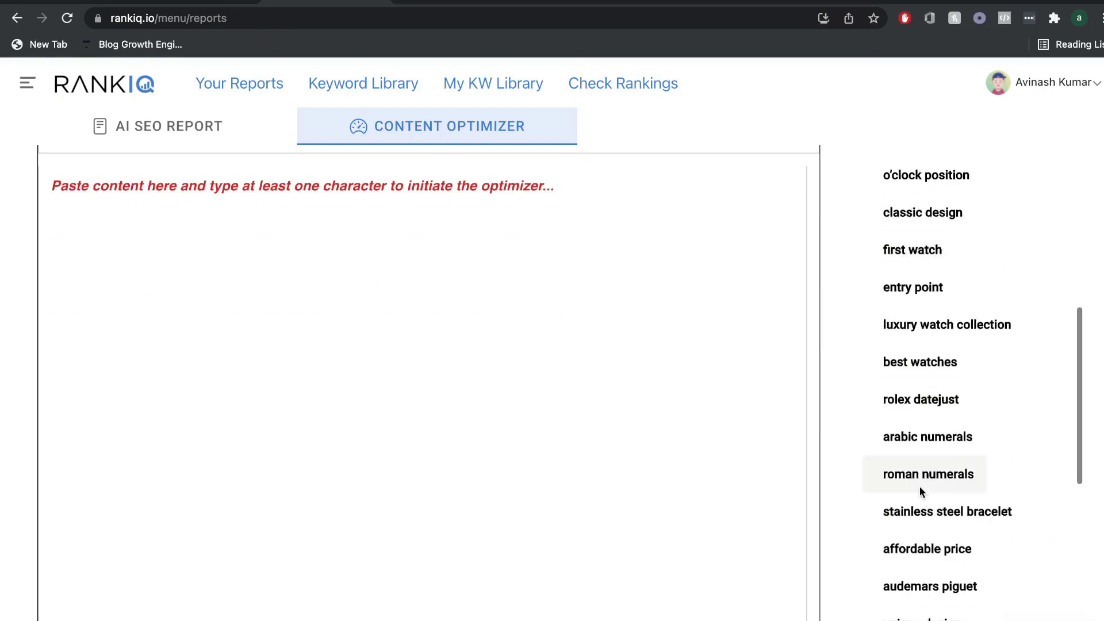
pyautogui.scroll(-2, 917, 428)
pyautogui.scroll(-6, 843, 436)
pyautogui.scroll(4, 406, 238)
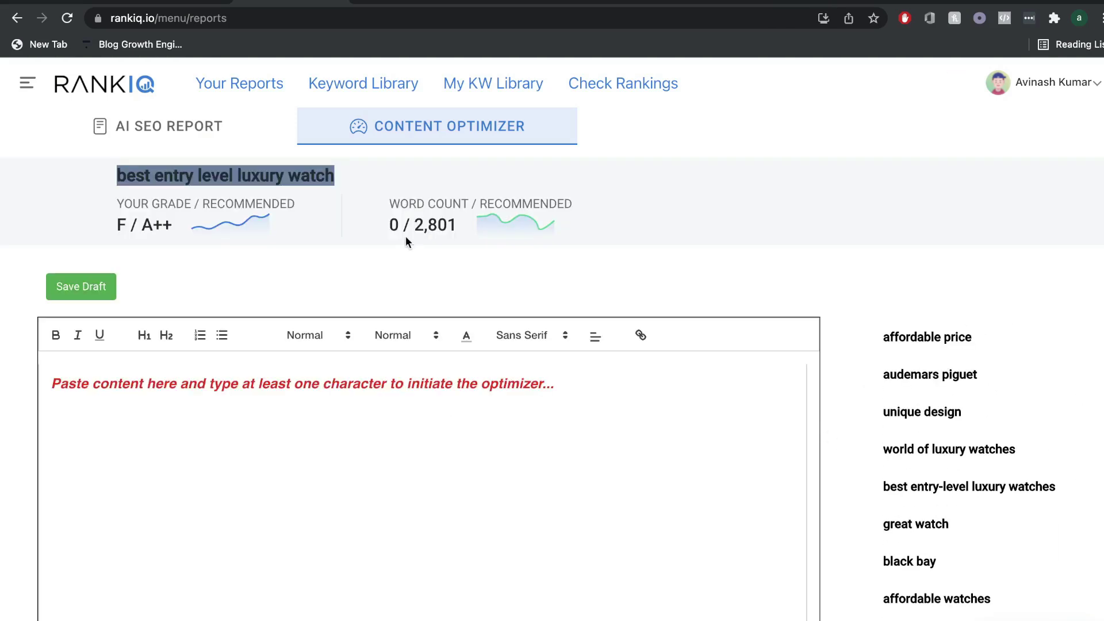
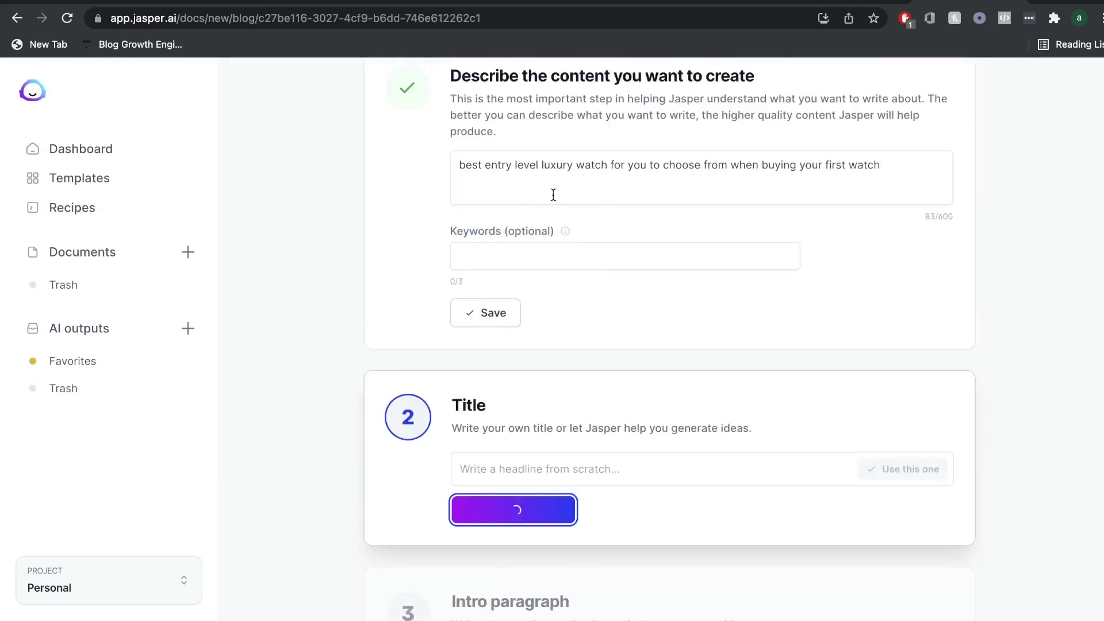
# - Review the content description and the generated title ideas for the new Jasper blog post
pyautogui.scroll(-1, 599, 230)
pyautogui.scroll(2, 599, 230)
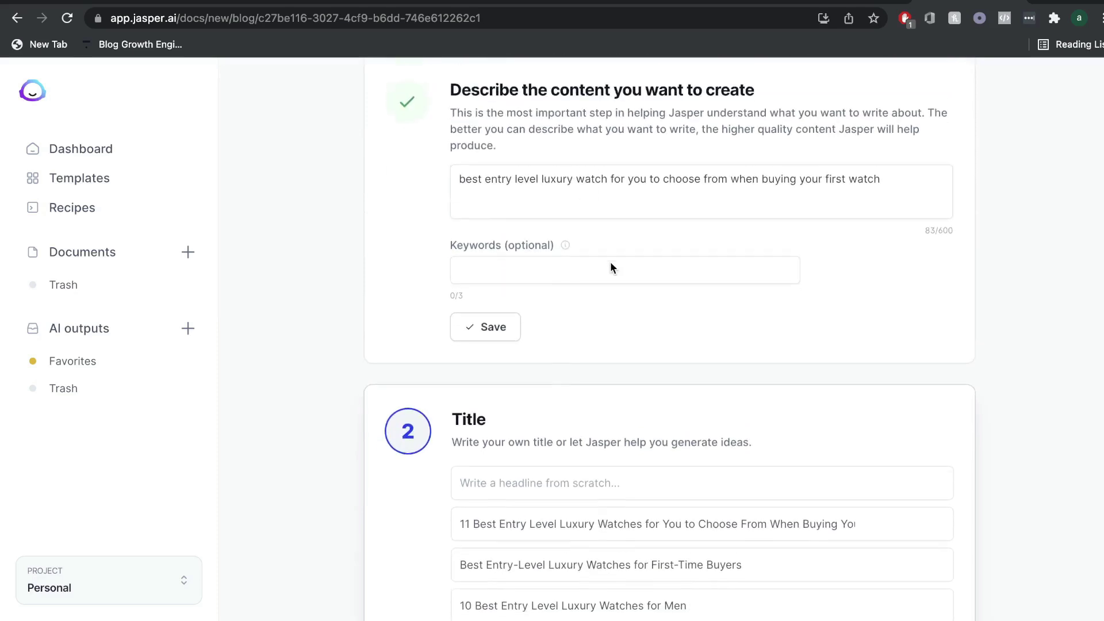
pyautogui.scroll(-1, 564, 322)
pyautogui.scroll(3, 564, 322)
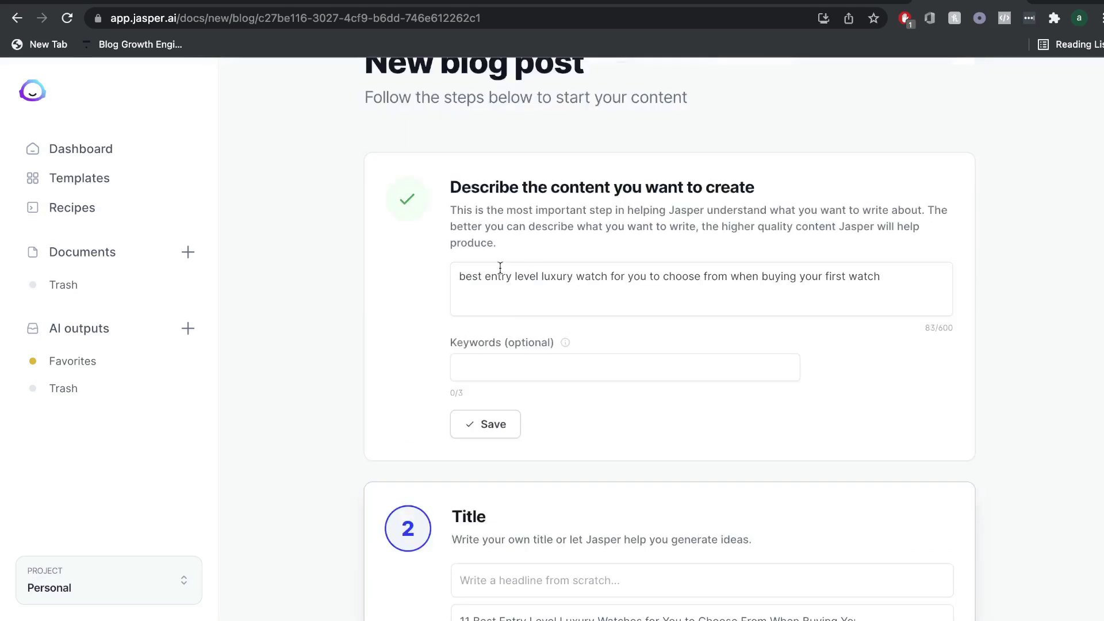
pyautogui.scroll(-5, 531, 343)
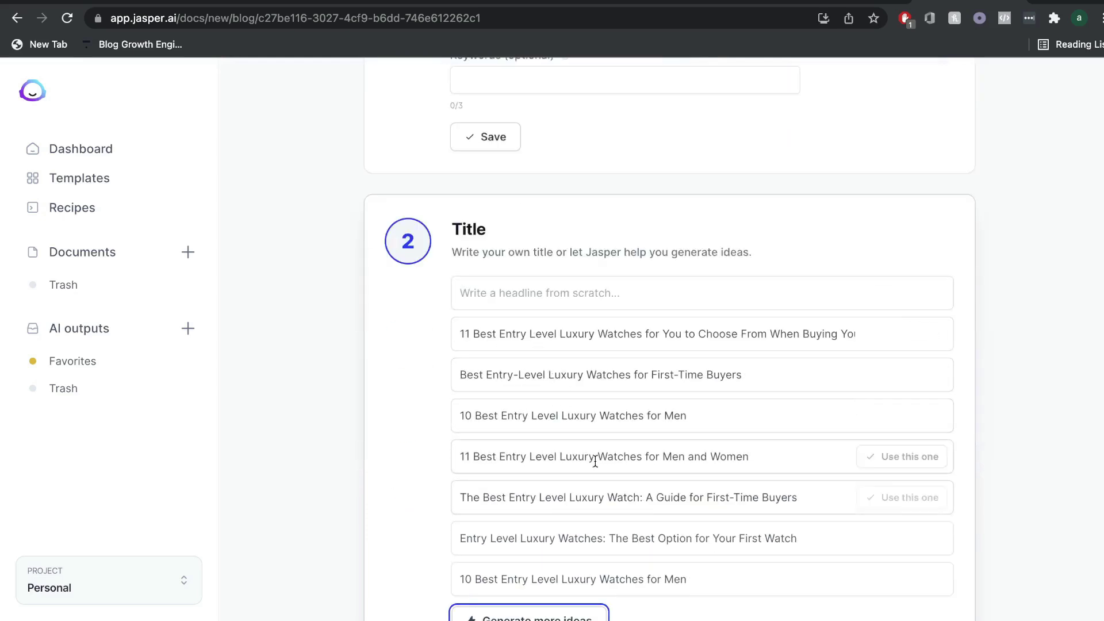
# - Switch to RankIQ, open the AI SEO Report and locate its Title Analysis section
pyautogui.click(284, 6)
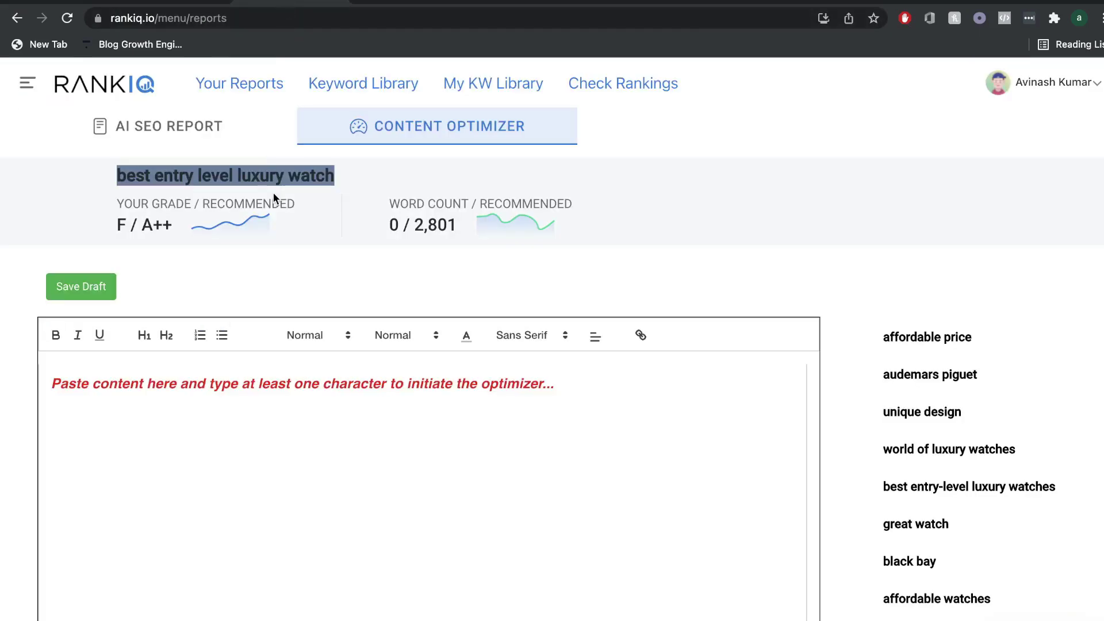
pyautogui.click(196, 126)
pyautogui.scroll(-20, 317, 428)
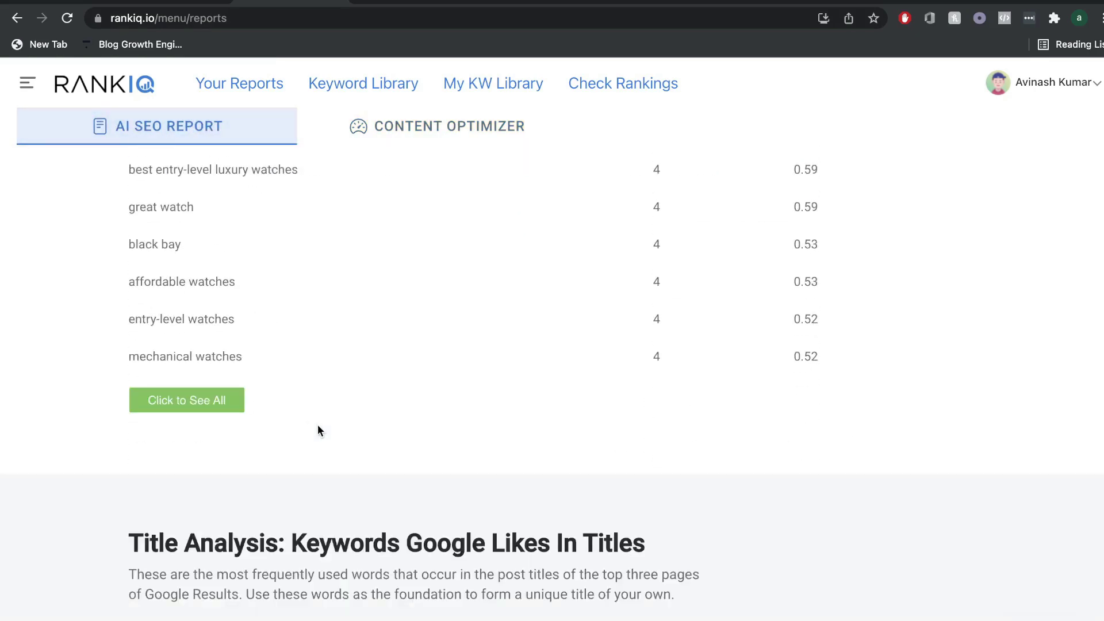
pyautogui.scroll(10, 317, 430)
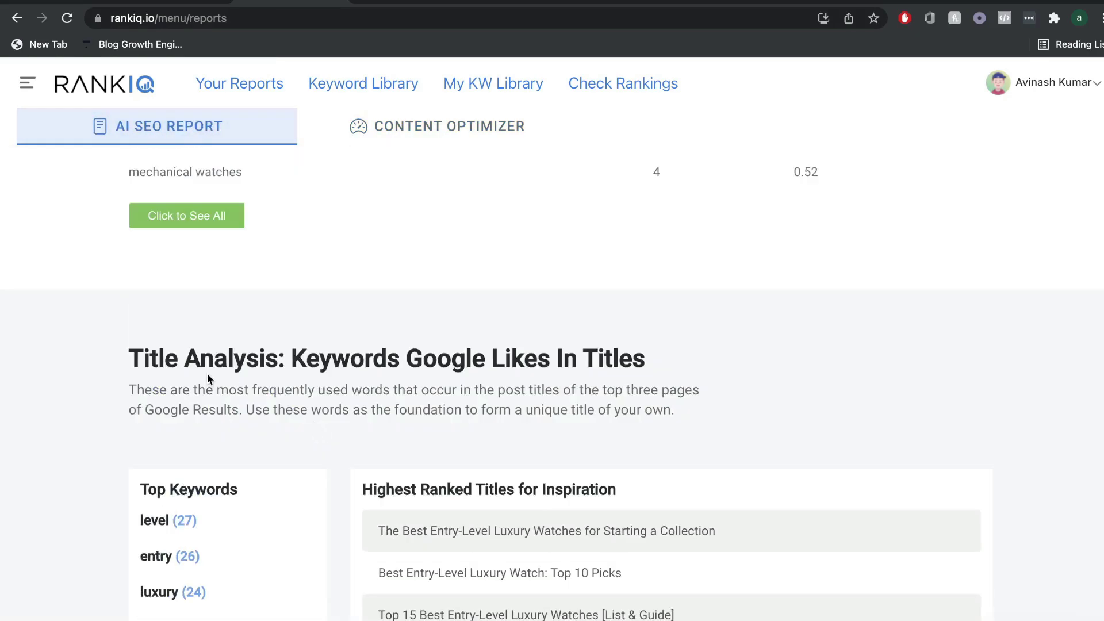
pyautogui.moveTo(129, 358); pyautogui.dragTo(278, 365)
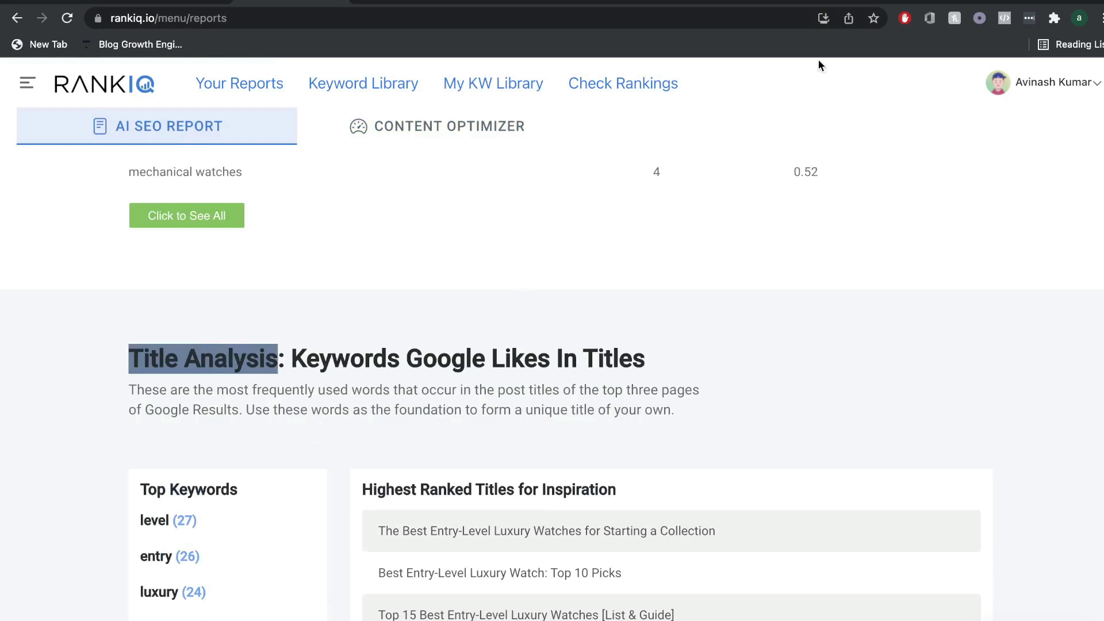
# - Compare Jasper's generated title ideas with RankIQ's top title keywords and highest ranked titles
pyautogui.click(960, 3)
pyautogui.scroll(-1, 747, 411)
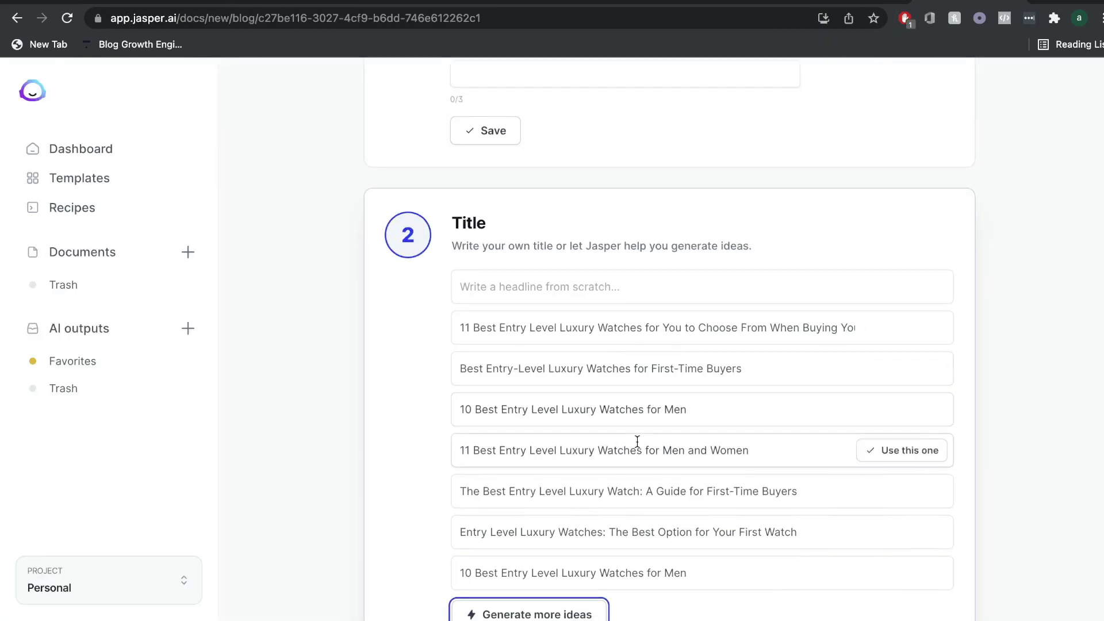
pyautogui.click(310, 3)
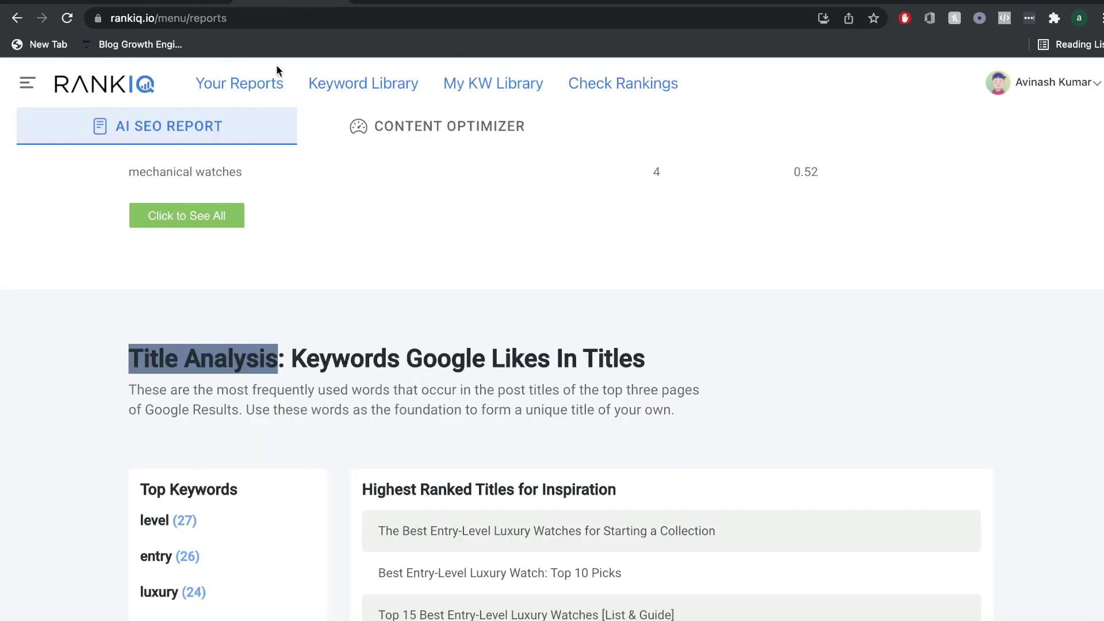
pyautogui.scroll(-2, 282, 397)
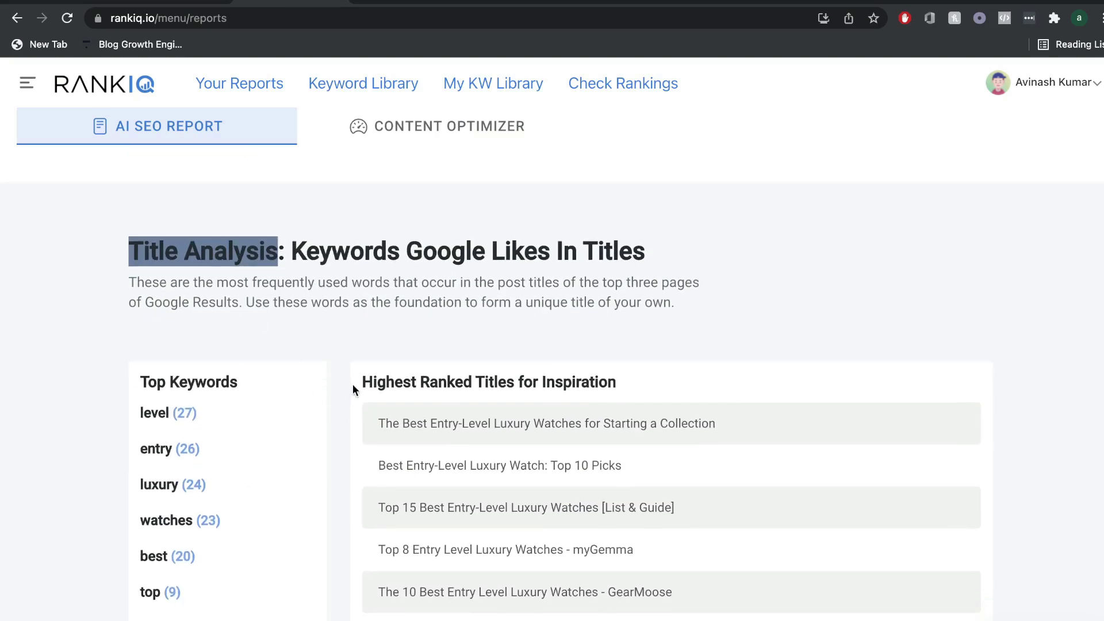
# - Return to Jasper and use the title "11 Best Entry Level Luxury Watches for You to Choose From When Buying Your First Watch"
pyautogui.click(960, 3)
pyautogui.scroll(-1, 690, 345)
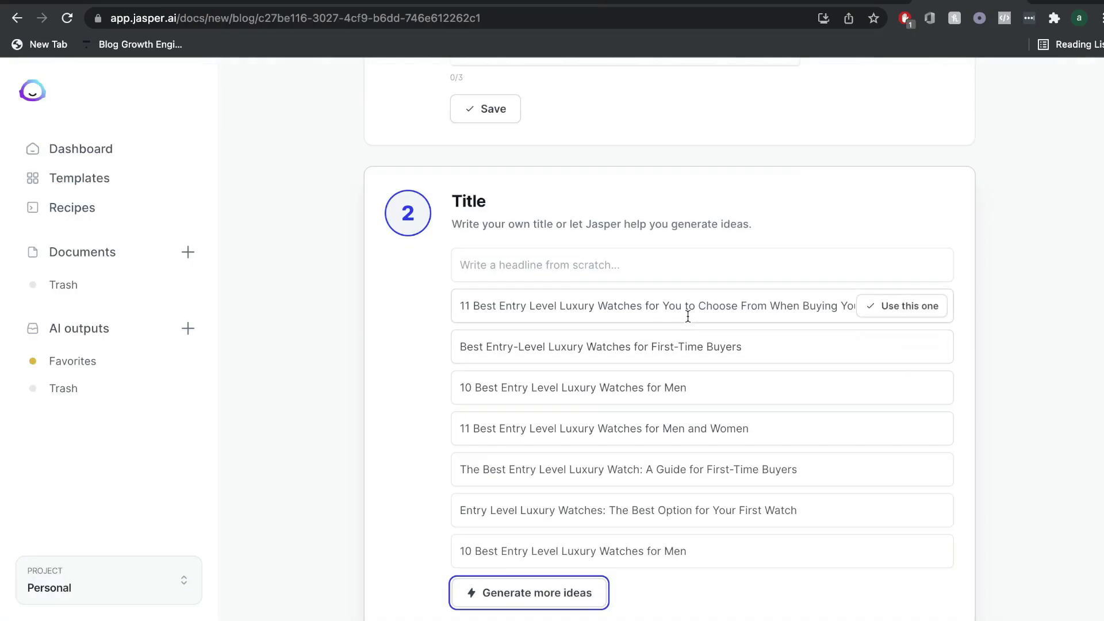
pyautogui.click(893, 307)
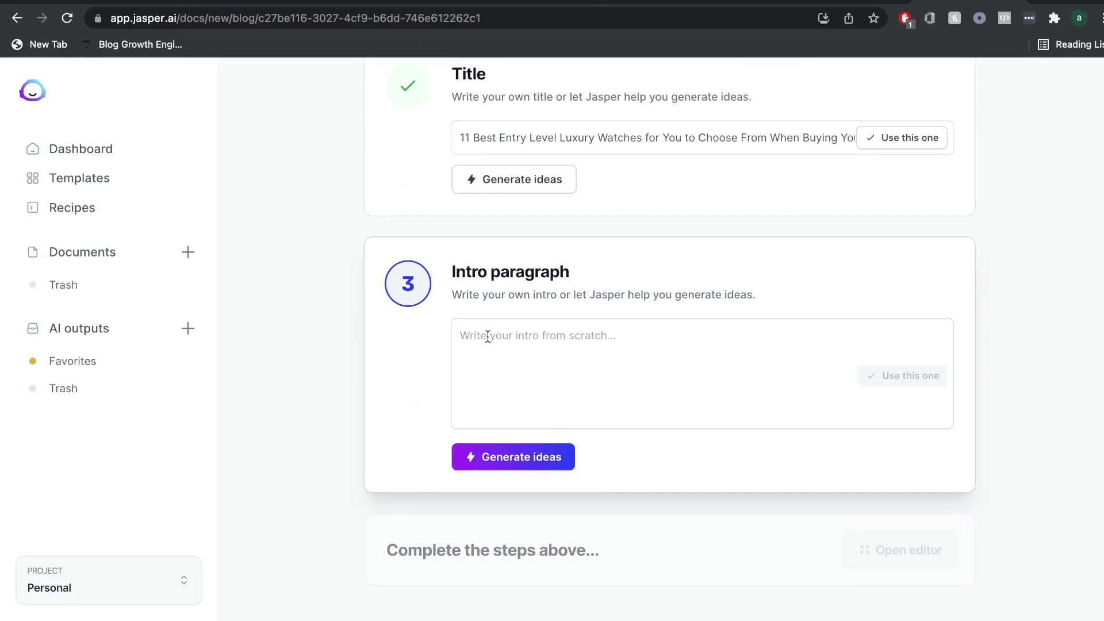
# - Generate intro paragraph ideas for the blog post and read through the suggestions
pyautogui.click(493, 466)
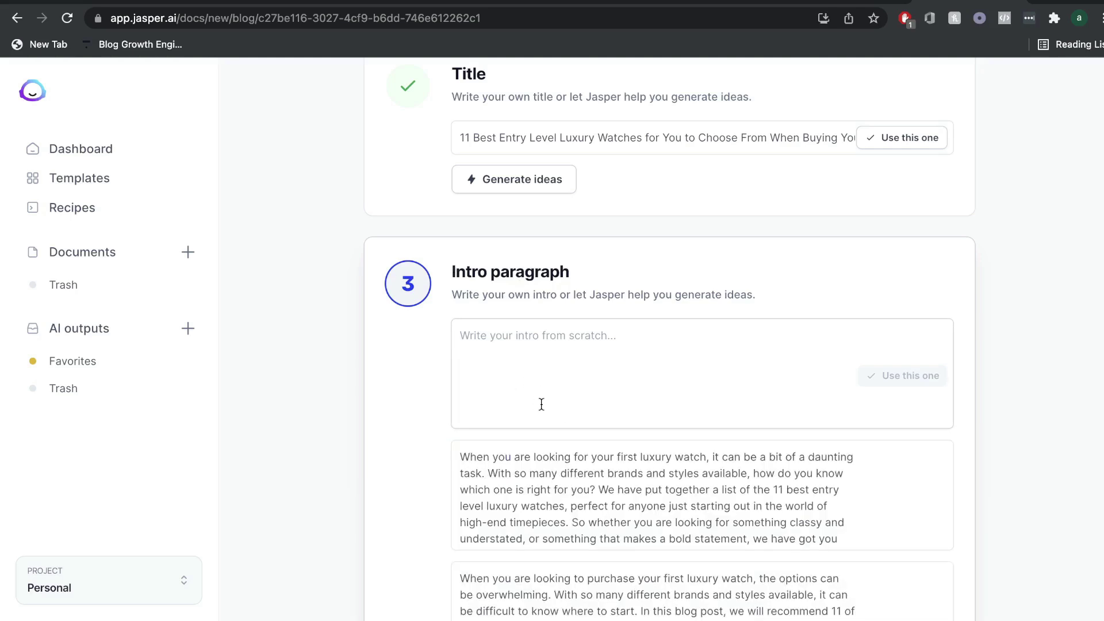
pyautogui.scroll(-2, 542, 405)
pyautogui.scroll(-1, 674, 465)
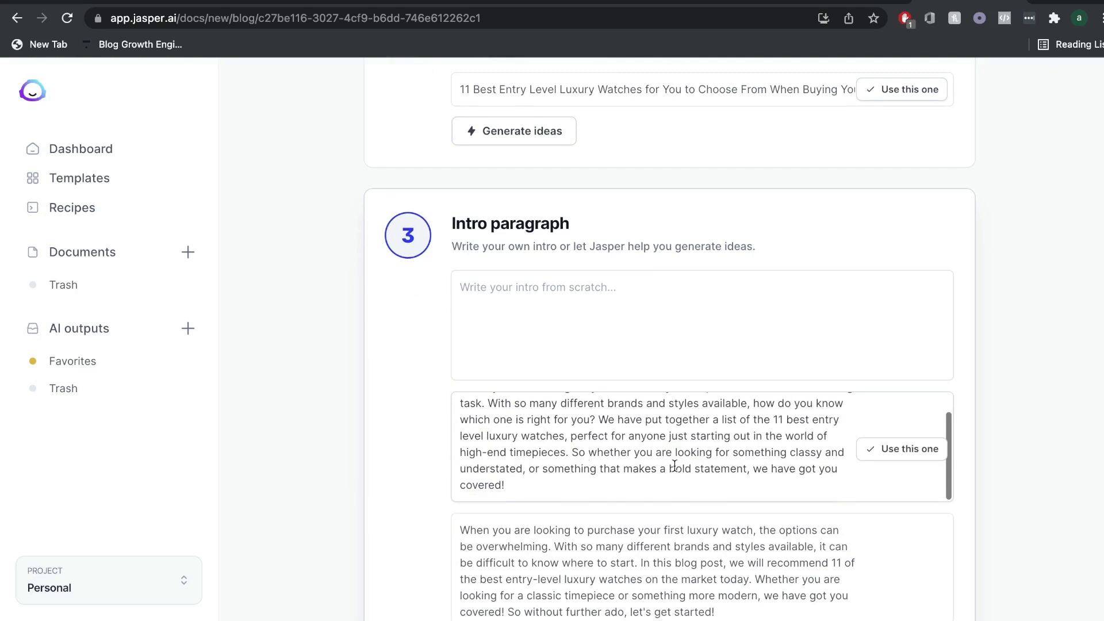
pyautogui.scroll(-5, 675, 465)
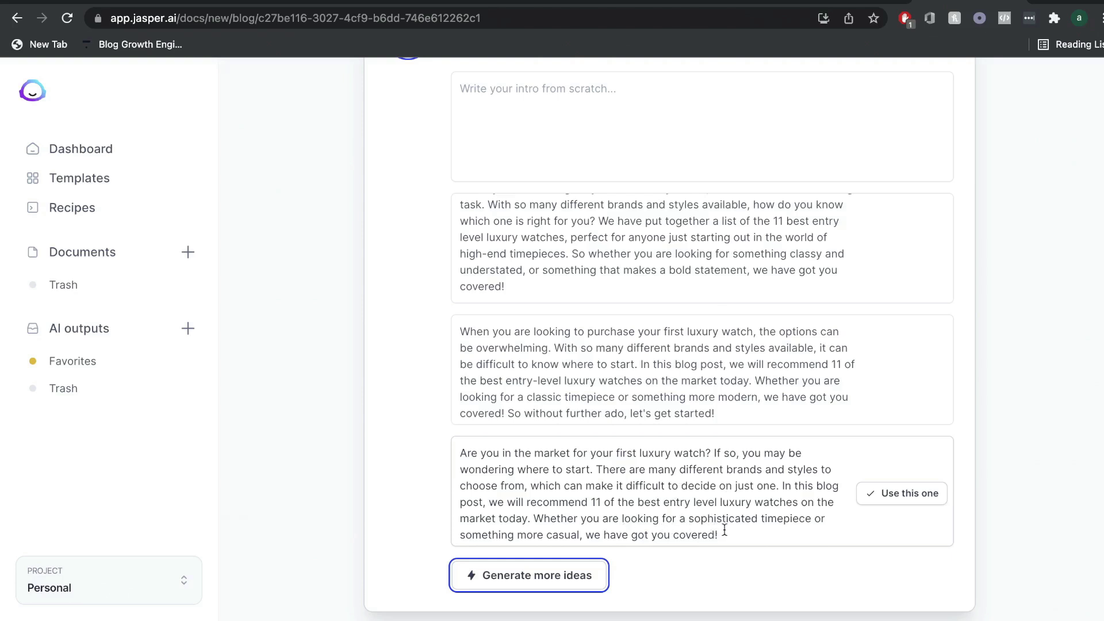
pyautogui.scroll(-1, 761, 530)
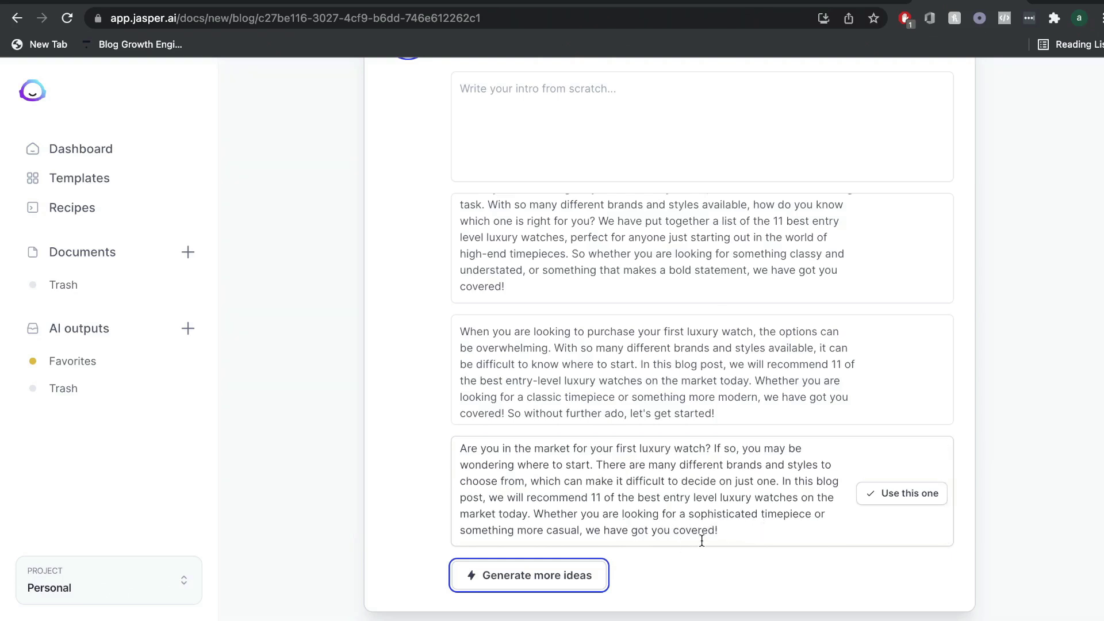
# - Recheck the post's description and title, and use the intro beginning "Are you in the market for your first luxury watch?"
pyautogui.scroll(10, 525, 382)
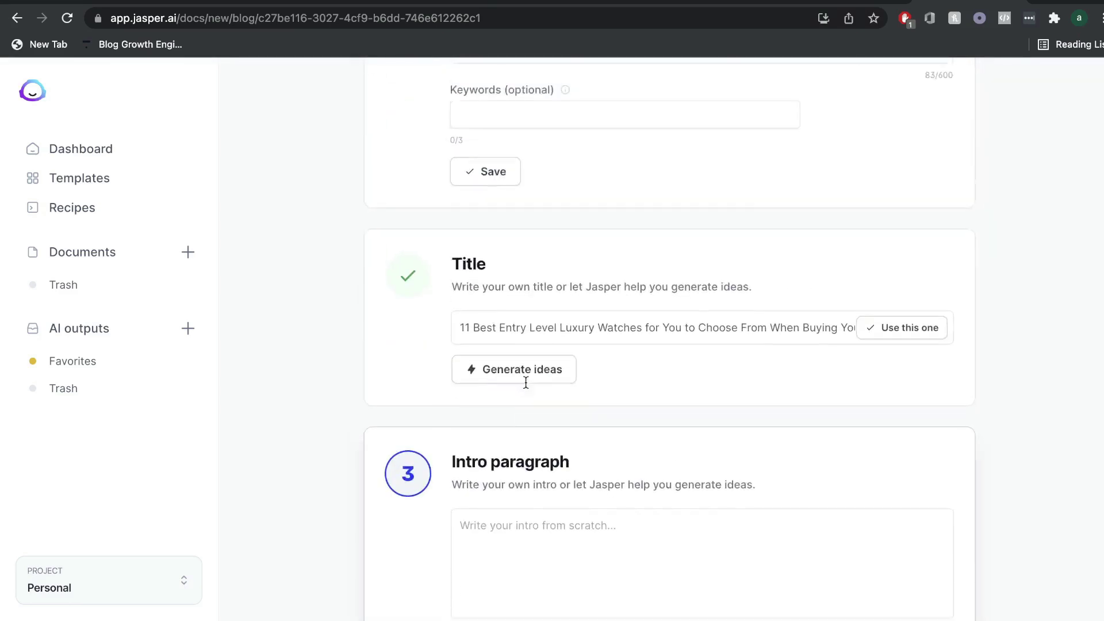
pyautogui.scroll(4, 526, 381)
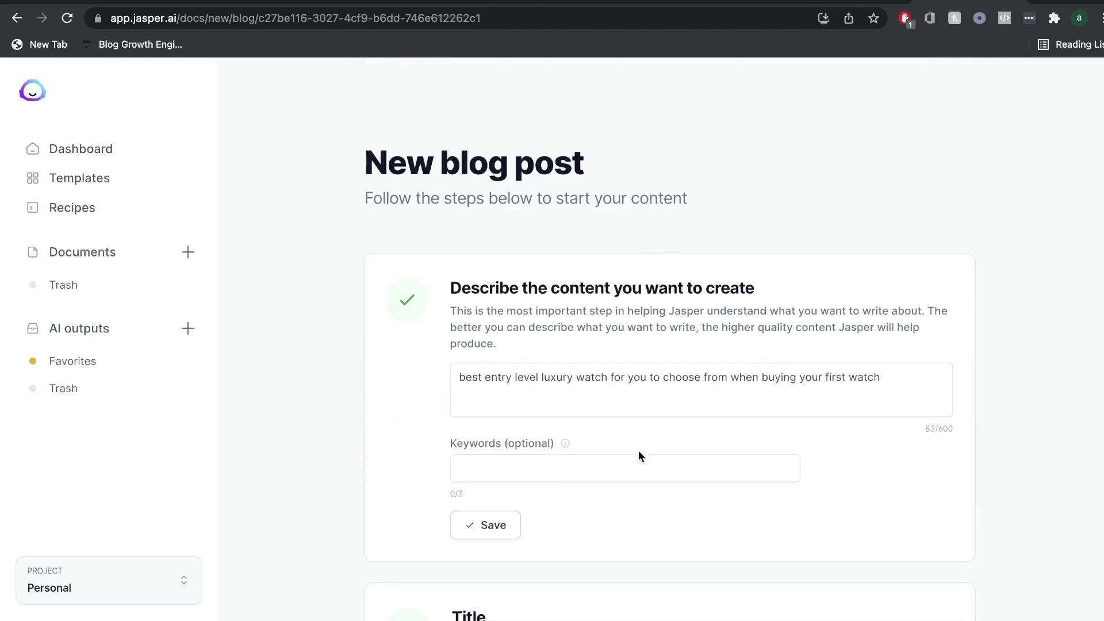
pyautogui.scroll(-15, 639, 454)
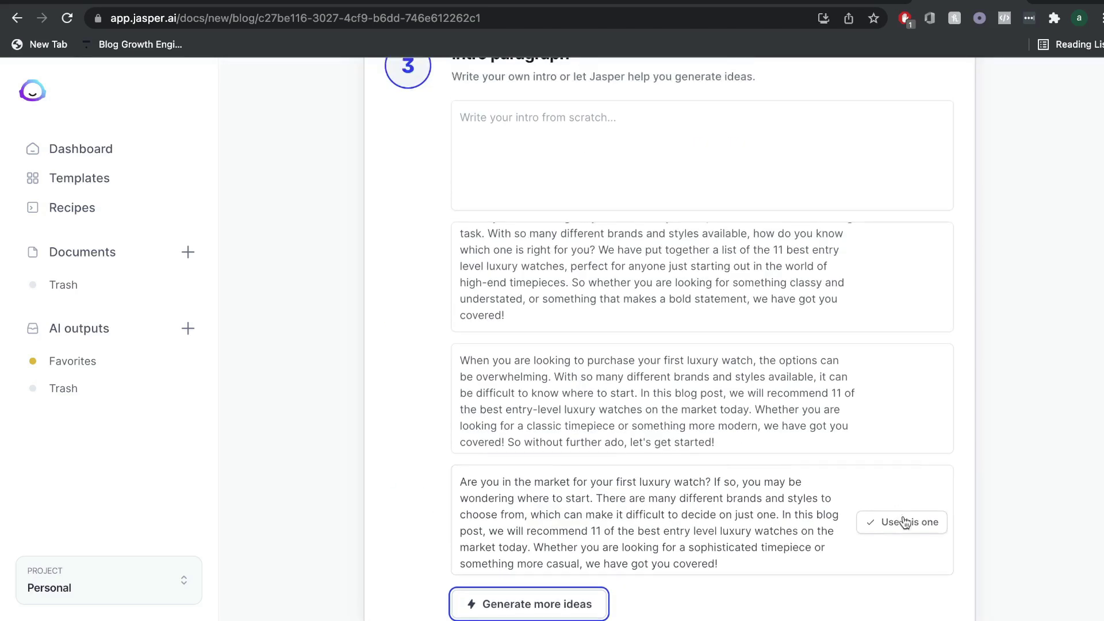
pyautogui.click(906, 524)
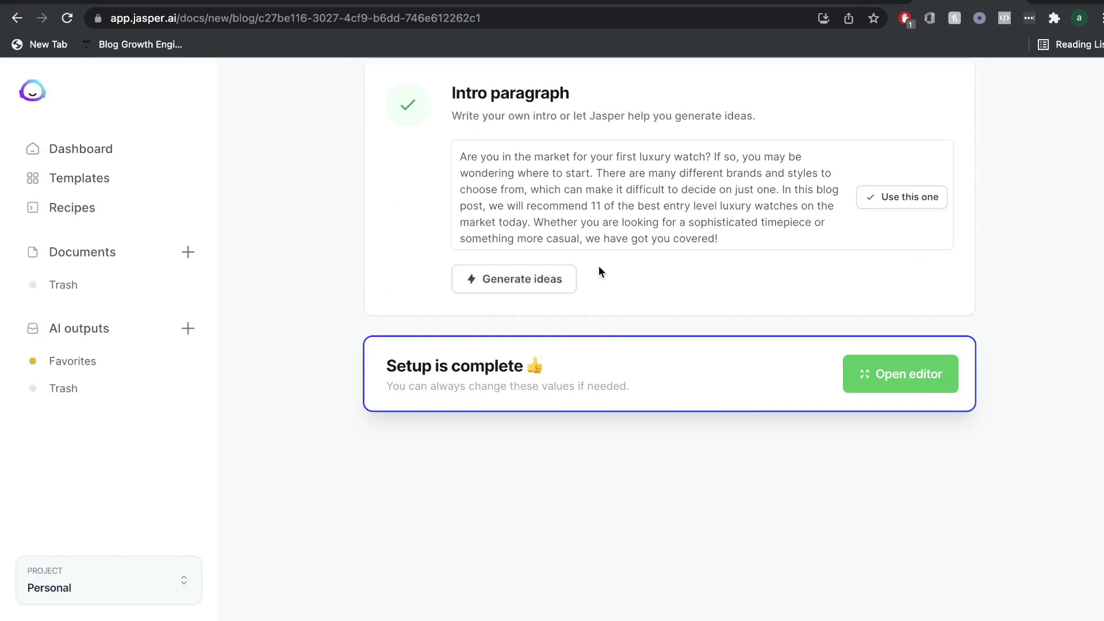
# - Open the blog post in the editor and place the cursor after the end of the intro paragraph
pyautogui.scroll(1, 599, 266)
pyautogui.click(949, 389)
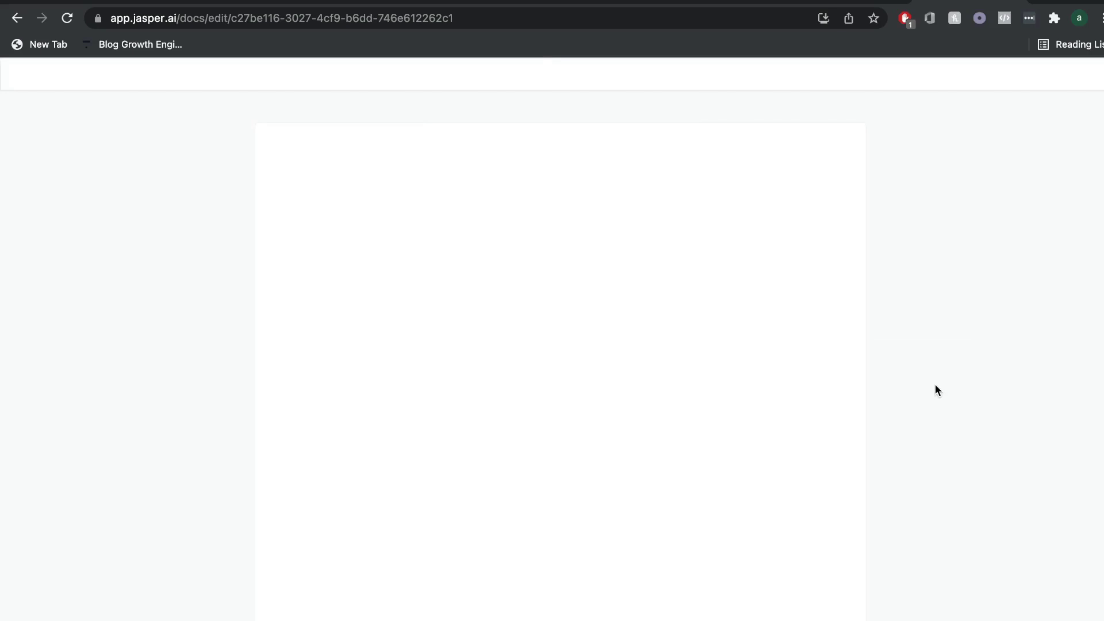
pyautogui.click(902, 291)
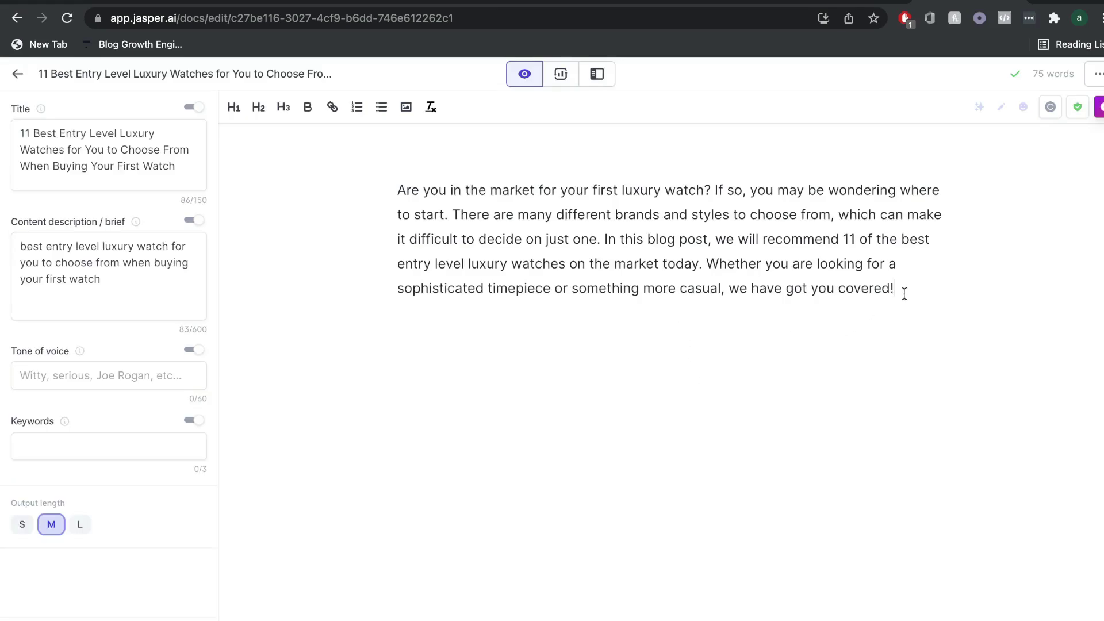
pyautogui.press('Return')
# - Generate a Blog Post Outline in Power mode for the topic "best entry level luxury watch brands"
pyautogui.click(596, 72)
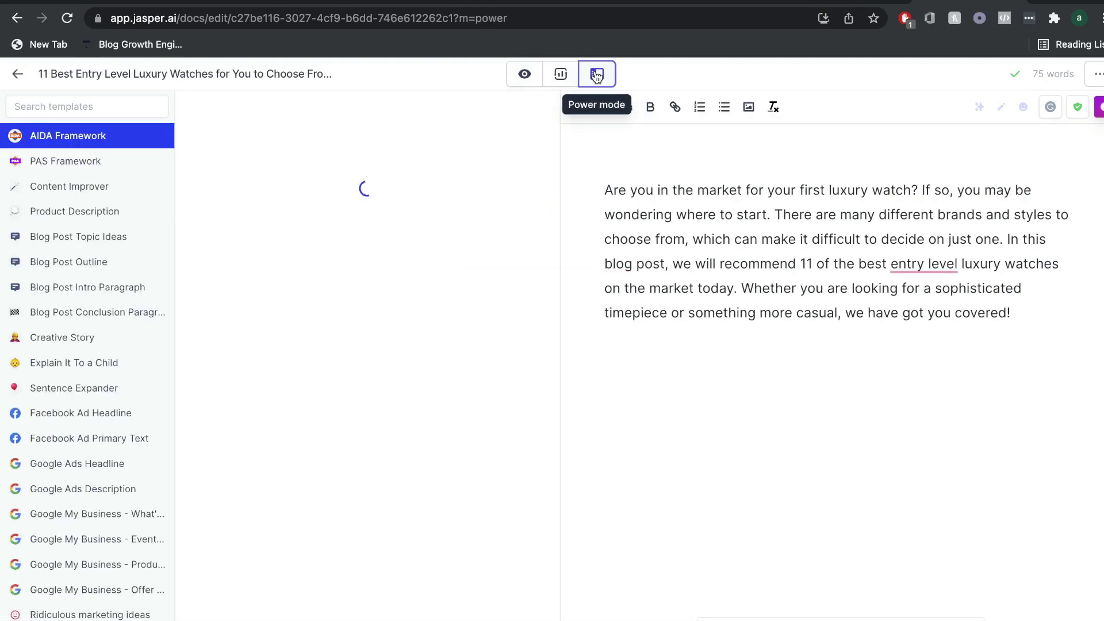
pyautogui.click(109, 265)
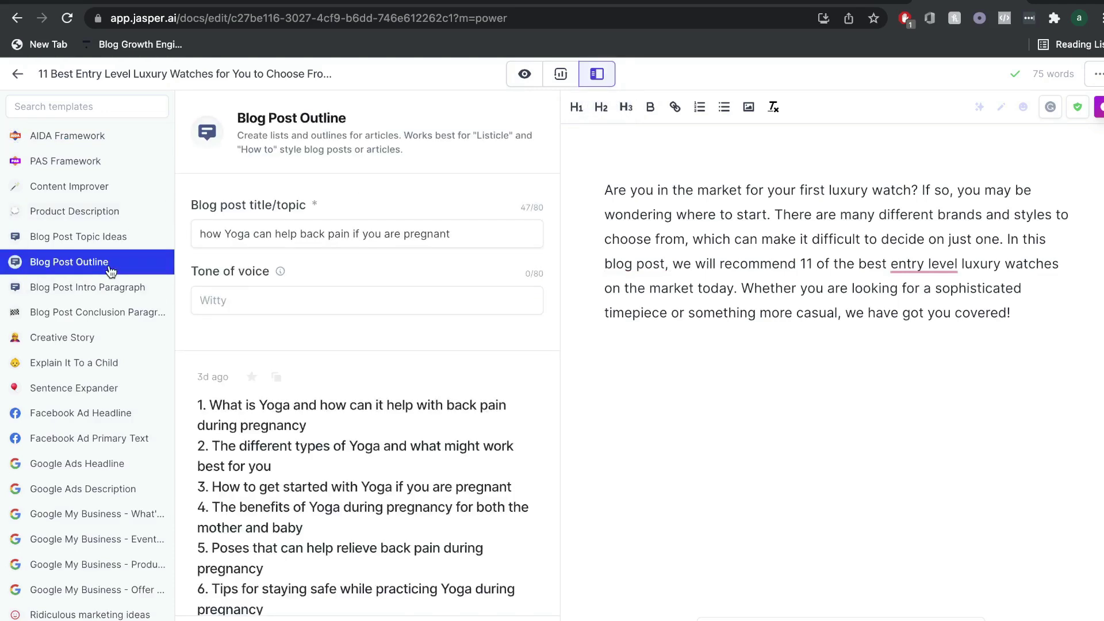
pyautogui.tripleClick(296, 237)
pyautogui.write('best entry level luxury watch')
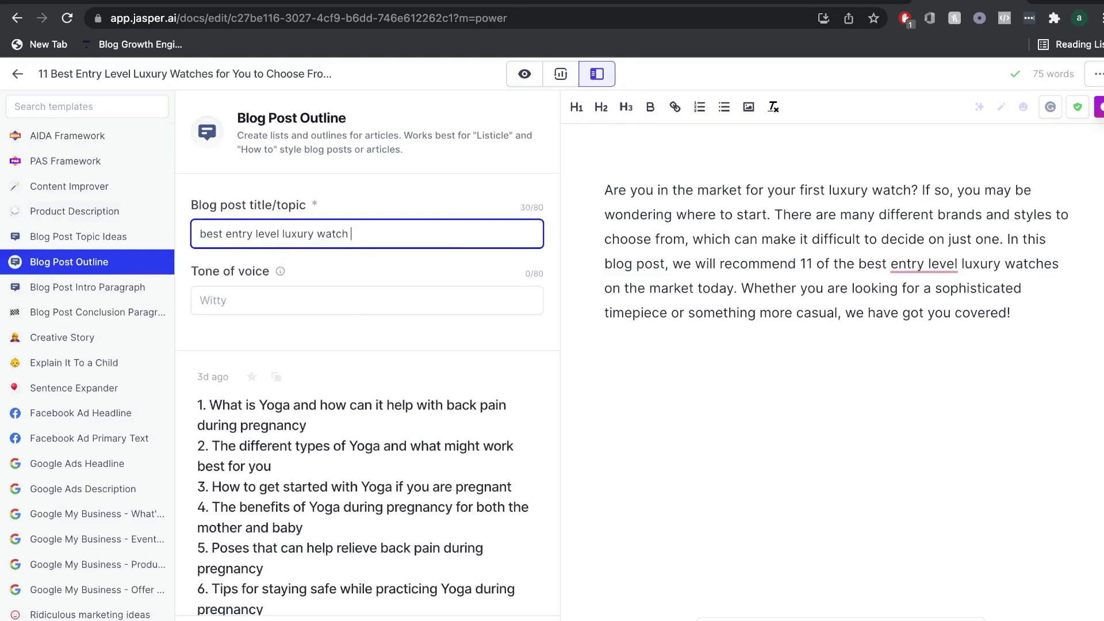
pyautogui.write('brands')
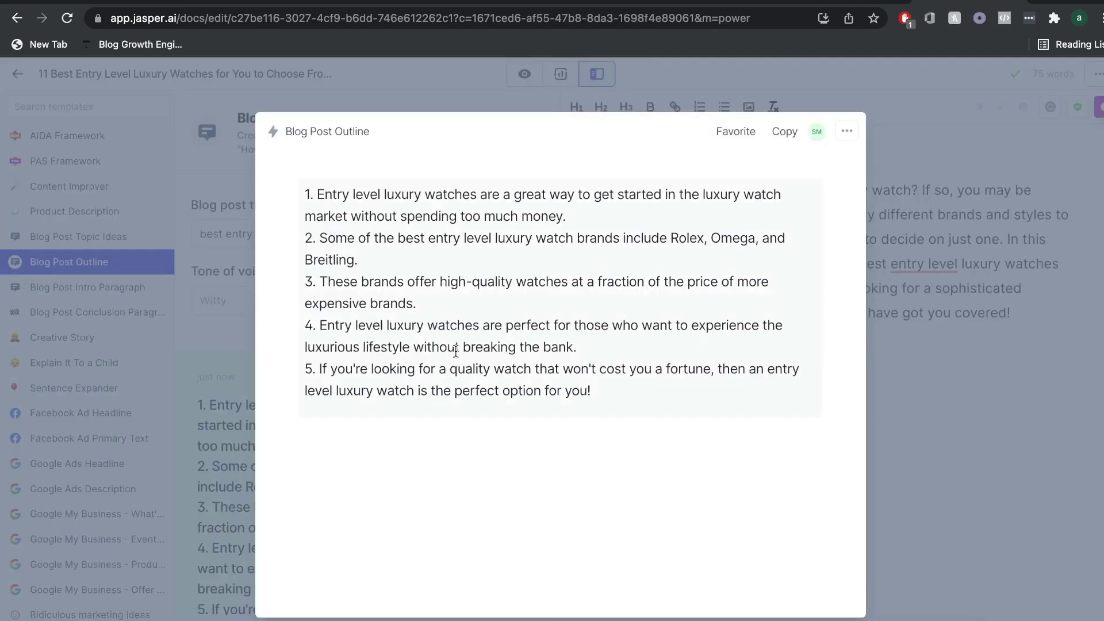
# - Copy the entire generated five-point outline and paste it below the intro paragraph in the document
pyautogui.moveTo(627, 397); pyautogui.dragTo(295, 190)
pyautogui.hotkey('ctrl', 'c')
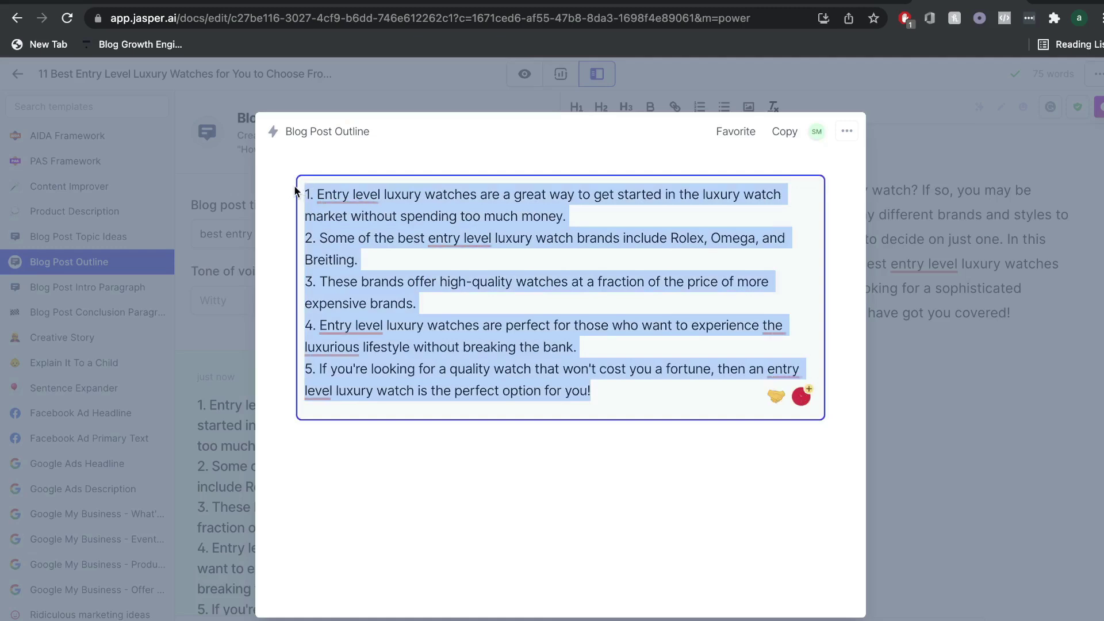
pyautogui.click(934, 297)
pyautogui.click(1021, 328)
pyautogui.press('Return')
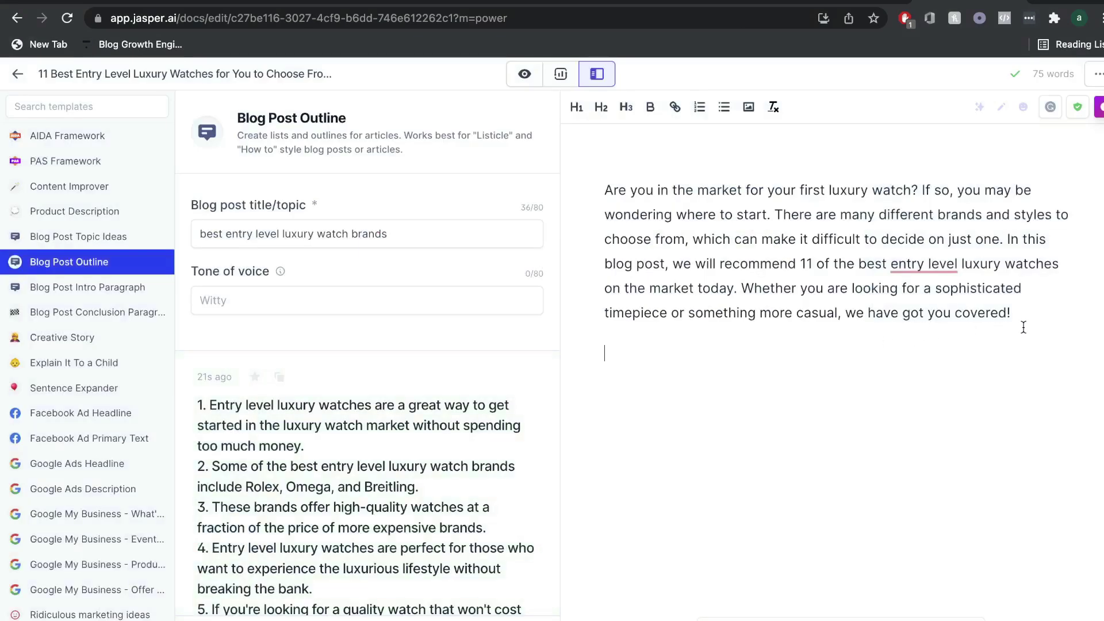
pyautogui.hotkey('ctrl', 'v')
pyautogui.scroll(-2, 731, 384)
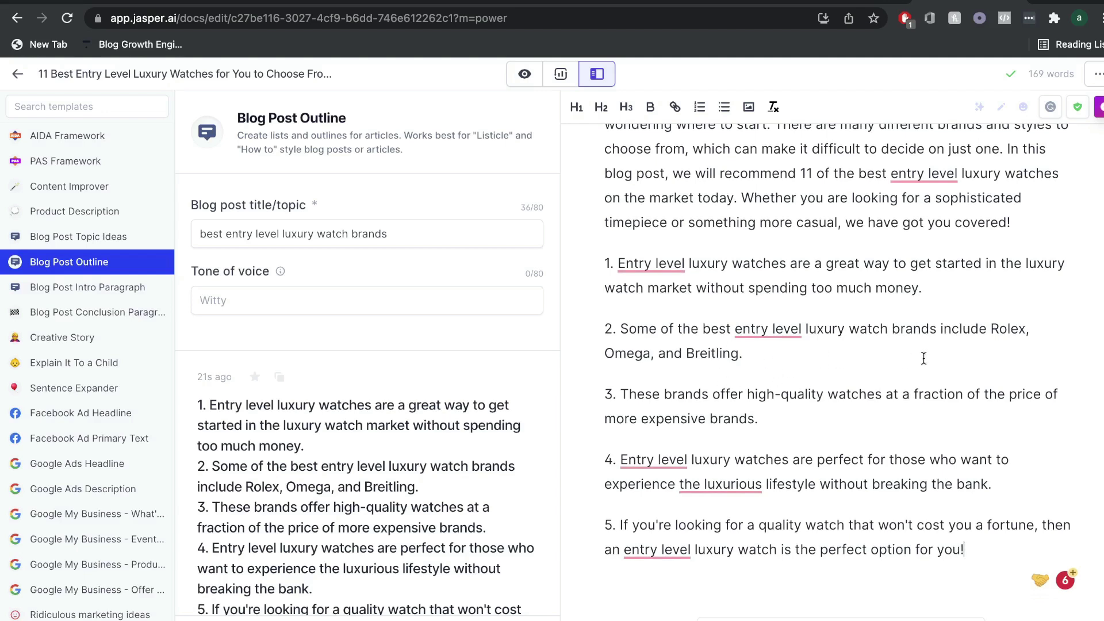
# - Put "Rolex, Omega, and Breitling." on its own line and remove the number from the fifth outline point
pyautogui.press('Return')
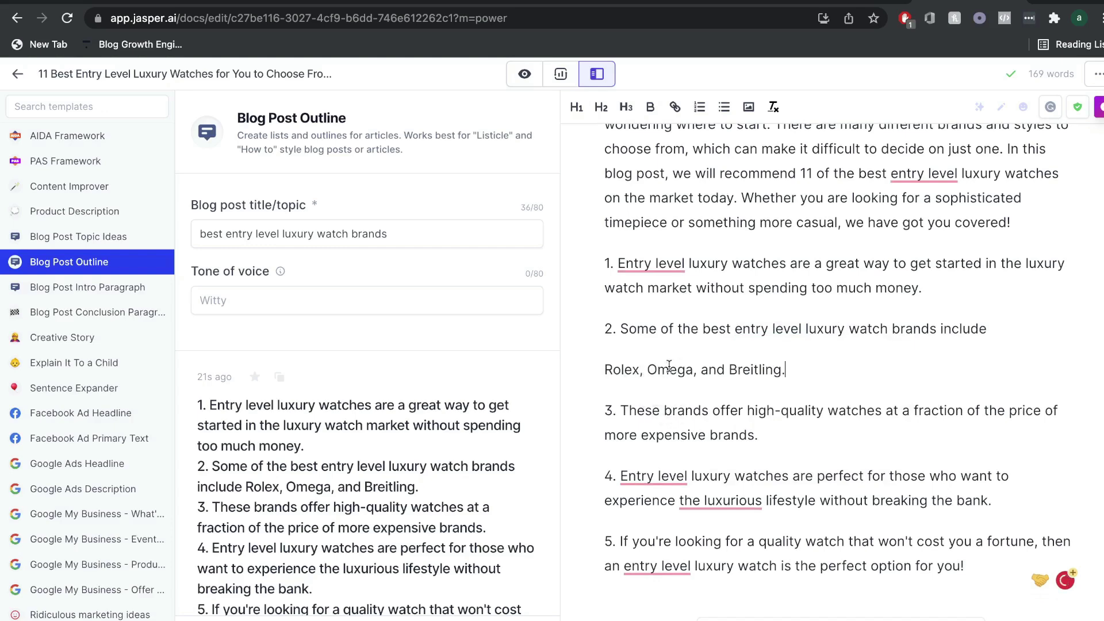
pyautogui.scroll(-1, 791, 376)
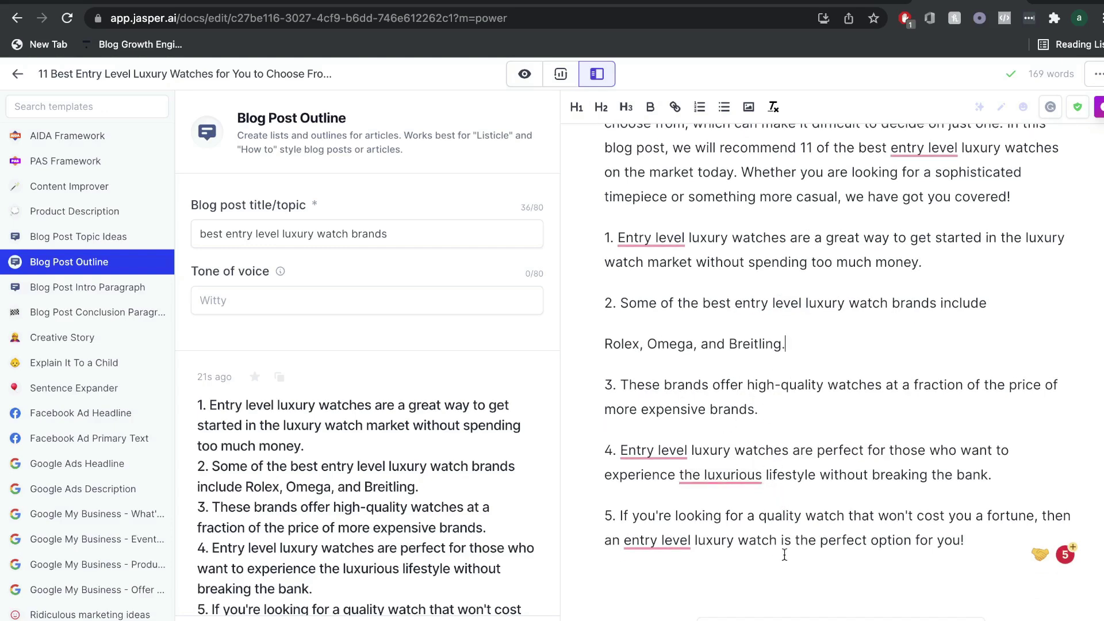
pyautogui.click(615, 515)
pyautogui.press('BackSpace')
pyautogui.press('BackSpace')
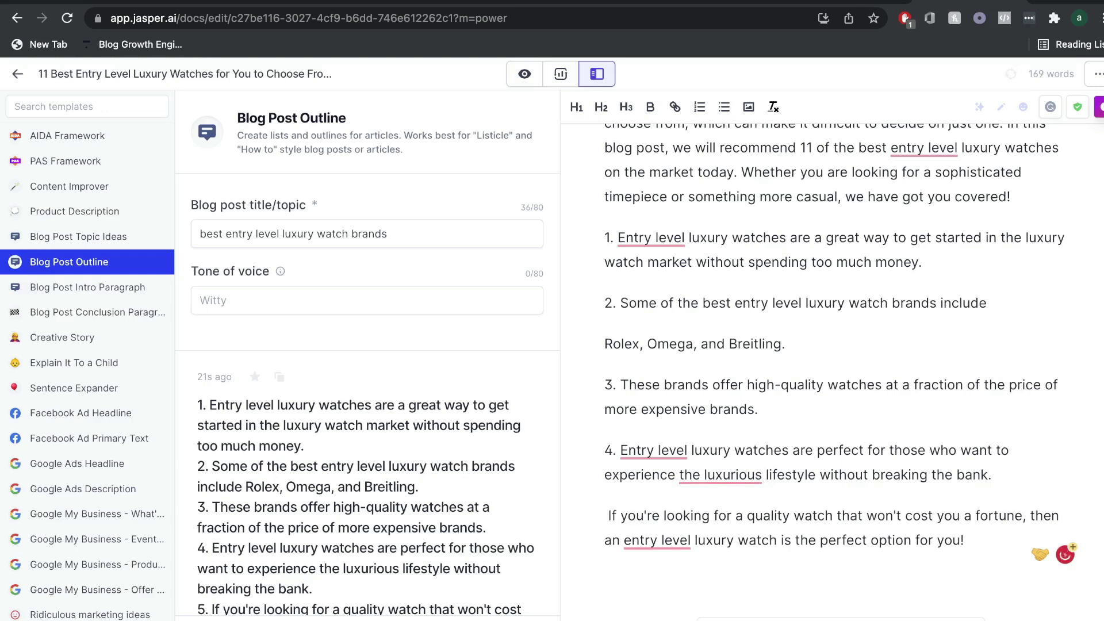
# - Remove the numbers from the fourth and third outline points and switch the document to Focus mode
pyautogui.click(614, 450)
pyautogui.press('BackSpace')
pyautogui.press('BackSpace')
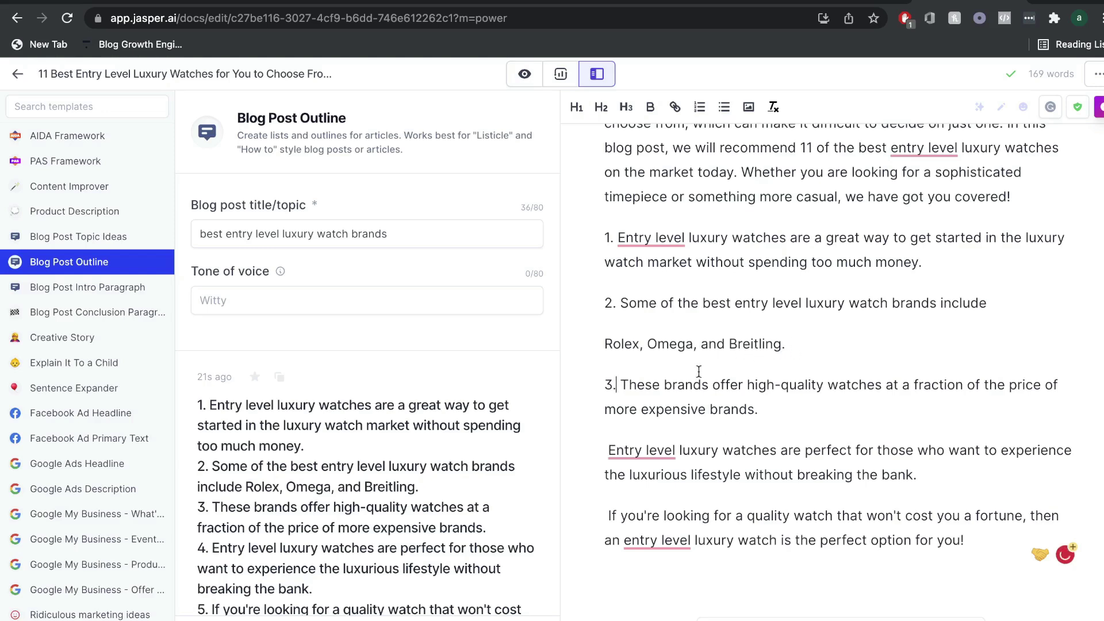
pyautogui.press('BackSpace')
pyautogui.press('BackSpace')
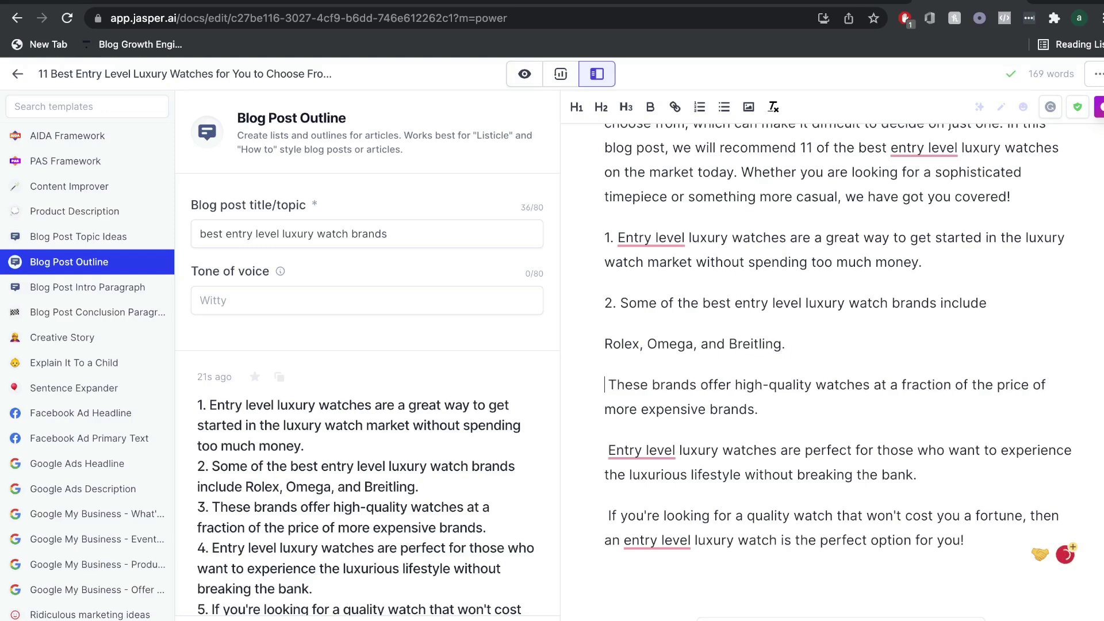
pyautogui.press('BackSpace')
pyautogui.click(525, 73)
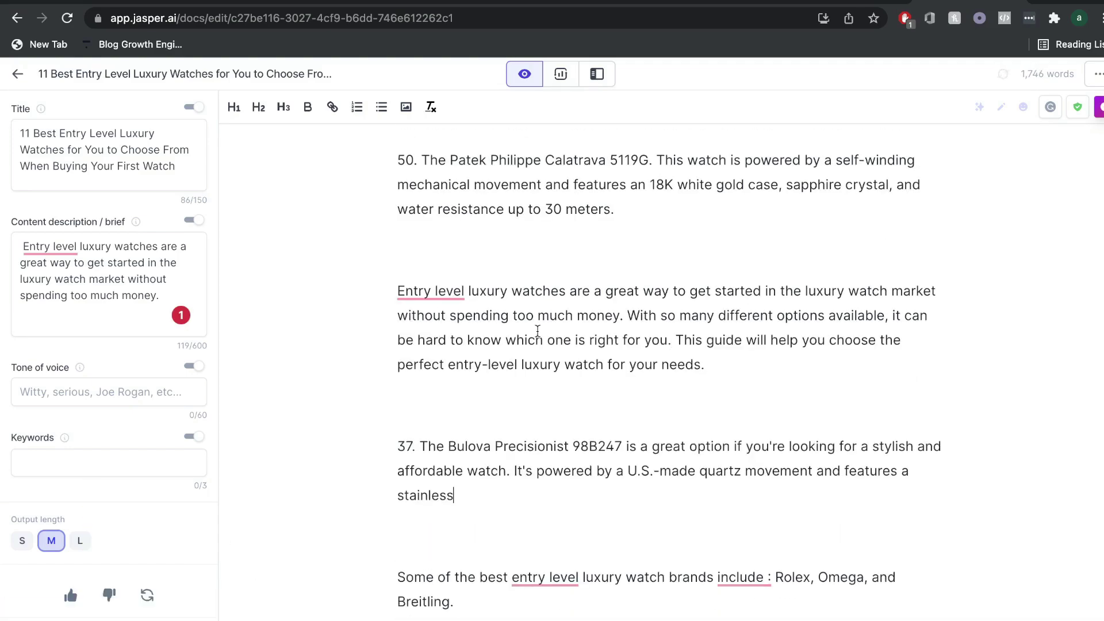
# - Review the generated watch descriptions in the article, from the Omega Seamaster Diver 300M through the Citizen Eco-Drive
pyautogui.scroll(-5, 299, 416)
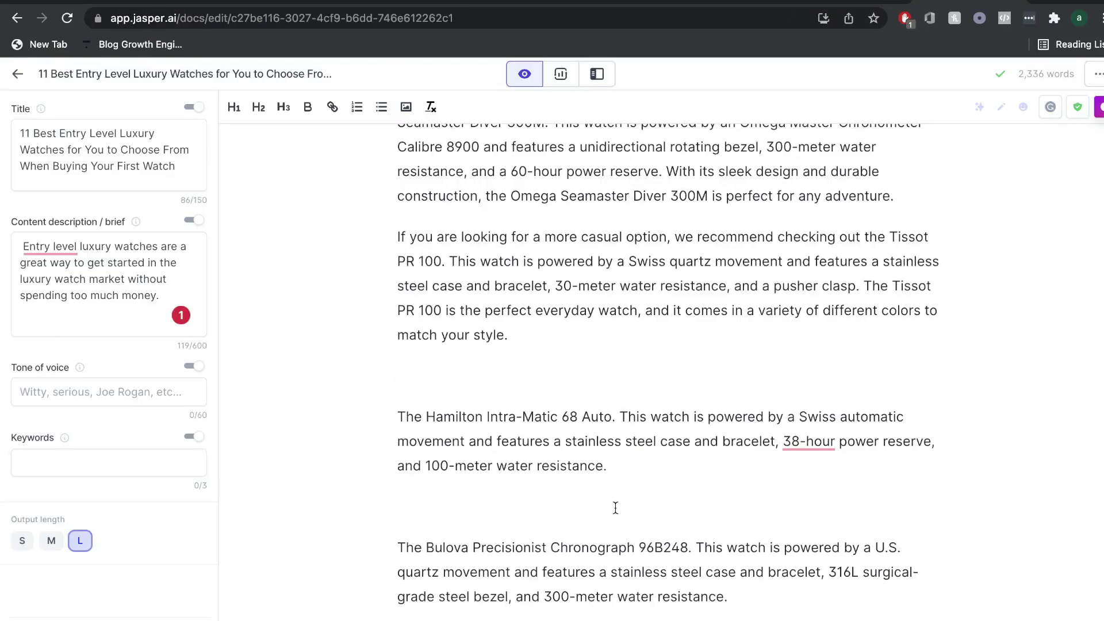
pyautogui.scroll(1, 615, 507)
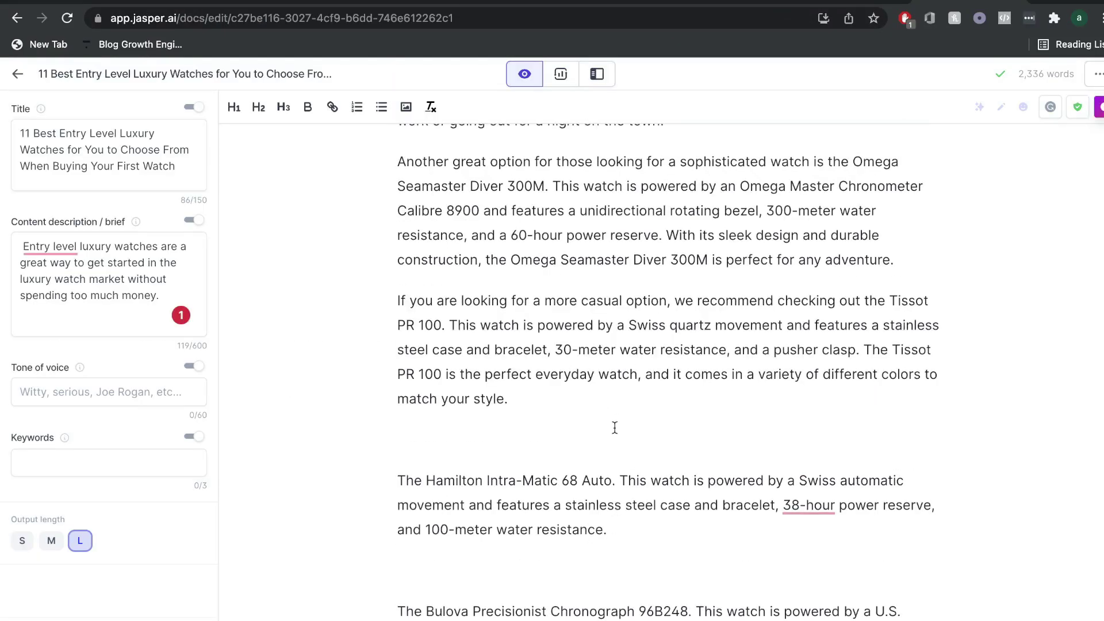
pyautogui.scroll(-8, 614, 426)
pyautogui.scroll(-18, 614, 428)
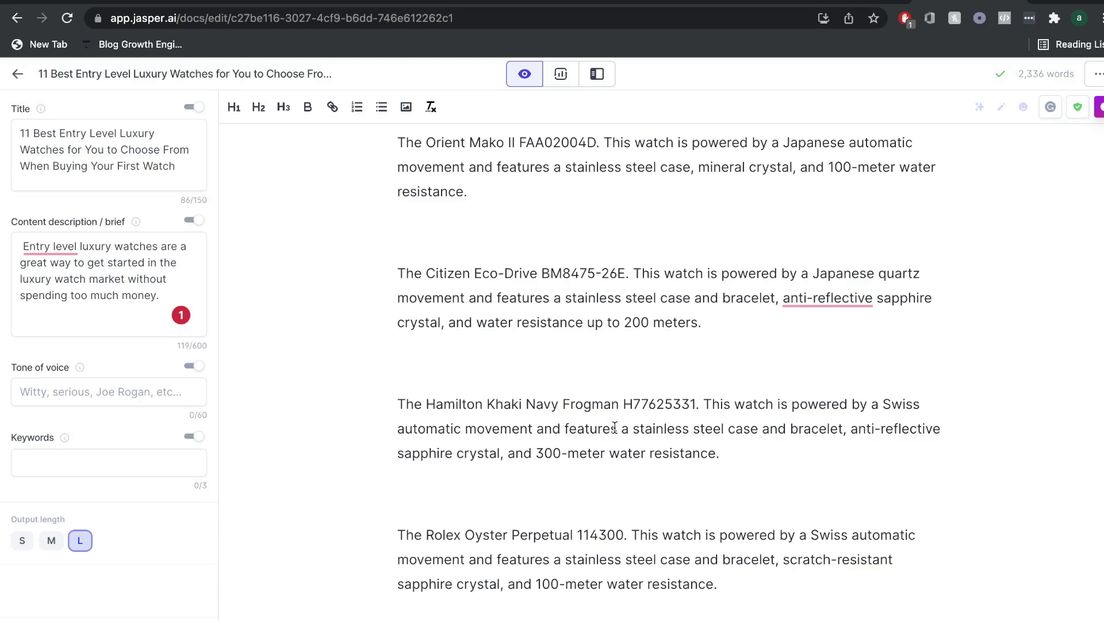
pyautogui.scroll(-15, 614, 427)
pyautogui.click(401, 525)
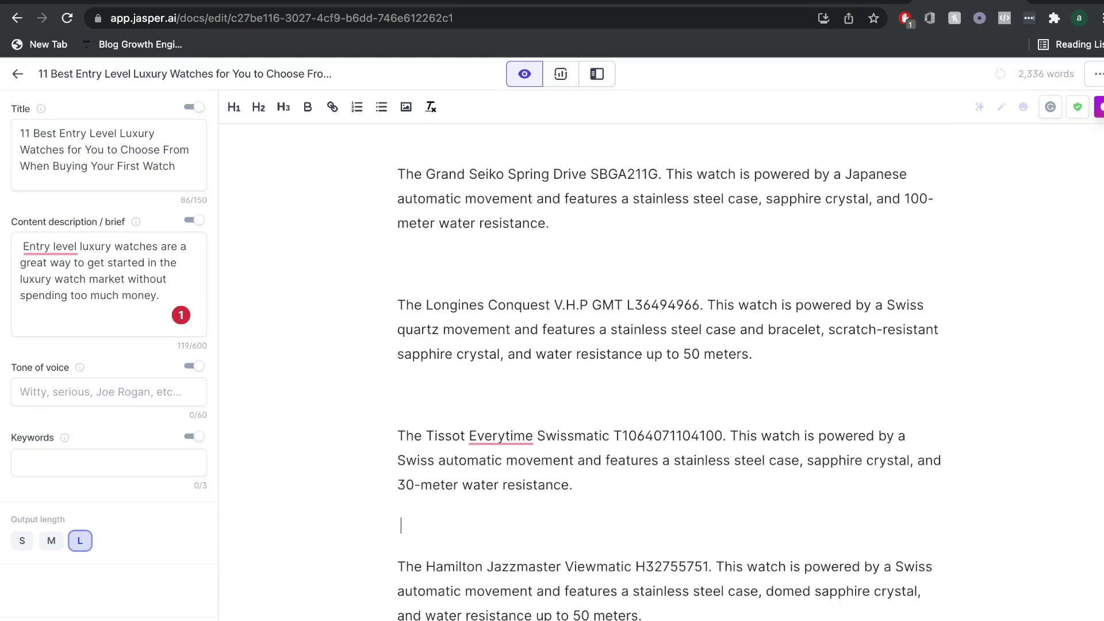
pyautogui.scroll(7, 448, 384)
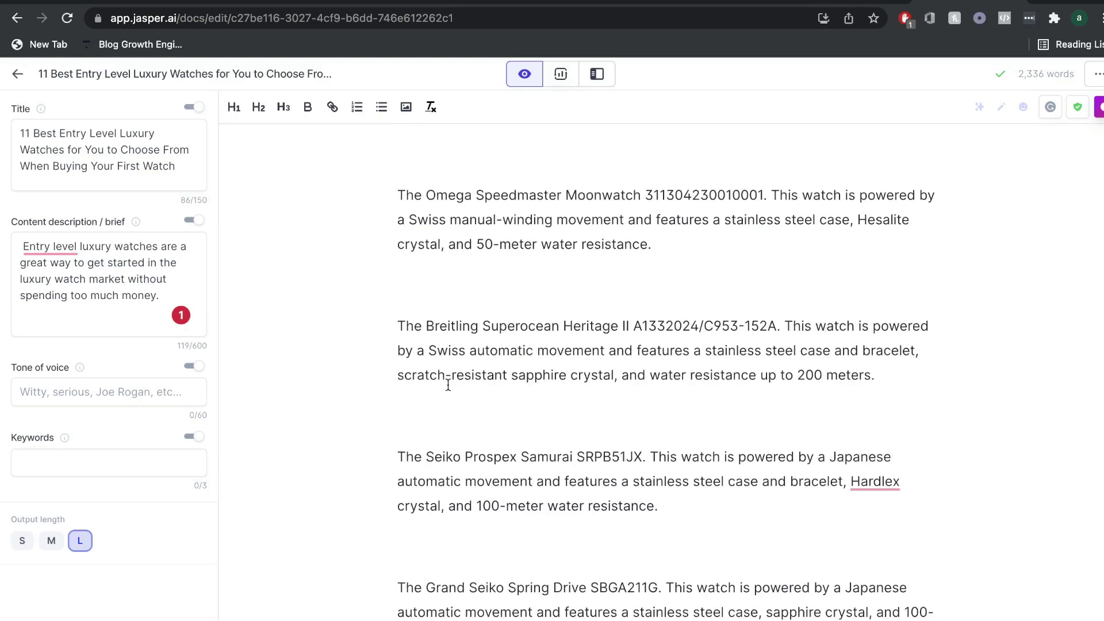
pyautogui.scroll(3, 448, 384)
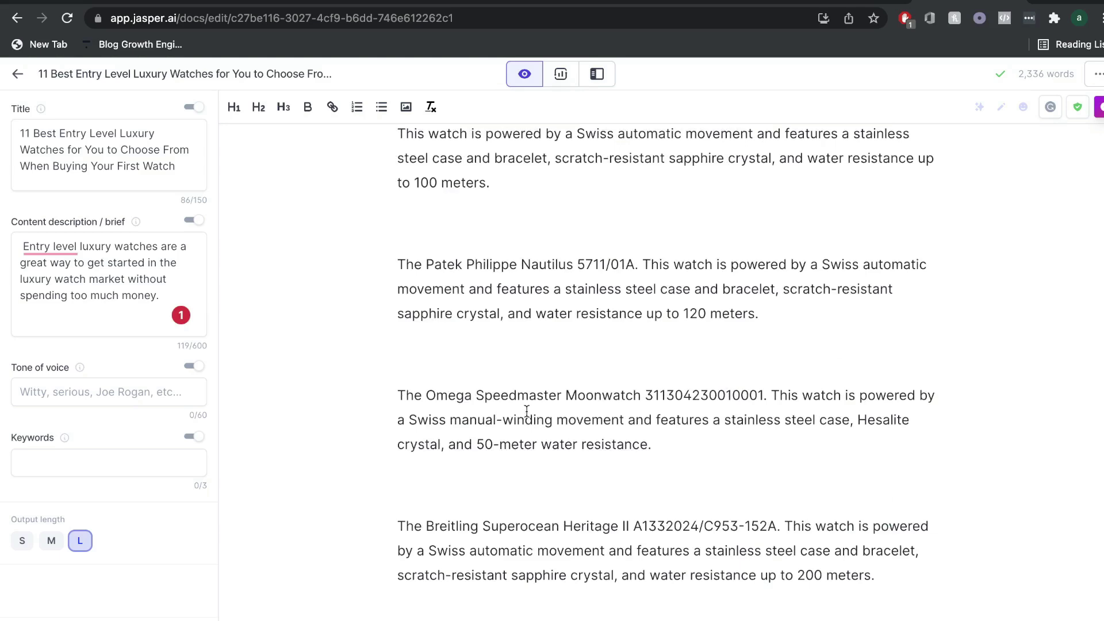
pyautogui.scroll(4, 527, 410)
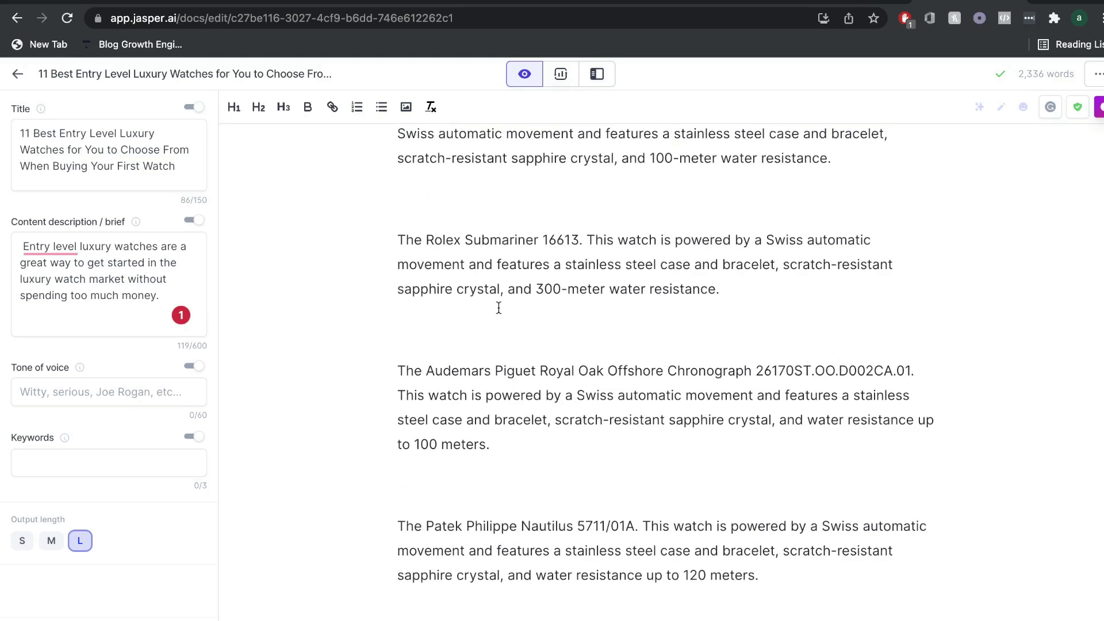
pyautogui.scroll(3, 498, 310)
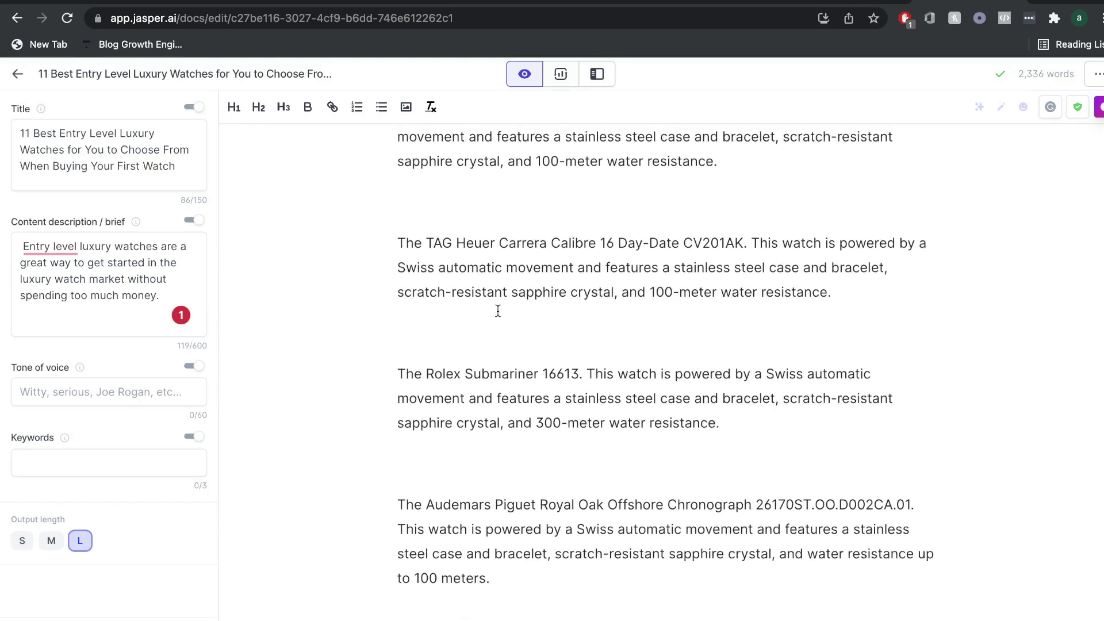
pyautogui.scroll(-14, 541, 473)
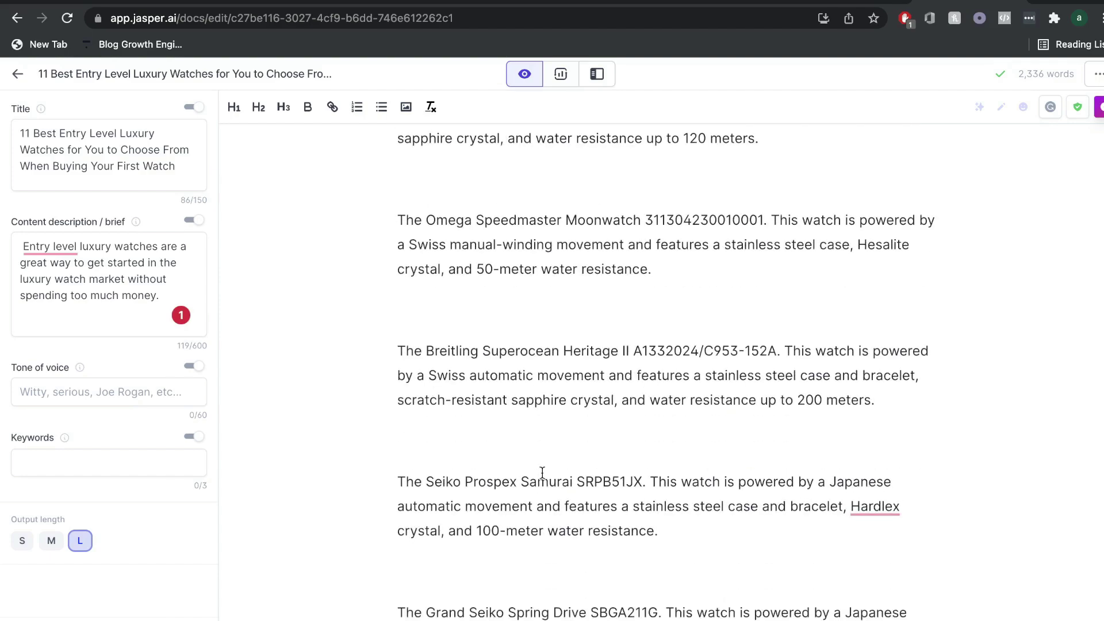
pyautogui.scroll(-10, 580, 448)
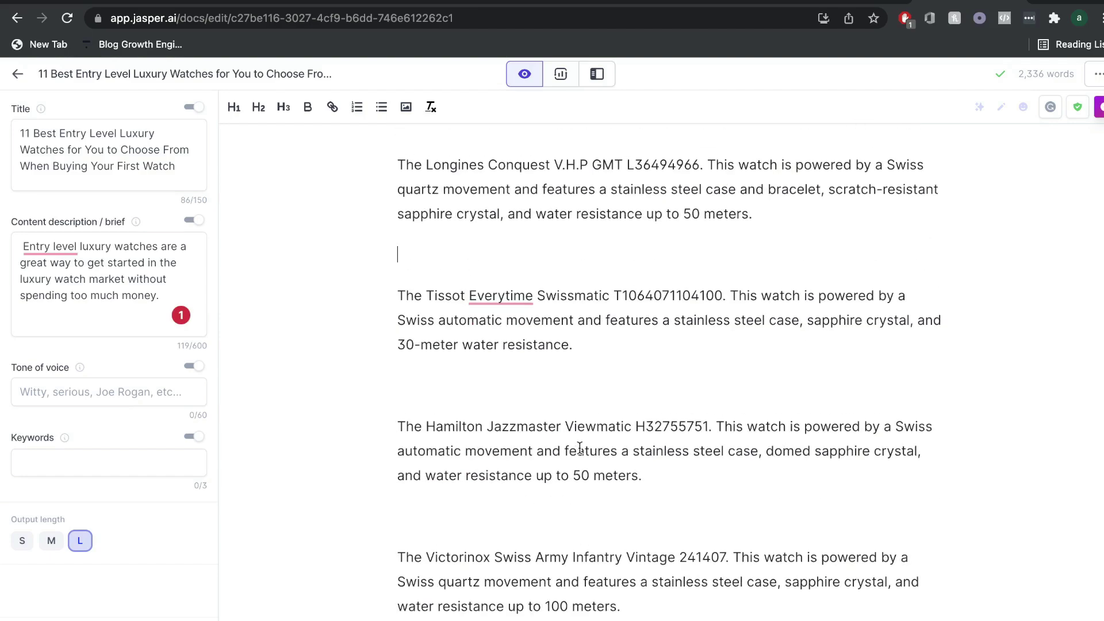
pyautogui.scroll(-5, 602, 409)
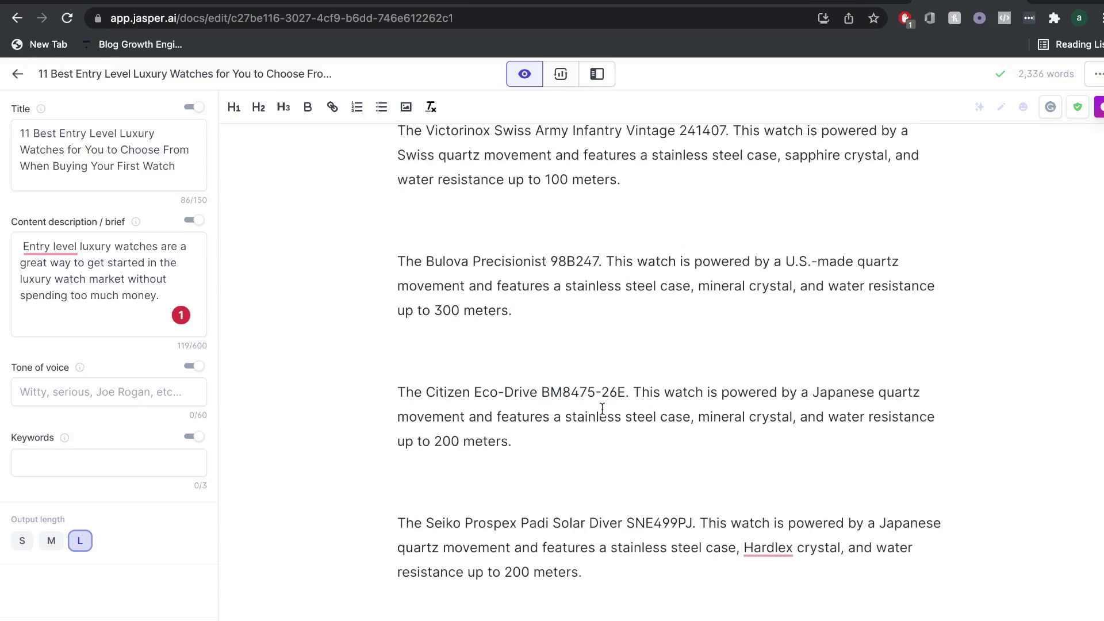
# - Examine the listed models, highlighting the Citizen Eco-Drive, Seiko Prospex Padi Solar Diver, Orient Mako II and Citizen Promaster names
pyautogui.moveTo(426, 396); pyautogui.dragTo(549, 400)
pyautogui.scroll(-2, 557, 486)
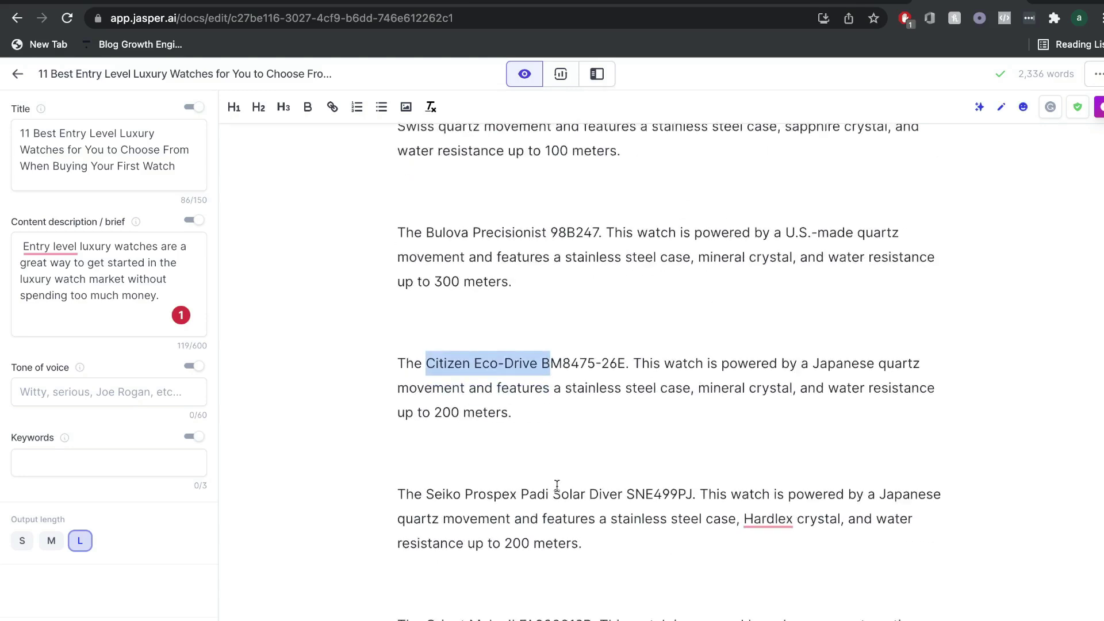
pyautogui.moveTo(435, 446); pyautogui.dragTo(610, 454)
pyautogui.scroll(-2, 610, 453)
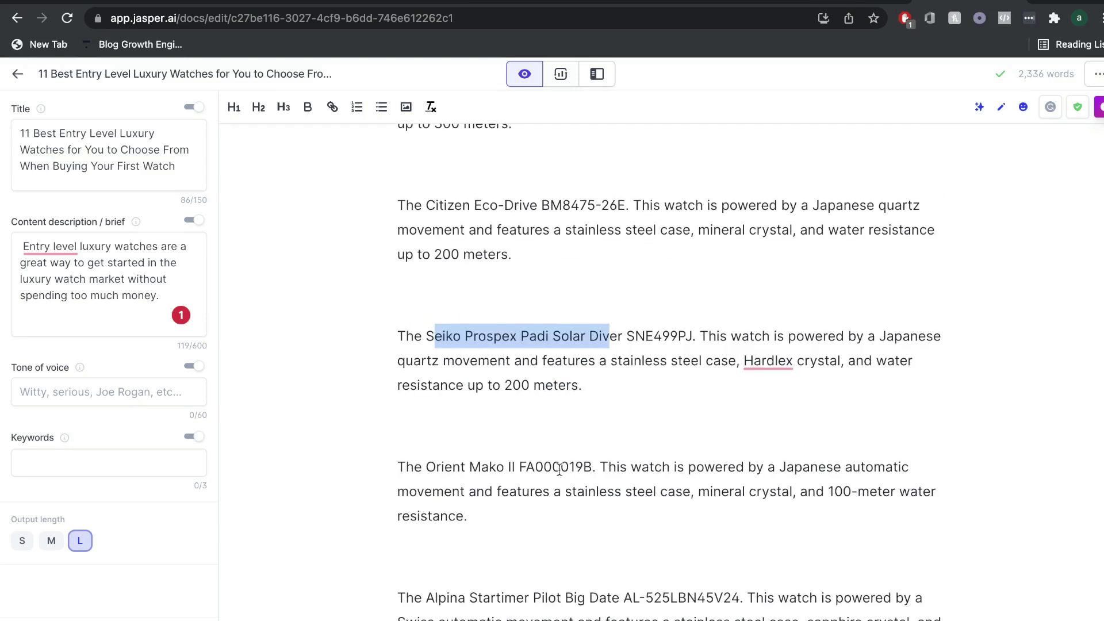
pyautogui.moveTo(423, 468); pyautogui.dragTo(545, 469)
pyautogui.scroll(-1, 664, 478)
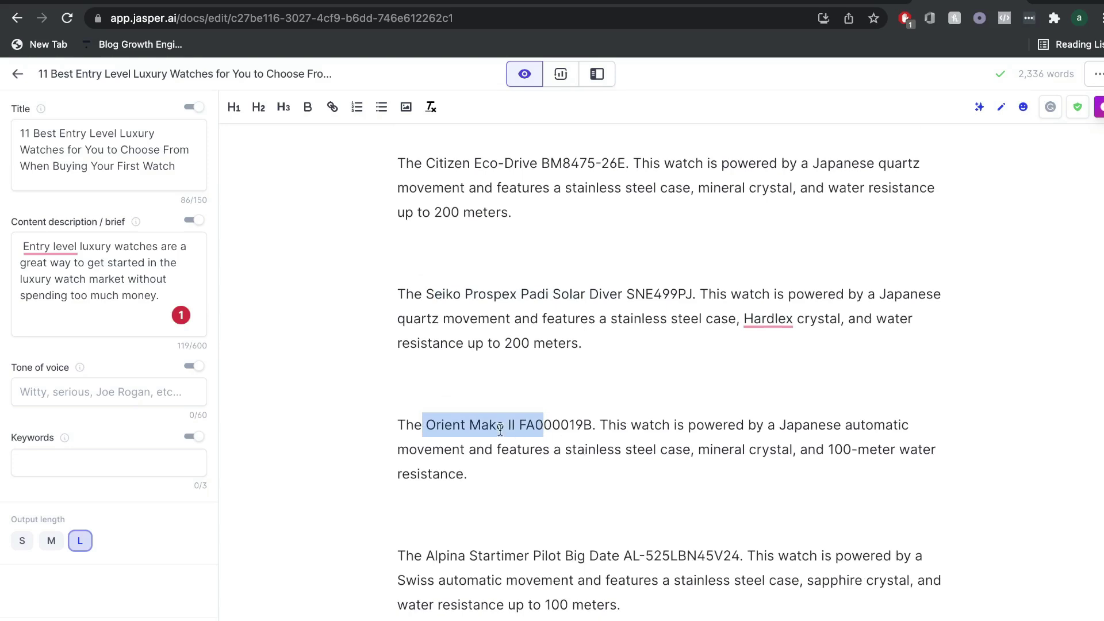
pyautogui.scroll(-1, 519, 479)
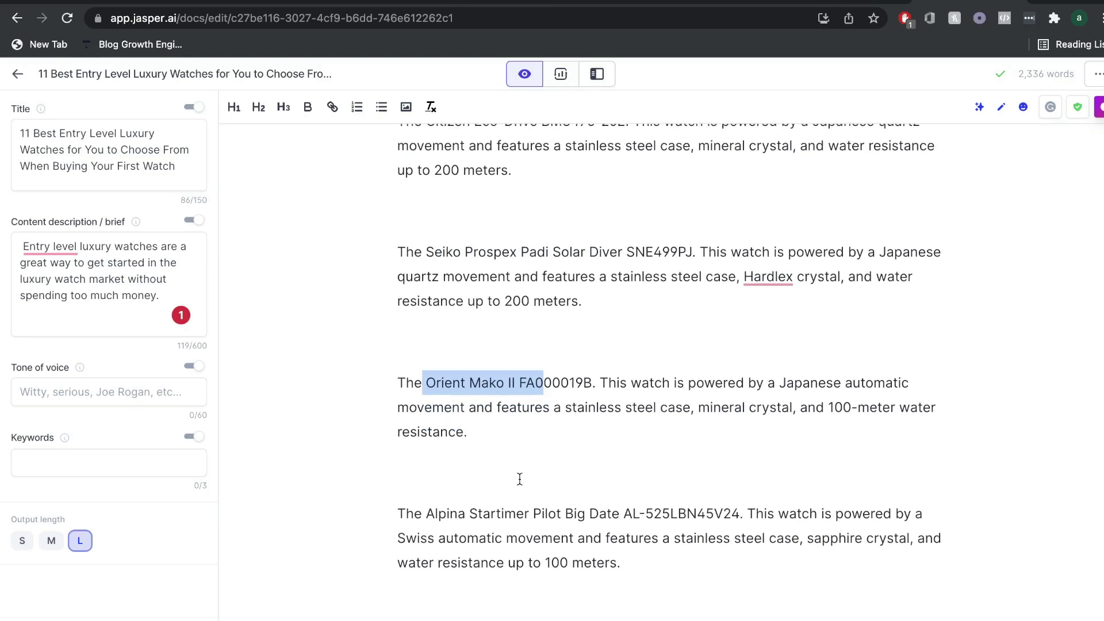
pyautogui.scroll(-12, 532, 446)
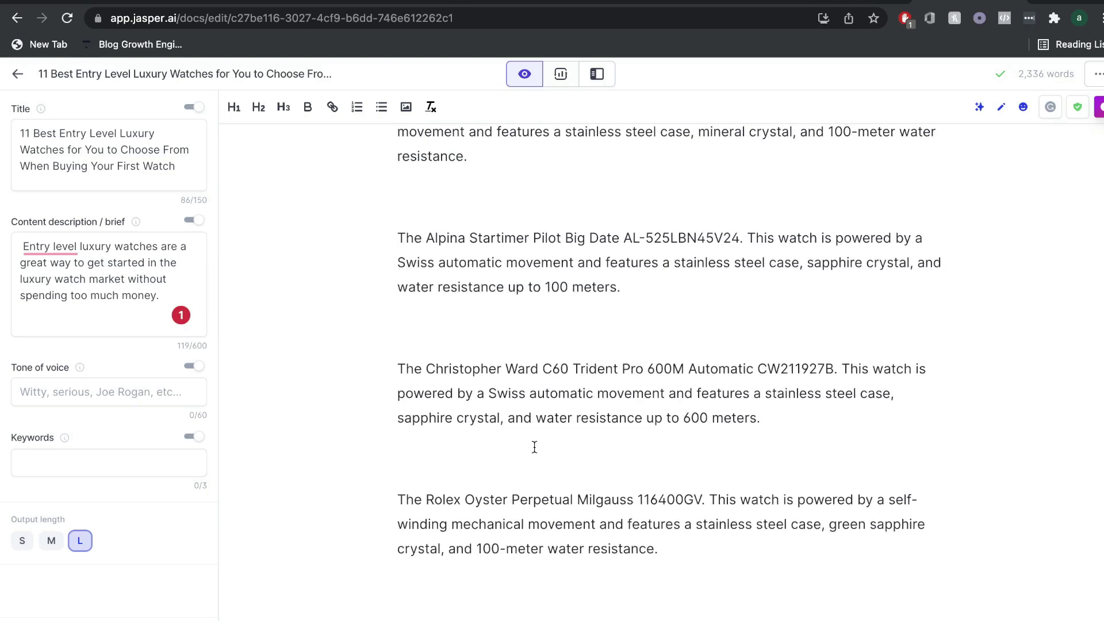
pyautogui.scroll(-4, 554, 352)
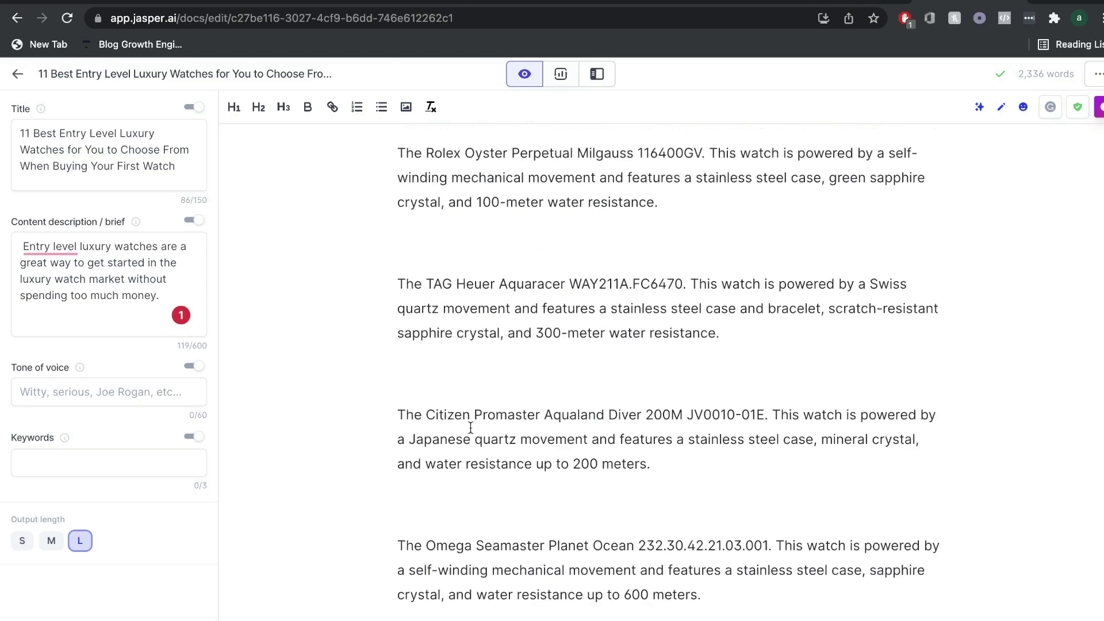
pyautogui.moveTo(426, 417); pyautogui.dragTo(482, 418)
pyautogui.scroll(-5, 481, 418)
pyautogui.scroll(-12, 481, 418)
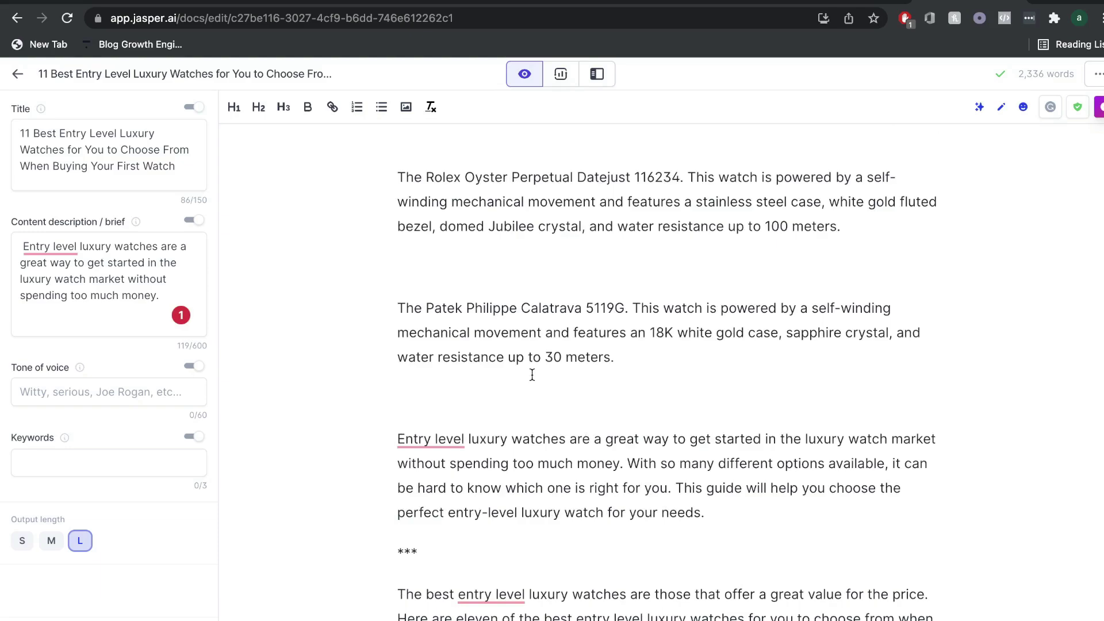
# - Look over the rest of the article, including the STRAP, WATCH MOVEMENT, QUALITY and WATER RESISTANCE sections
pyautogui.scroll(20, 532, 374)
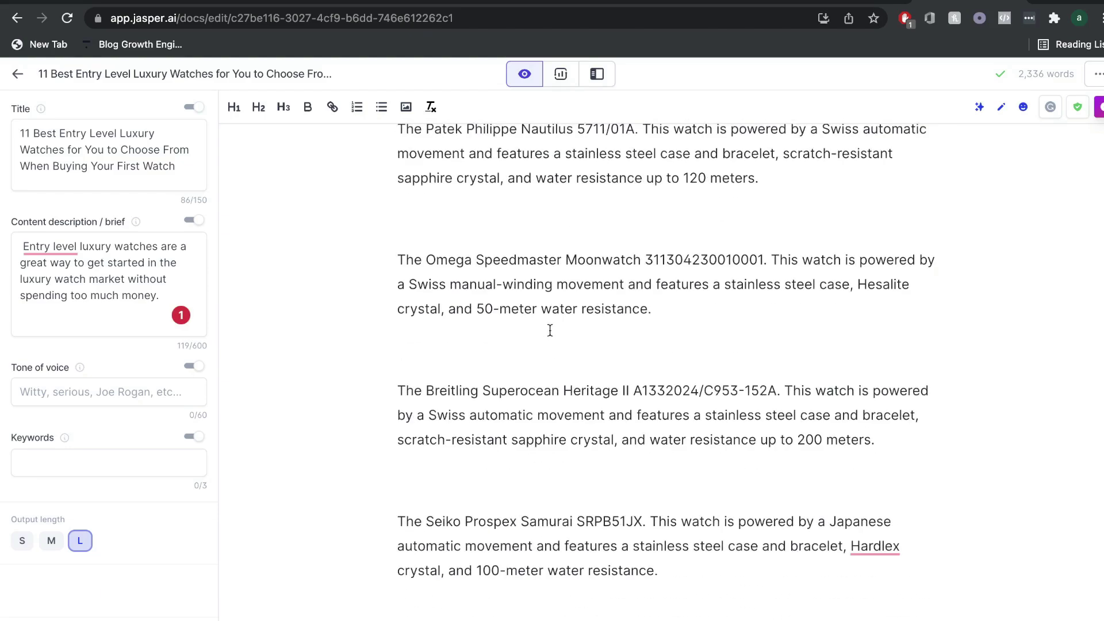
pyautogui.scroll(20, 550, 330)
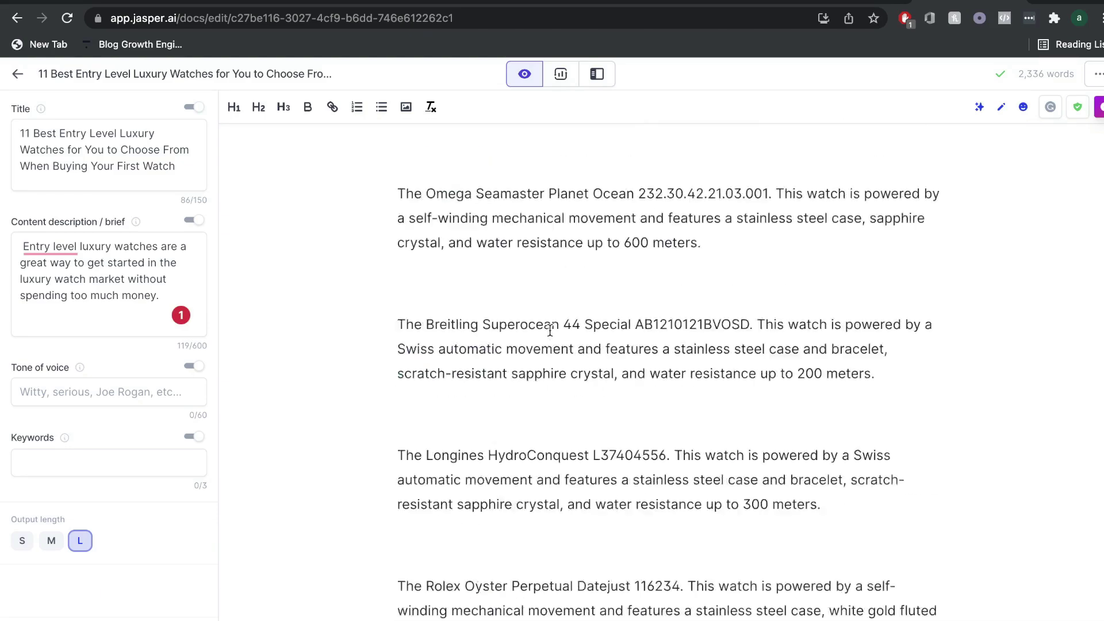
pyautogui.scroll(-20, 550, 329)
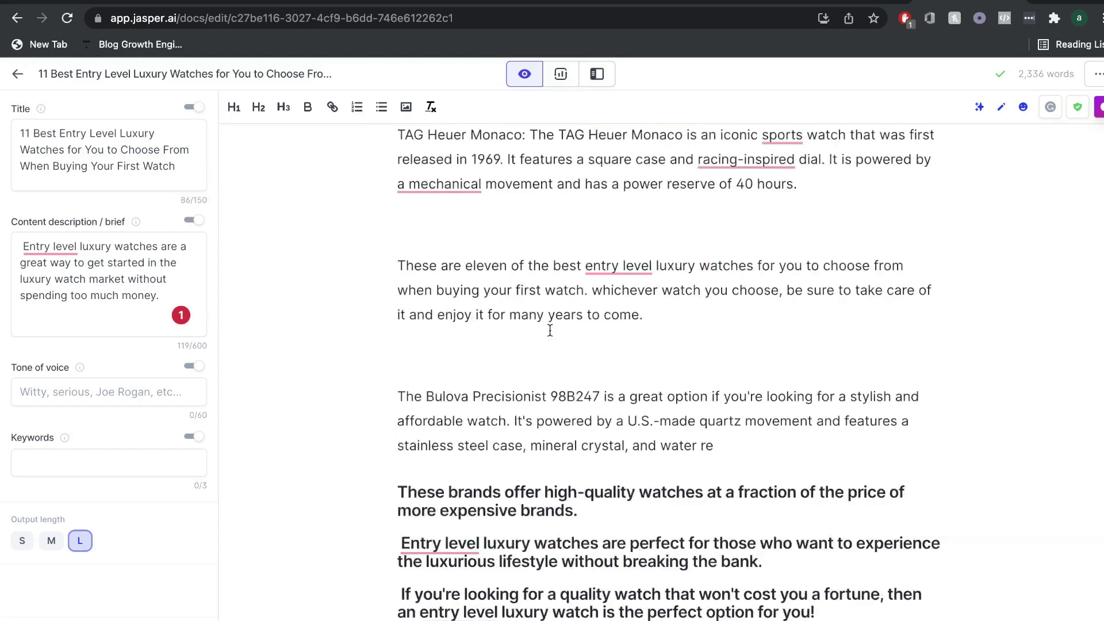
pyautogui.scroll(-6, 550, 330)
pyautogui.scroll(1, 559, 349)
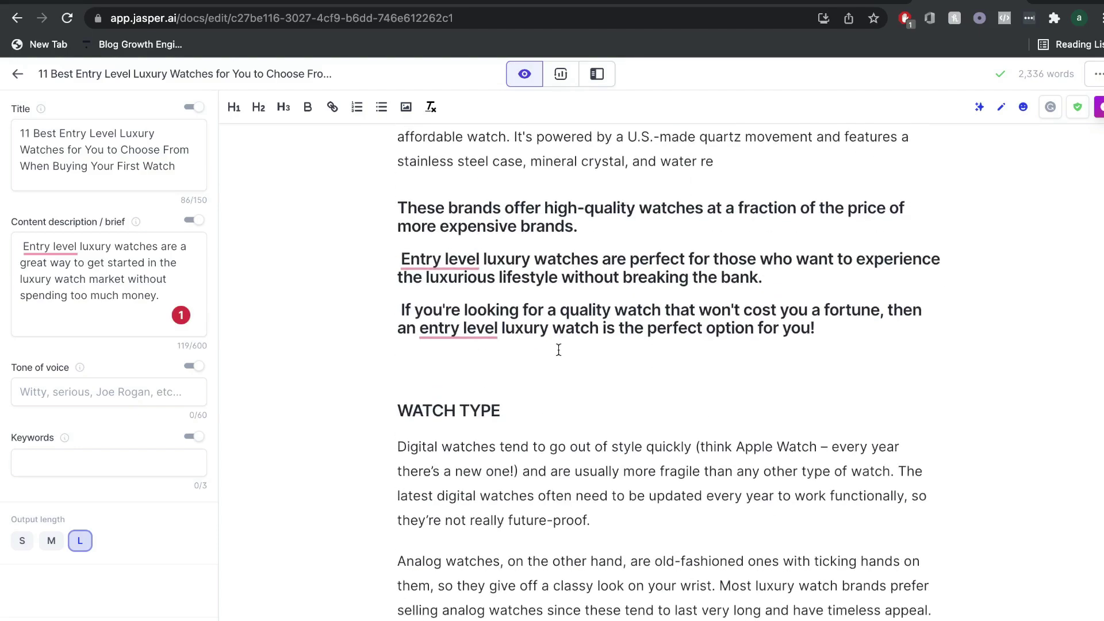
pyautogui.scroll(-7, 558, 349)
pyautogui.click(409, 279)
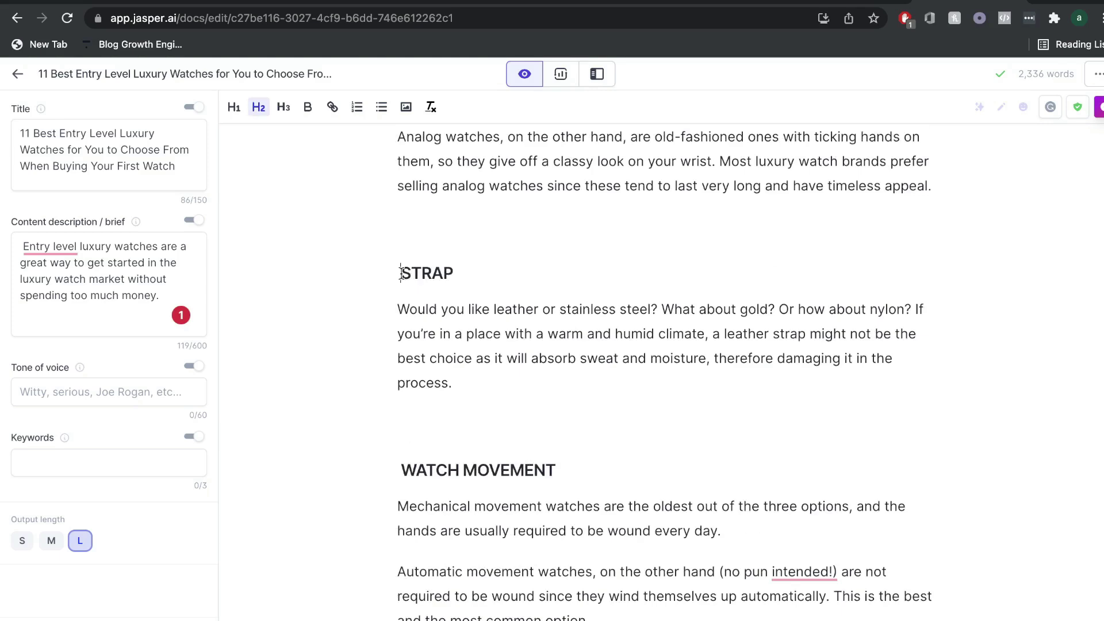
pyautogui.scroll(-7, 497, 330)
pyautogui.scroll(-3, 495, 366)
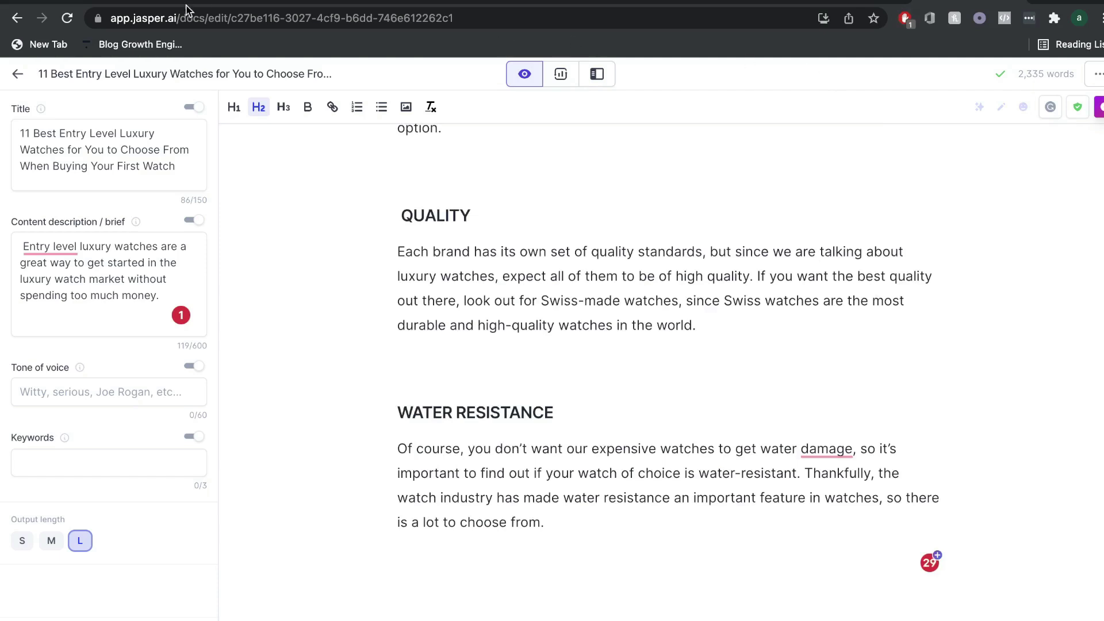
# - Switch to RankIQ and paste the full article into the Content Optimizer for "best entry level luxury watch"
pyautogui.click(269, 3)
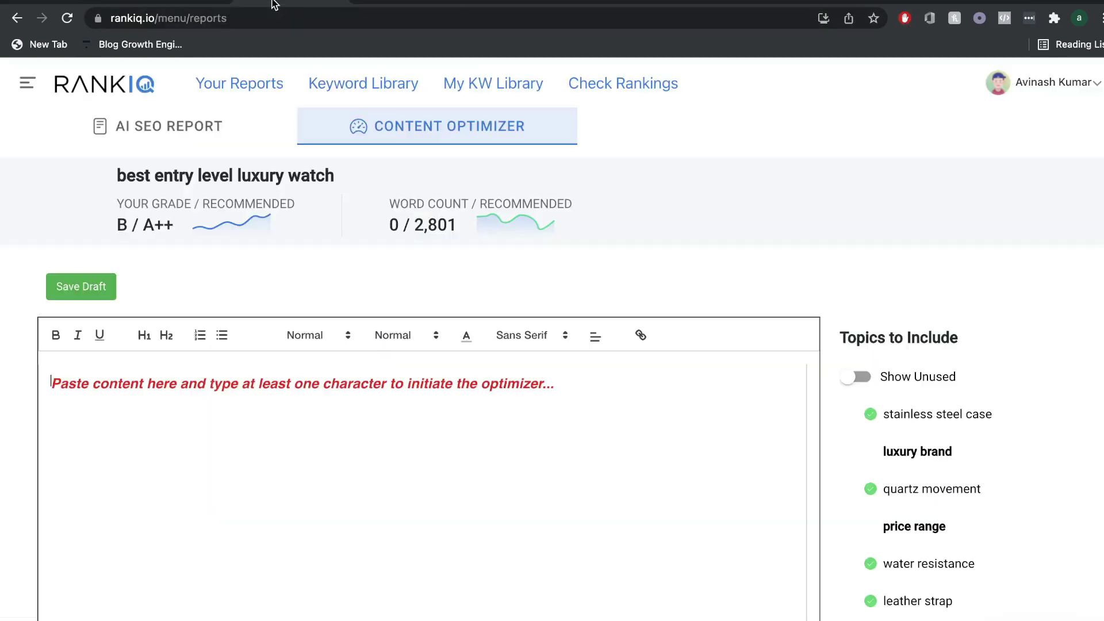
pyautogui.click(392, 400)
pyautogui.press('super+v')
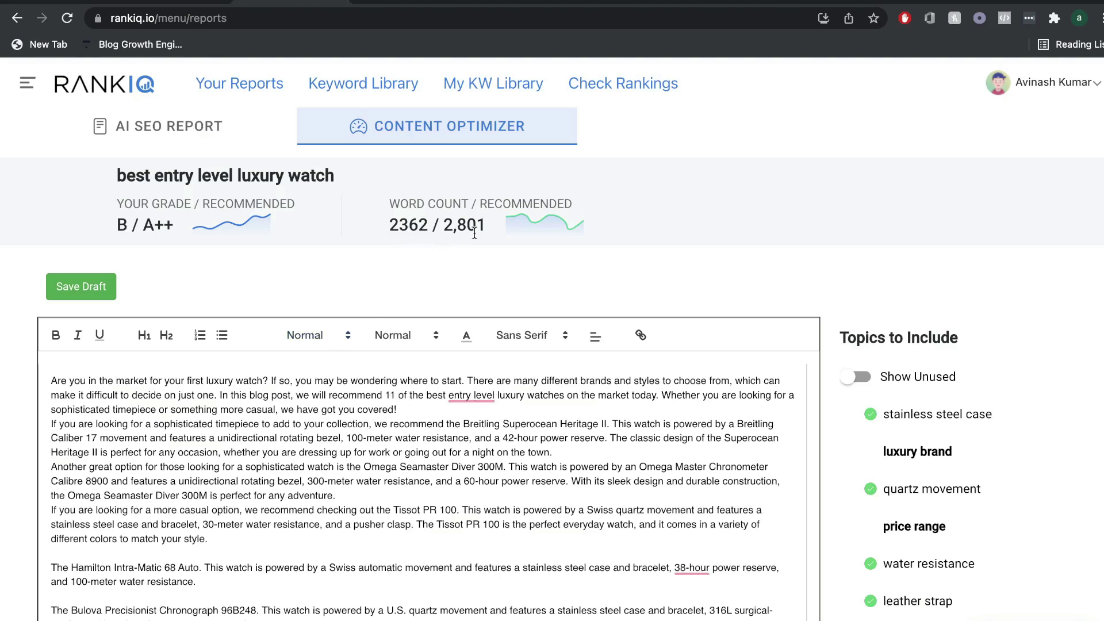
# - Check the article's grade and examine the Topics to Include list for used and missing topics
pyautogui.moveTo(116, 224); pyautogui.dragTo(131, 225)
pyautogui.click(128, 231)
pyautogui.scroll(-1, 408, 349)
pyautogui.scroll(-2, 566, 391)
pyautogui.scroll(-5, 861, 434)
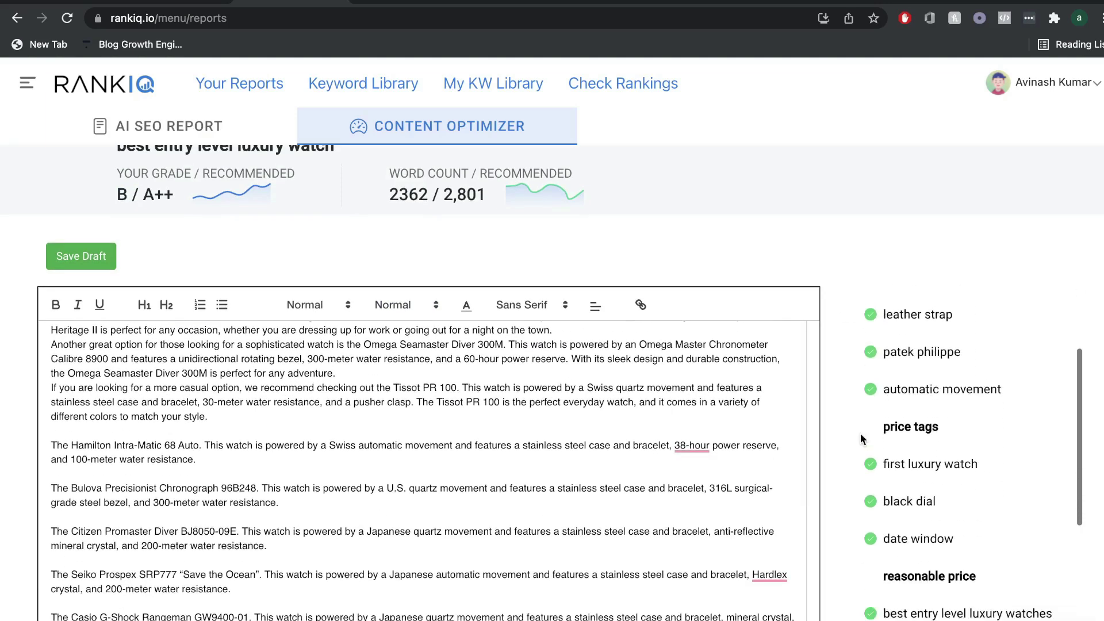
pyautogui.scroll(5, 860, 432)
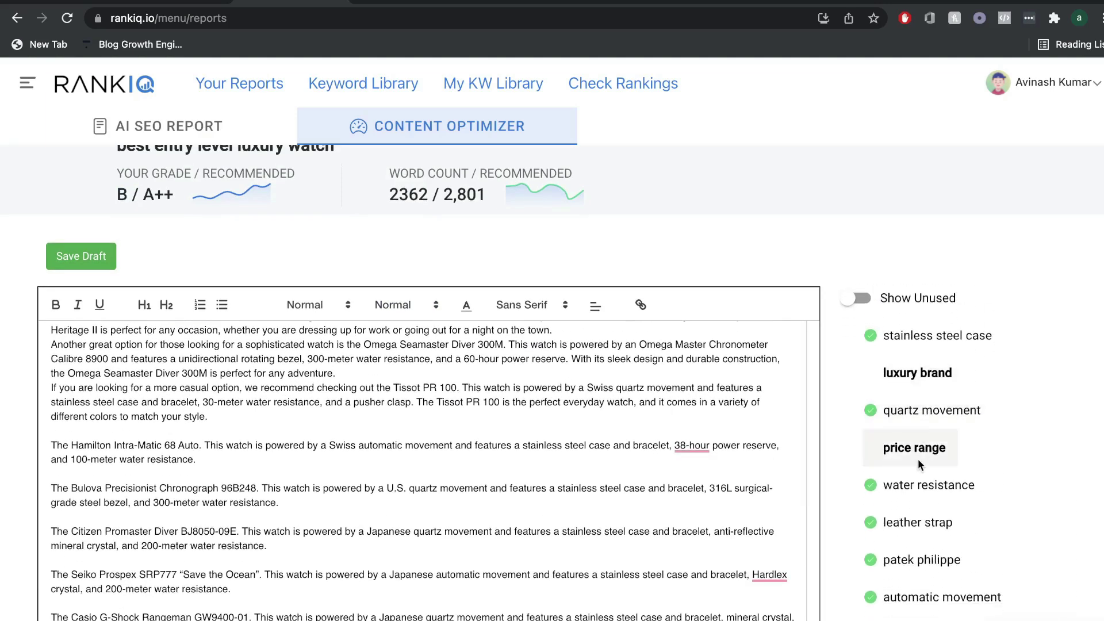
pyautogui.scroll(-2, 920, 478)
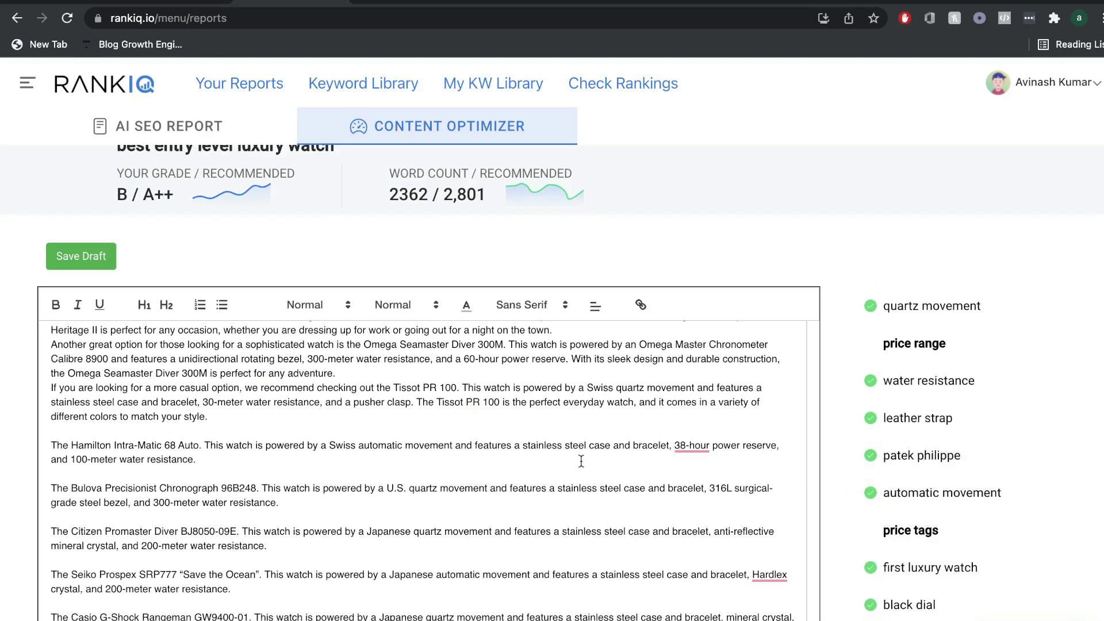
pyautogui.scroll(3, 920, 402)
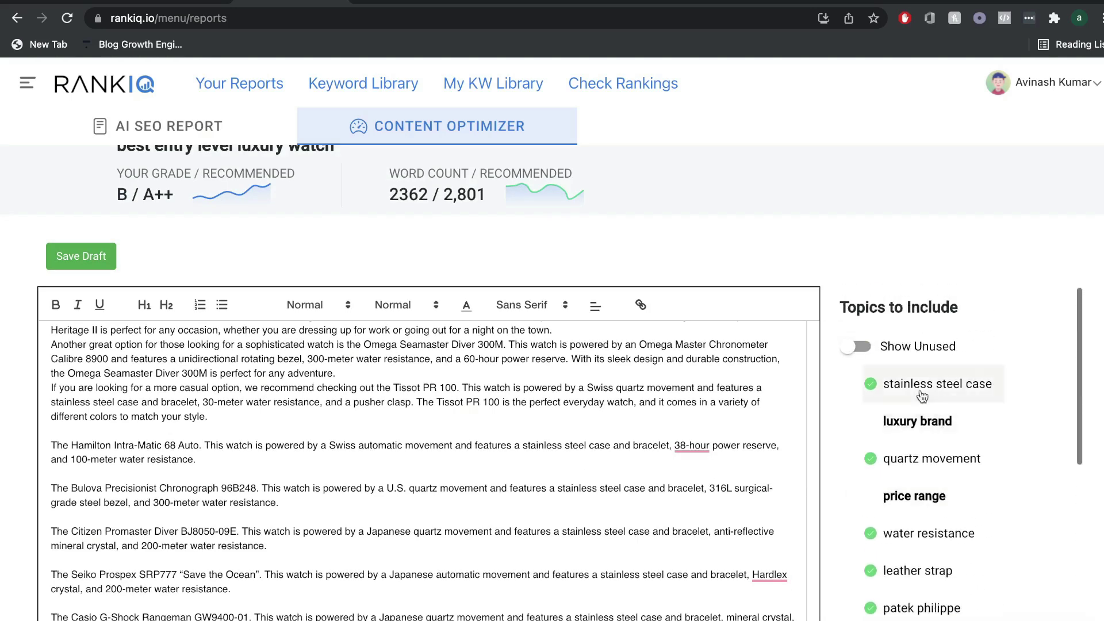
pyautogui.scroll(-4, 922, 397)
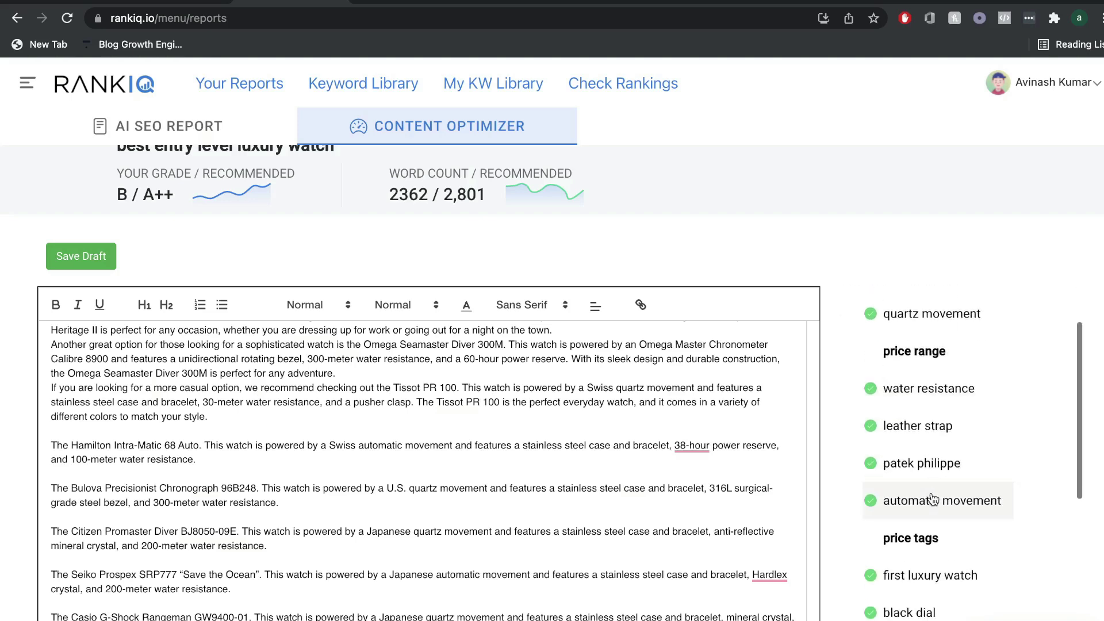
pyautogui.scroll(-3, 919, 517)
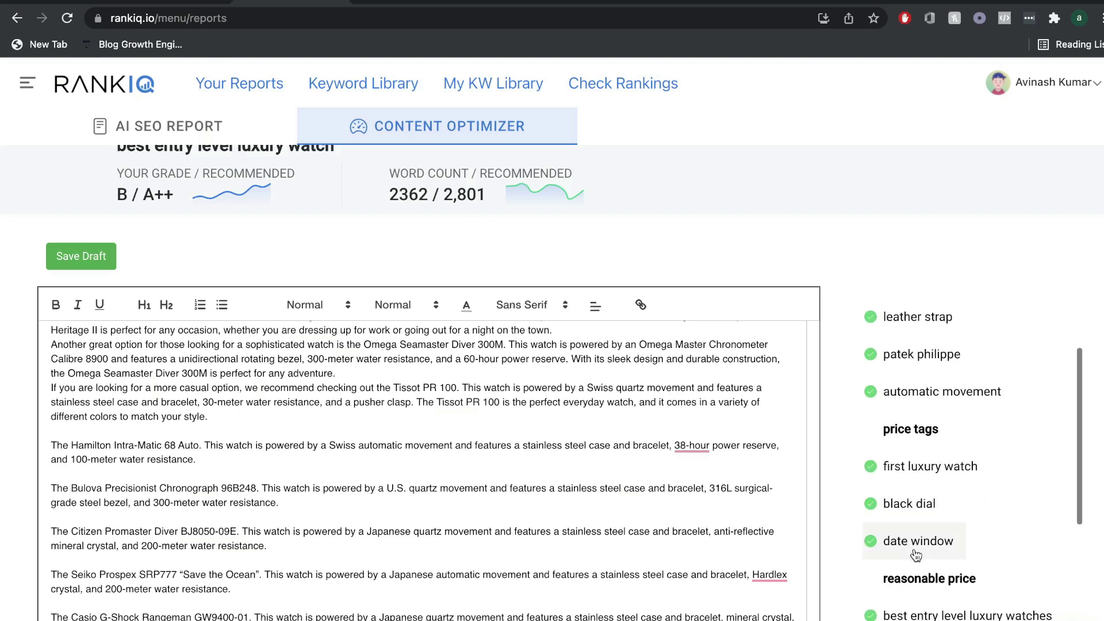
# - Find "brand" in the article and work the unused topic "luxury brand" into the sentence about the price of more expensive brands
pyautogui.scroll(7, 913, 425)
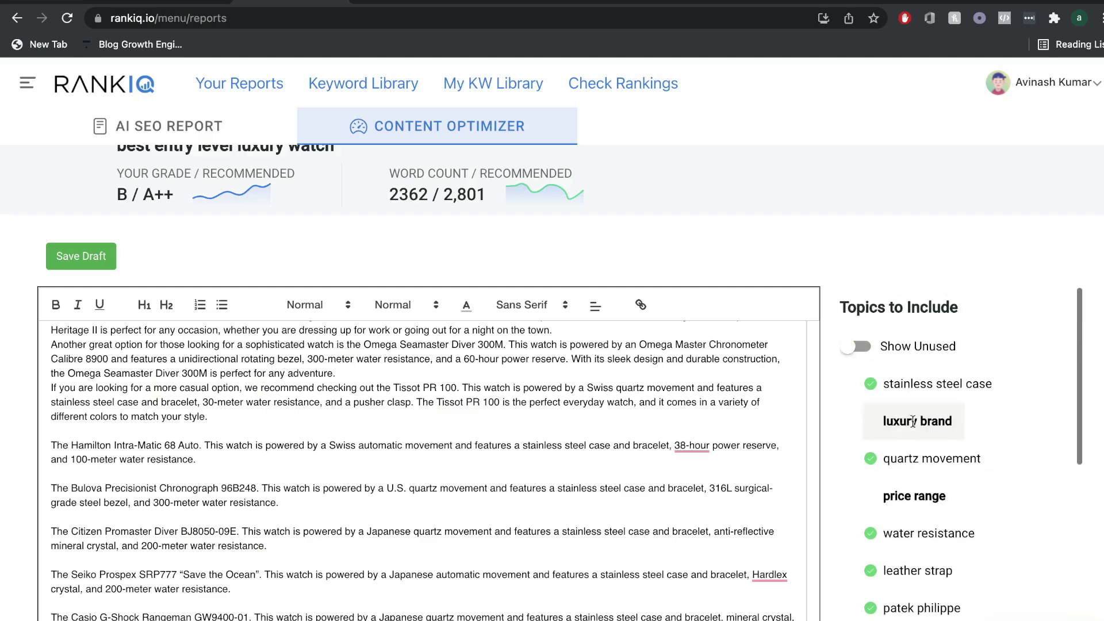
pyautogui.tripleClick(932, 421)
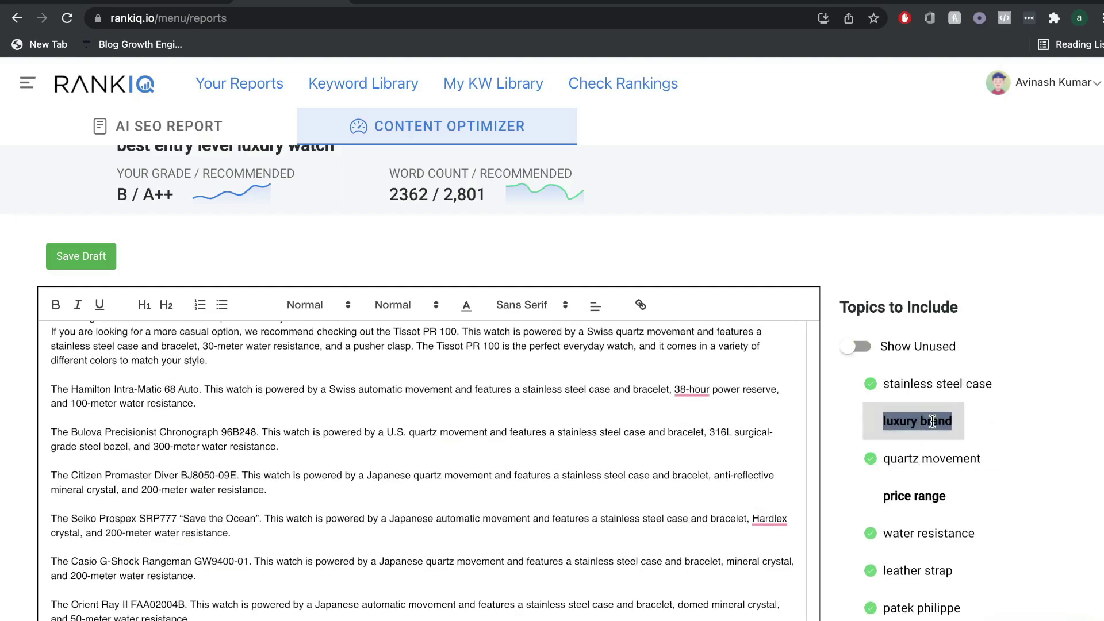
pyautogui.press('super+f')
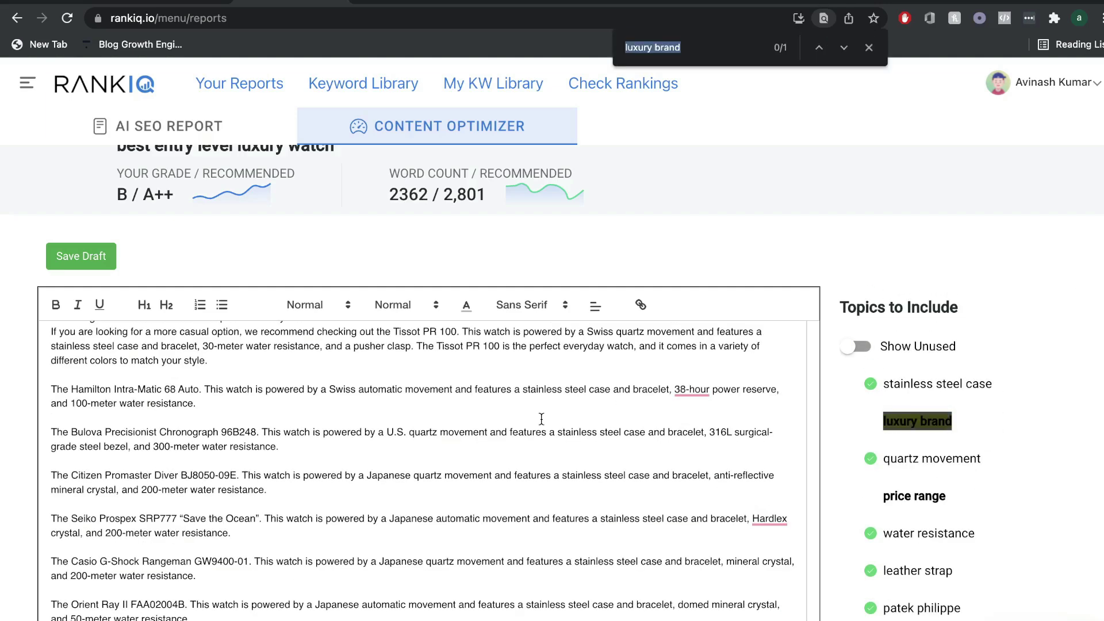
pyautogui.write('brand')
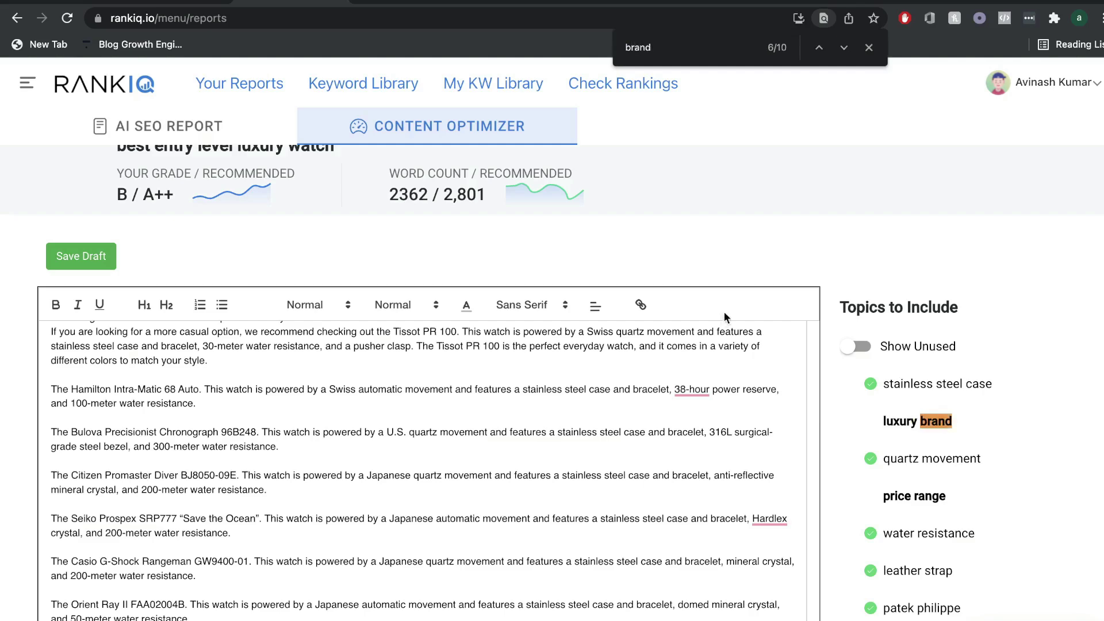
pyautogui.click(843, 48)
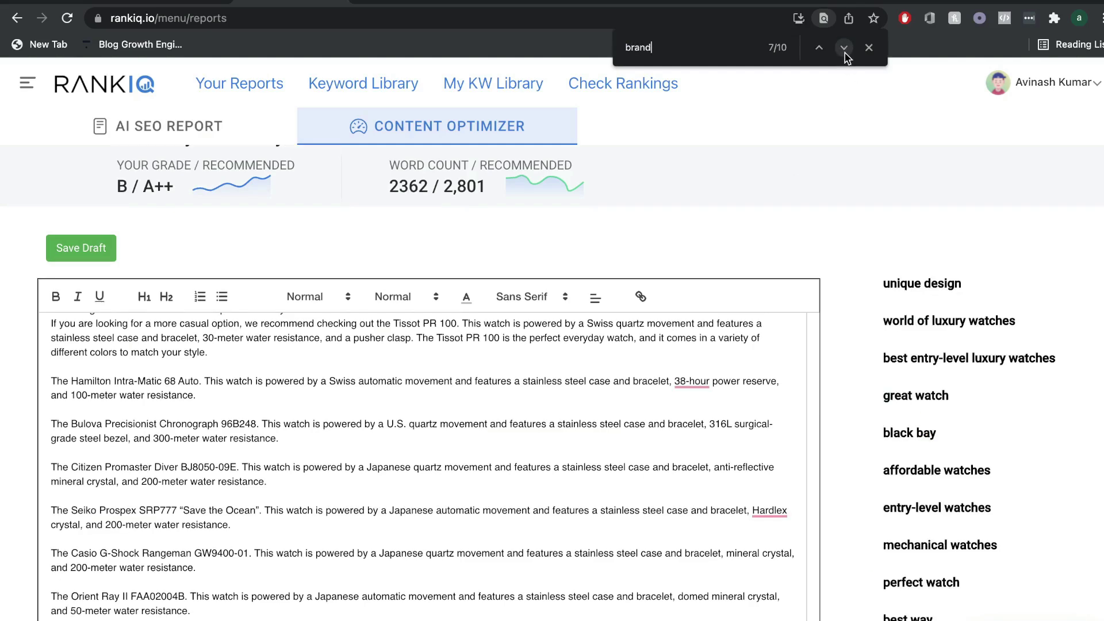
pyautogui.click(843, 47)
pyautogui.write('lux')
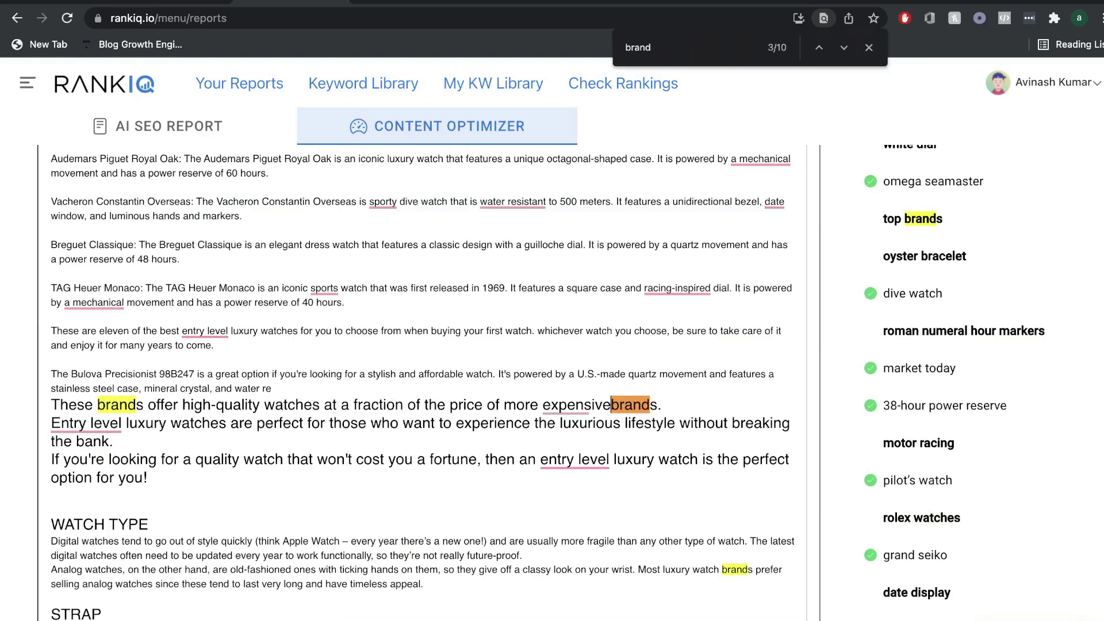
pyautogui.write('ury')
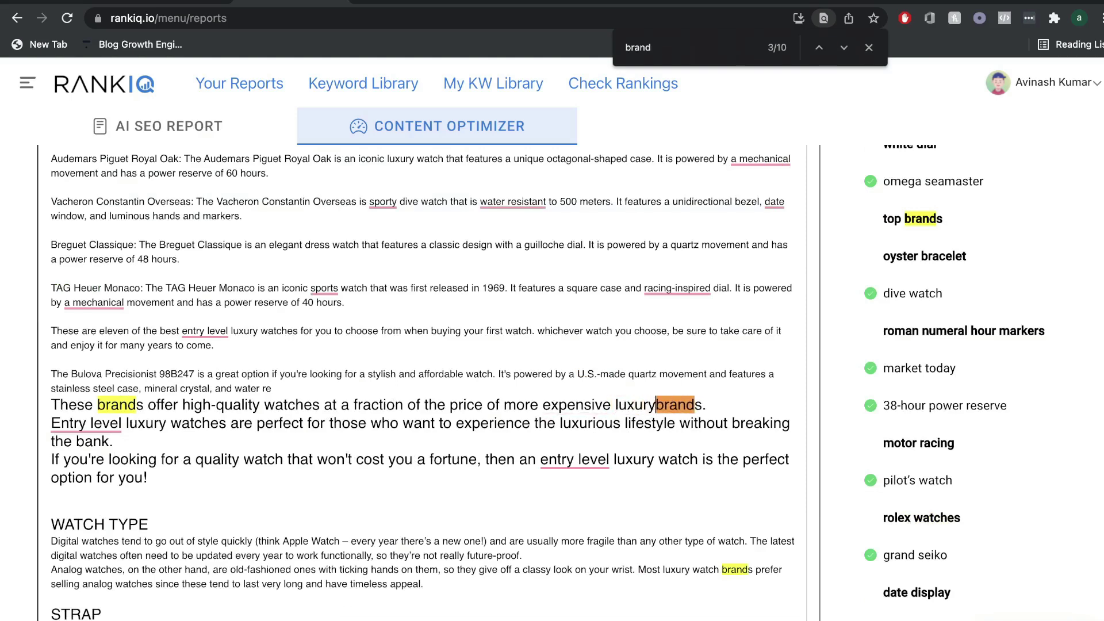
pyautogui.press('Right')
pyautogui.press('Right')
pyautogui.press('Right')
pyautogui.press('Right')
pyautogui.press('Right')
pyautogui.press('Right')
pyautogui.press('BackSpace')
pyautogui.scroll(5, 1000, 210)
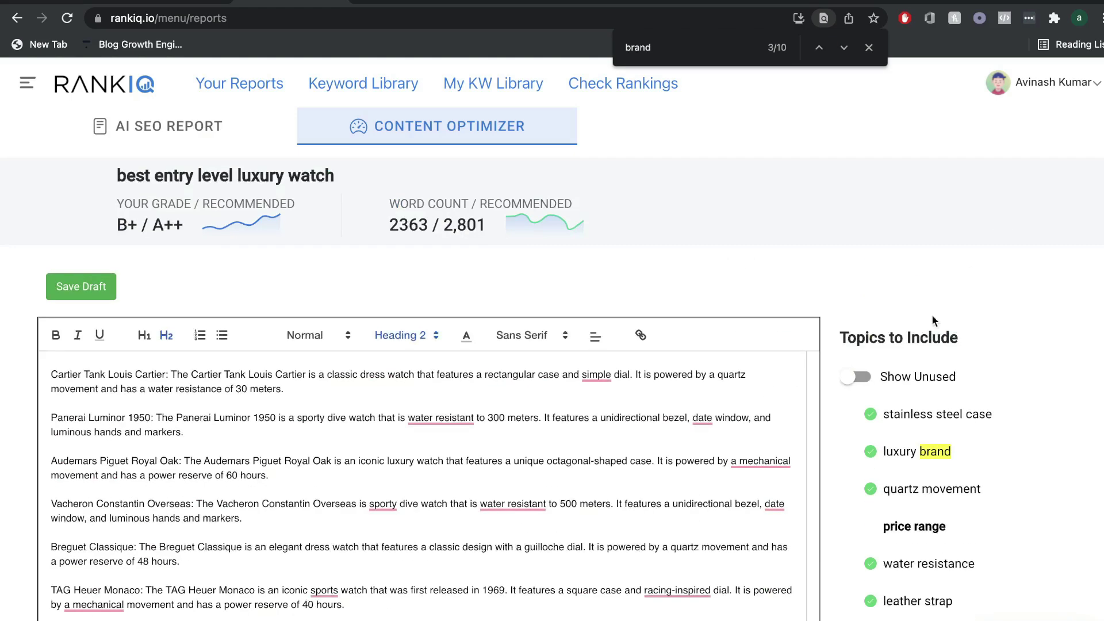
# - Find "price" in the article and extend it to "price range" in the sentence about offering a great value
pyautogui.scroll(-3, 602, 533)
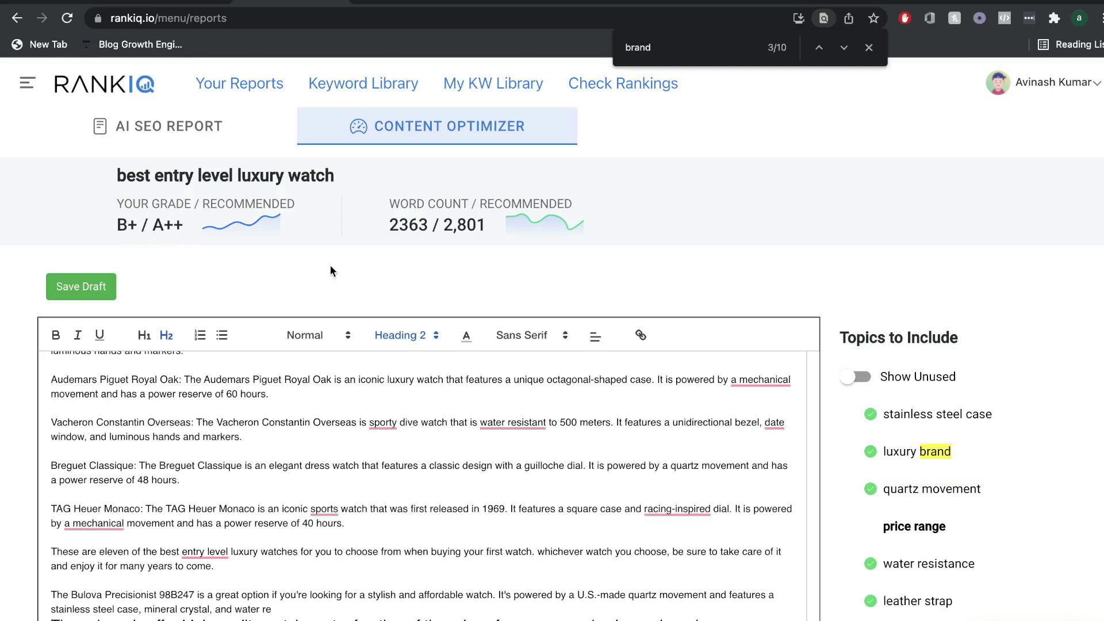
pyautogui.press('super+f')
pyautogui.write('price')
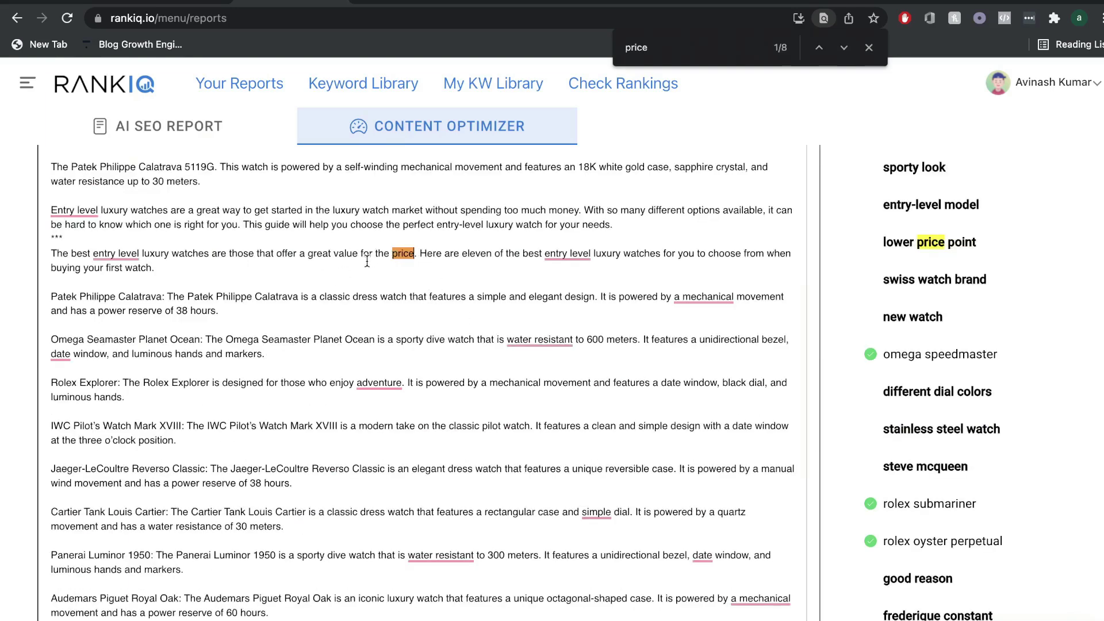
pyautogui.write(' range')
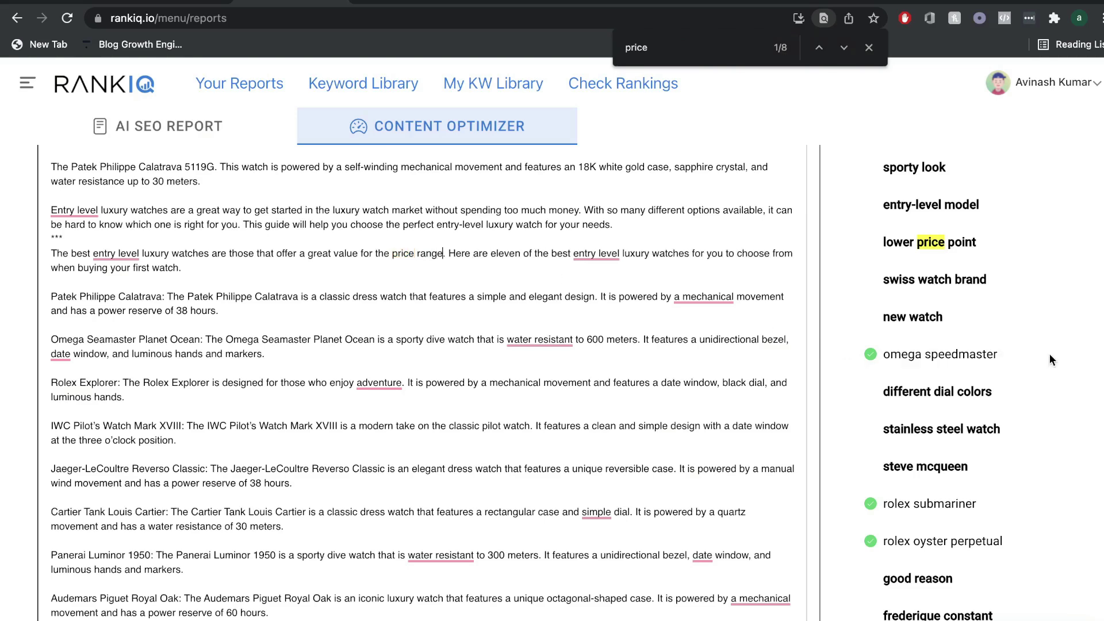
# - Check the article's grade and review the Topics to Include list for used topics and remaining unused ones
pyautogui.scroll(-10, 1012, 350)
pyautogui.scroll(3, 910, 222)
pyautogui.scroll(15, 910, 222)
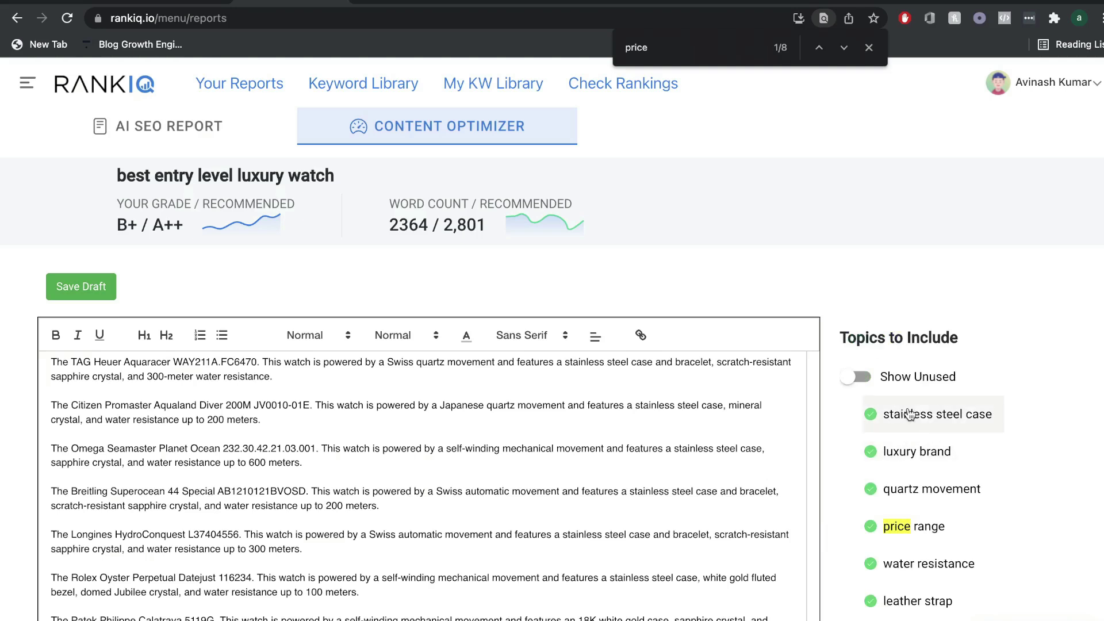
pyautogui.scroll(-2, 930, 476)
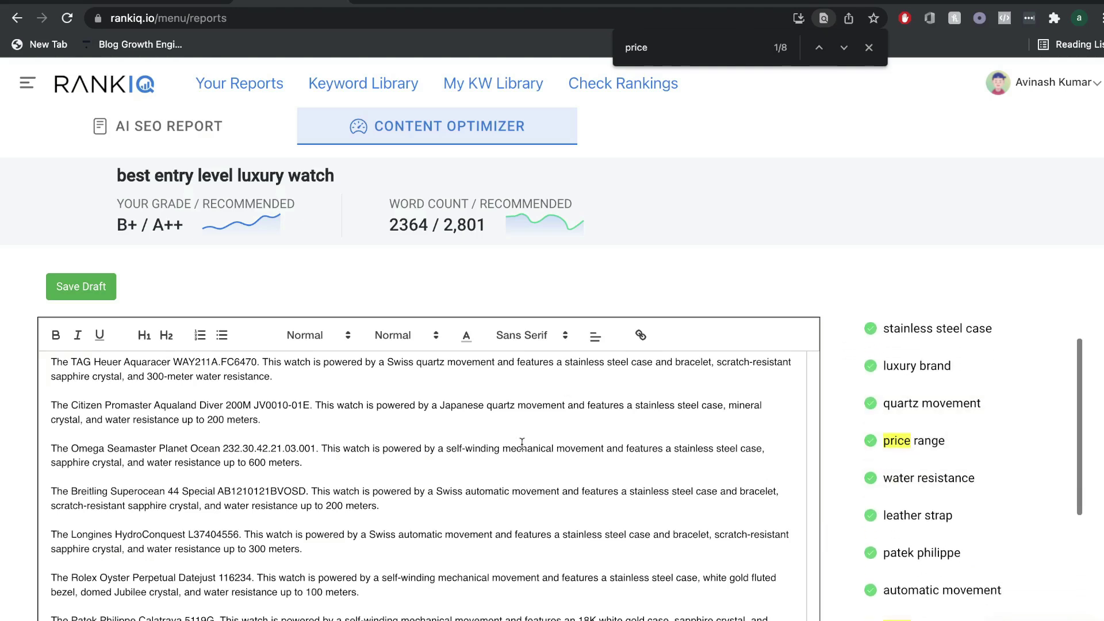
pyautogui.scroll(-5, 940, 473)
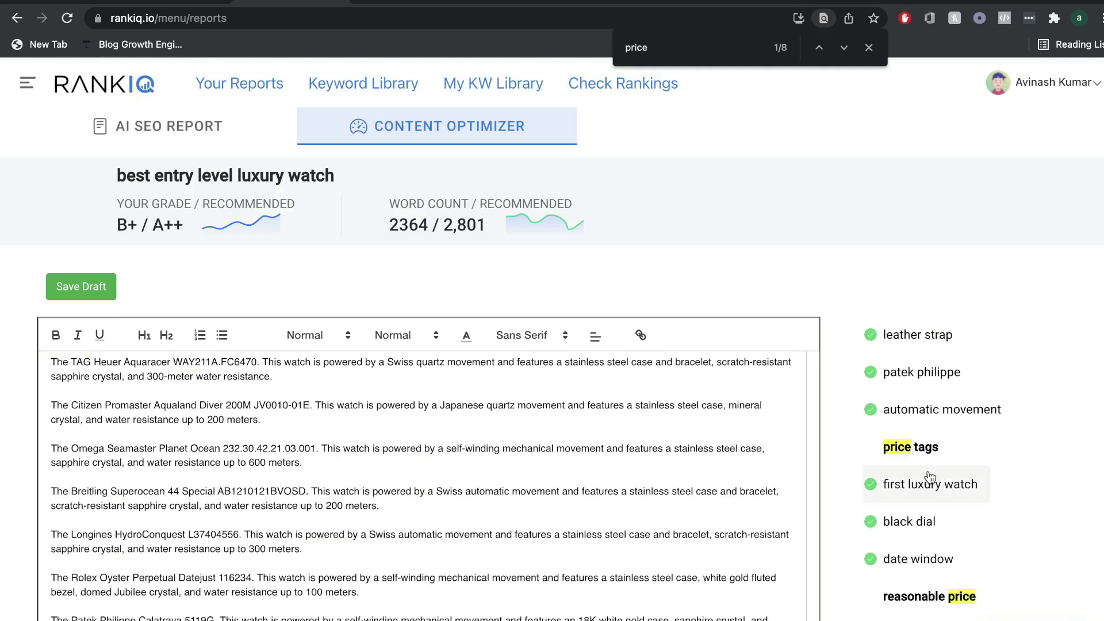
pyautogui.scroll(-3, 929, 476)
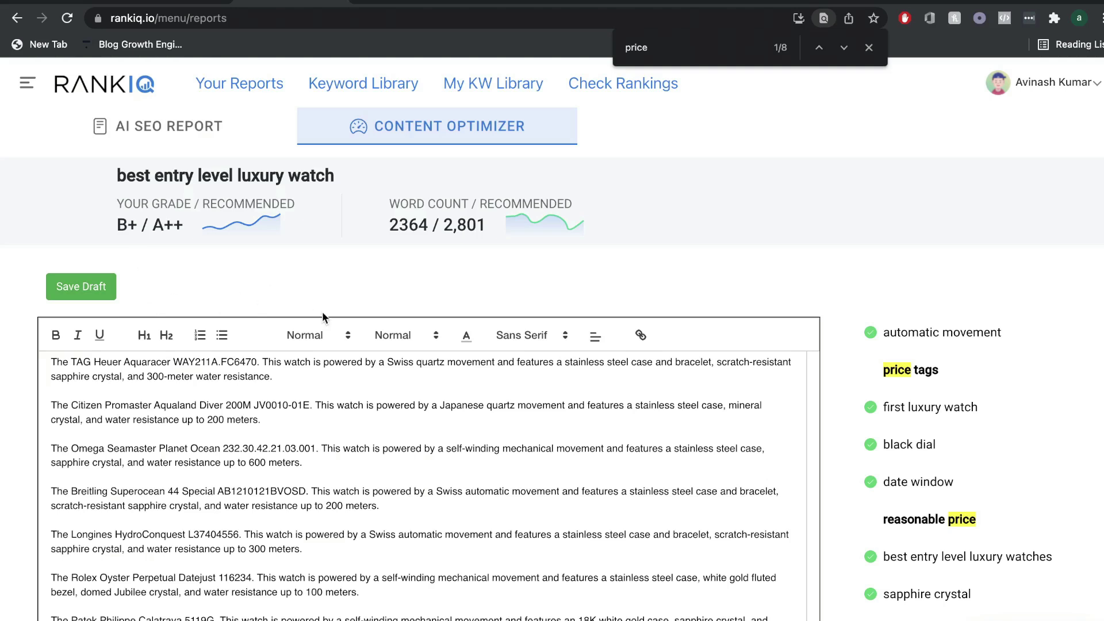
# - Close the page search and look over the article's introduction alongside the topics list
pyautogui.press('Escape')
pyautogui.scroll(-1, 796, 252)
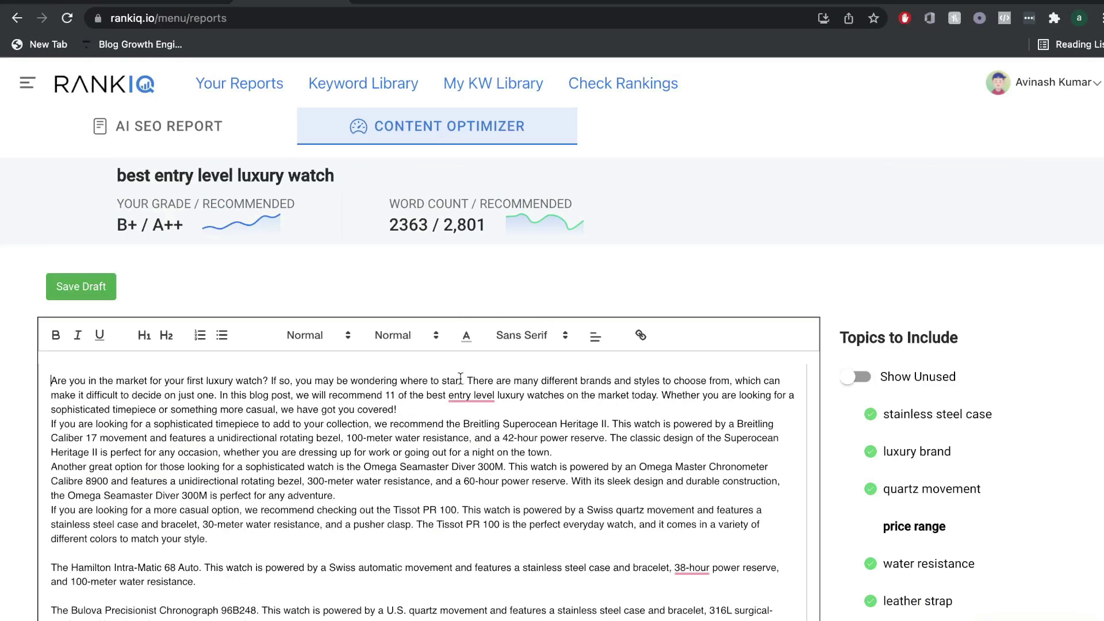
pyautogui.moveTo(478, 401)
pyautogui.scroll(-2, 696, 242)
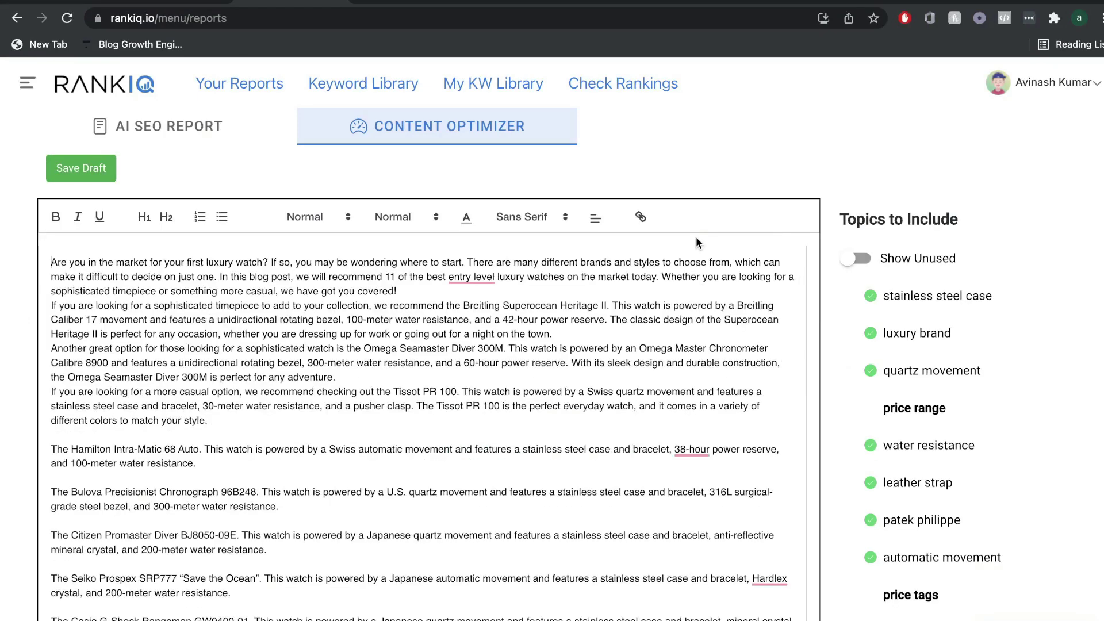